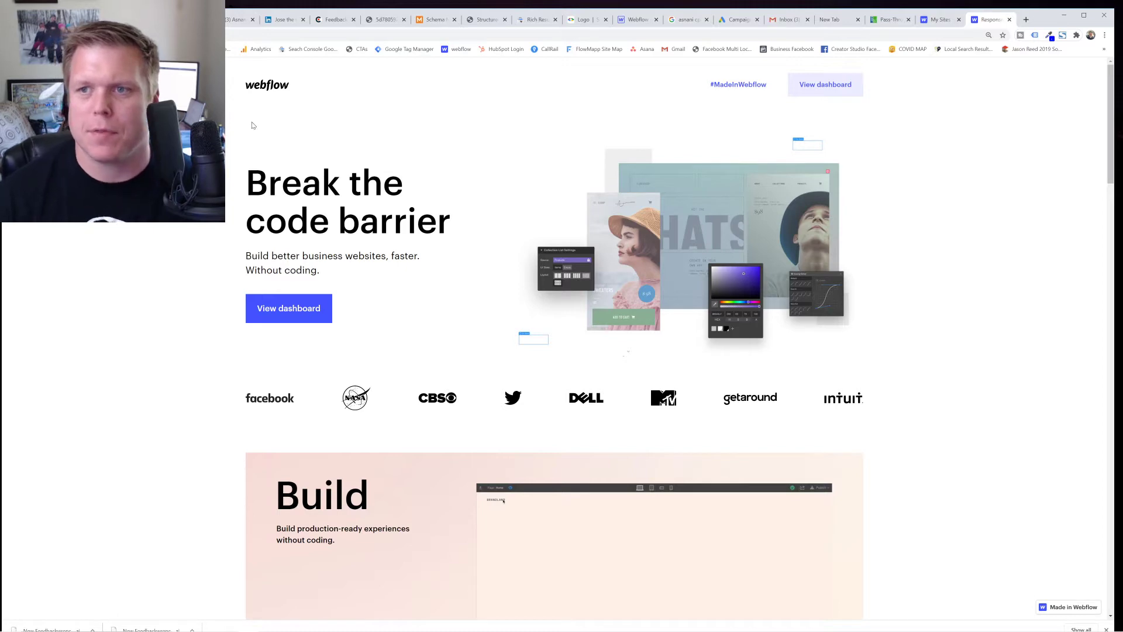
Return to the Asnani CPA Tax & Accounting search results and scroll through them
click(834, 19)
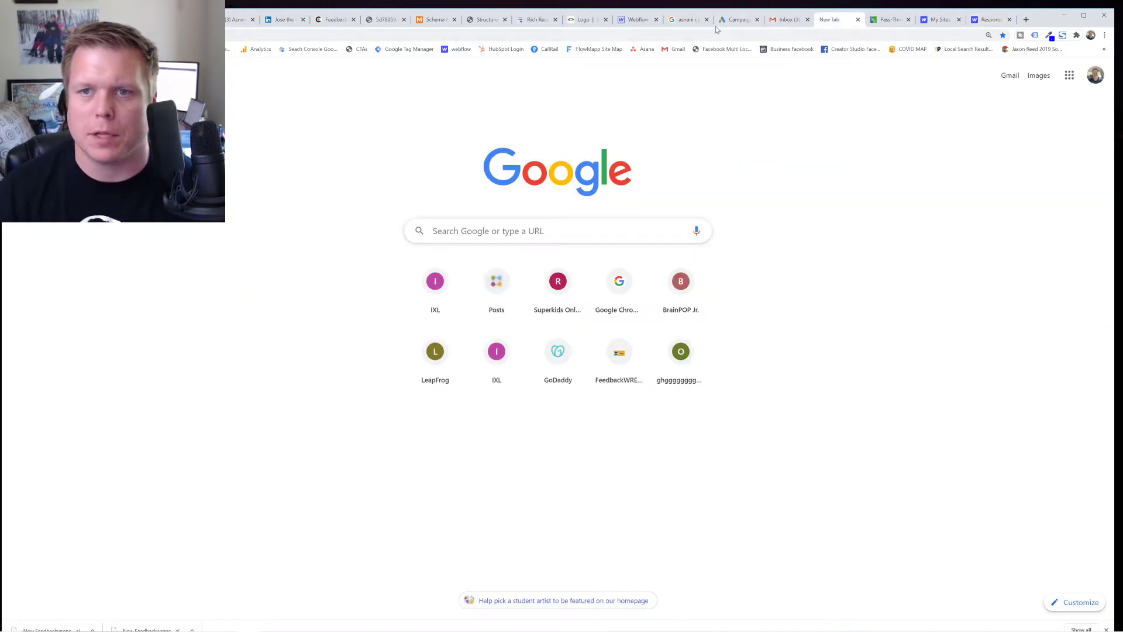
click(686, 19)
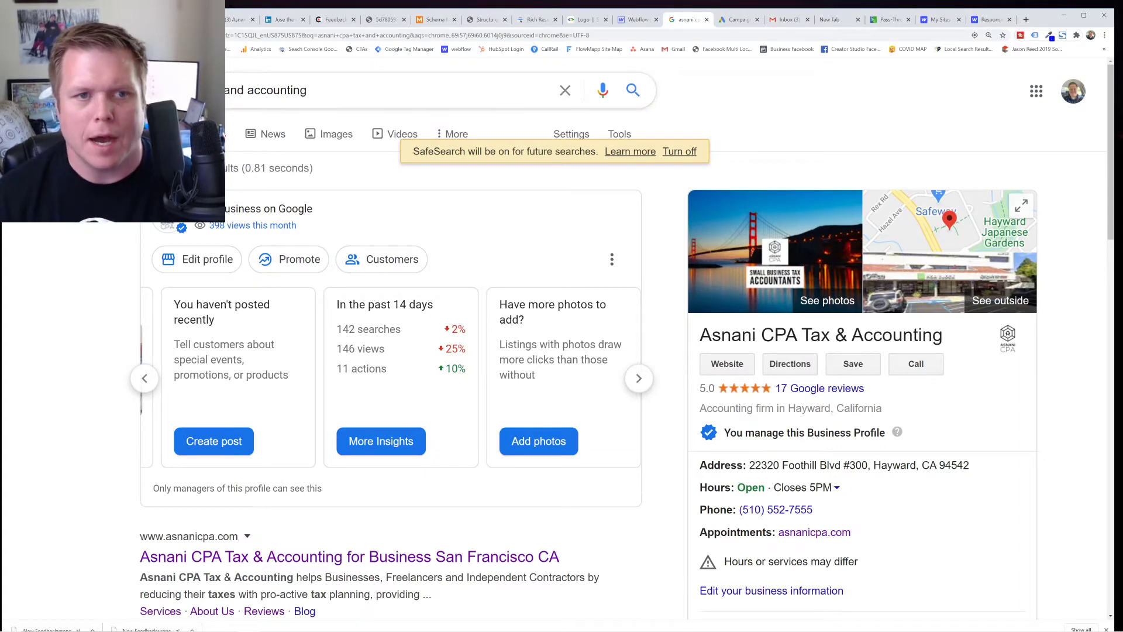
scroll(620, 337, down, 1)
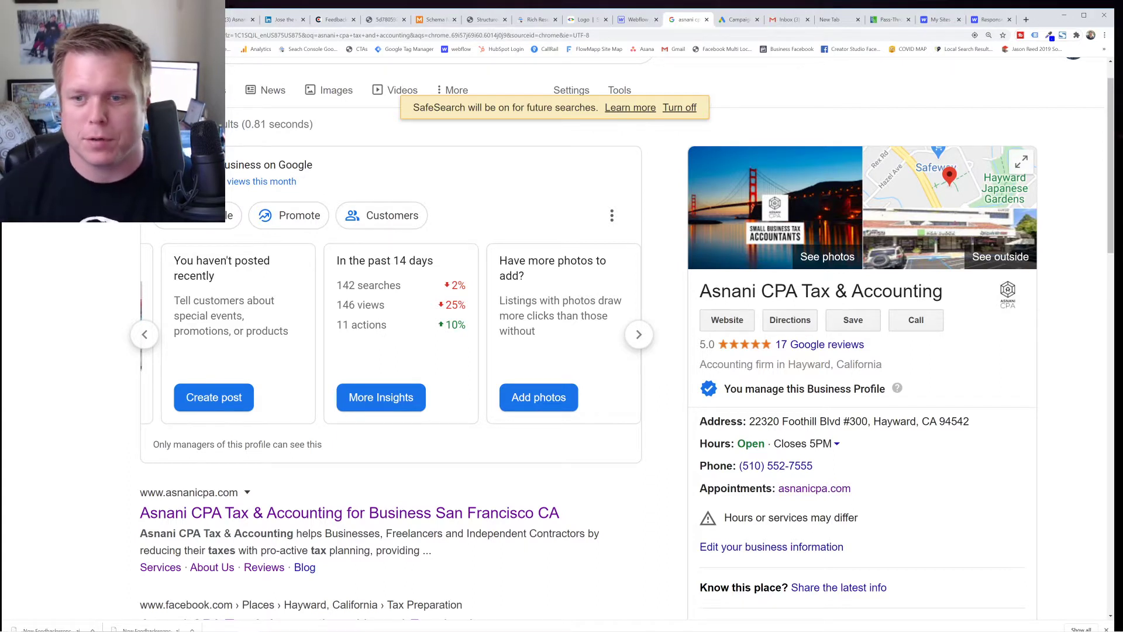
Select the firm's name in the Business Profile panel and review the listings around it
triple_click(888, 296)
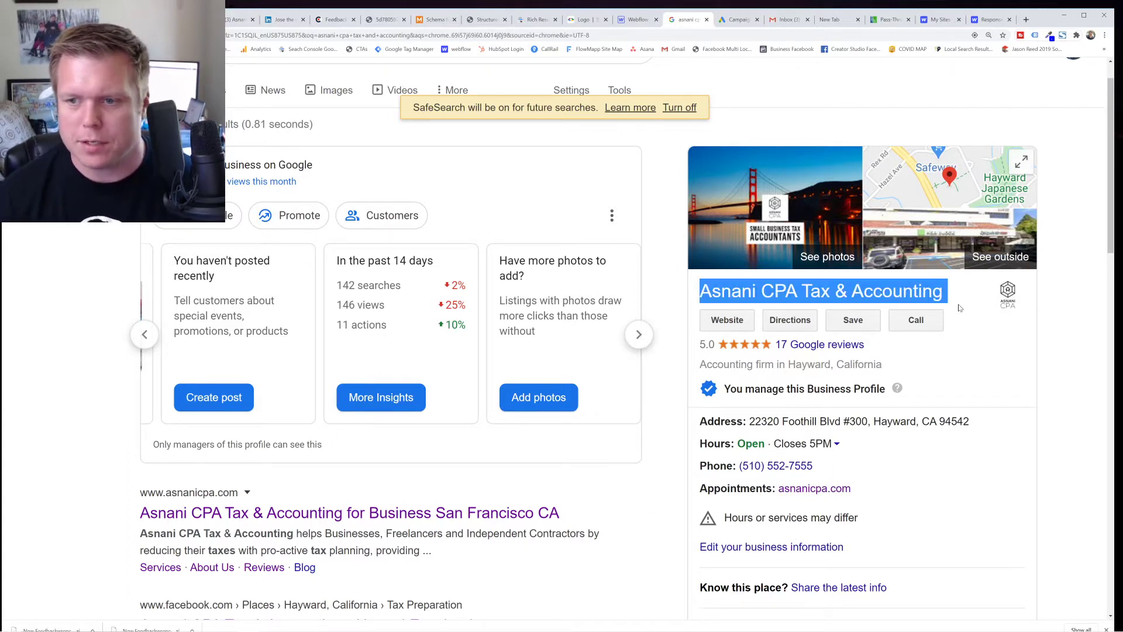
scroll(963, 310, down, 10)
scroll(974, 325, up, 3)
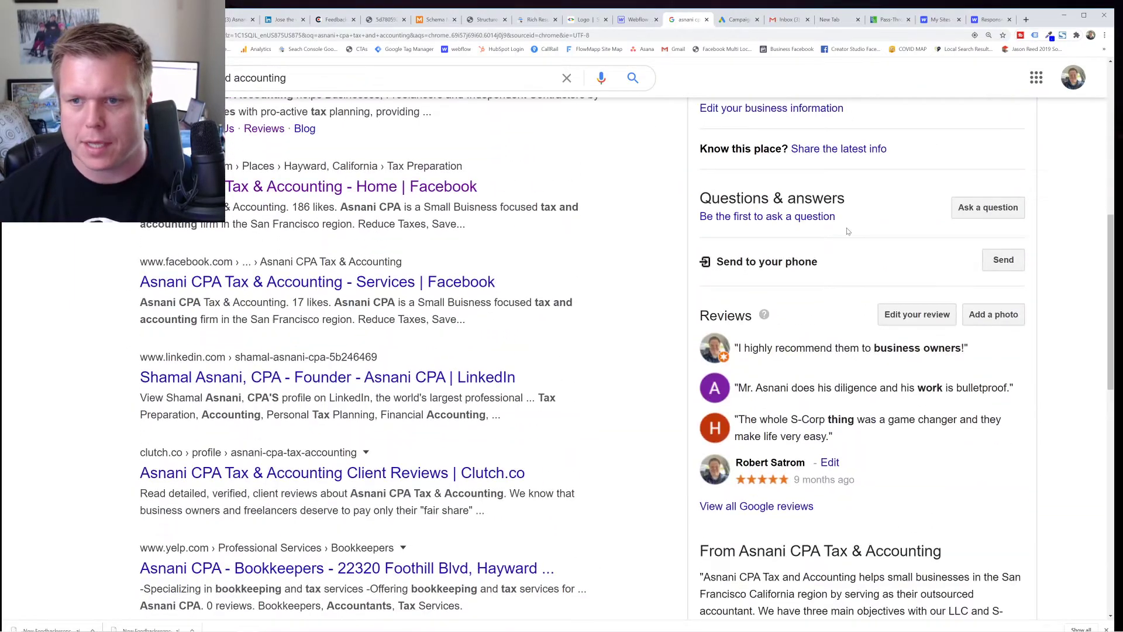
scroll(851, 257, down, 4)
scroll(852, 272, down, 8)
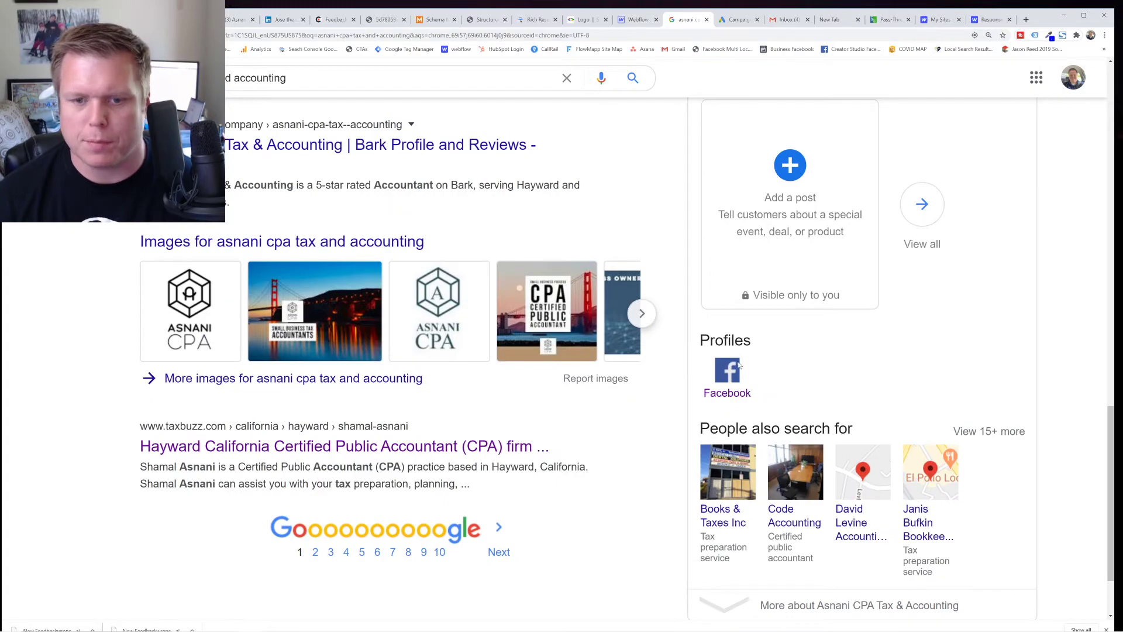
scroll(562, 316, up, 2)
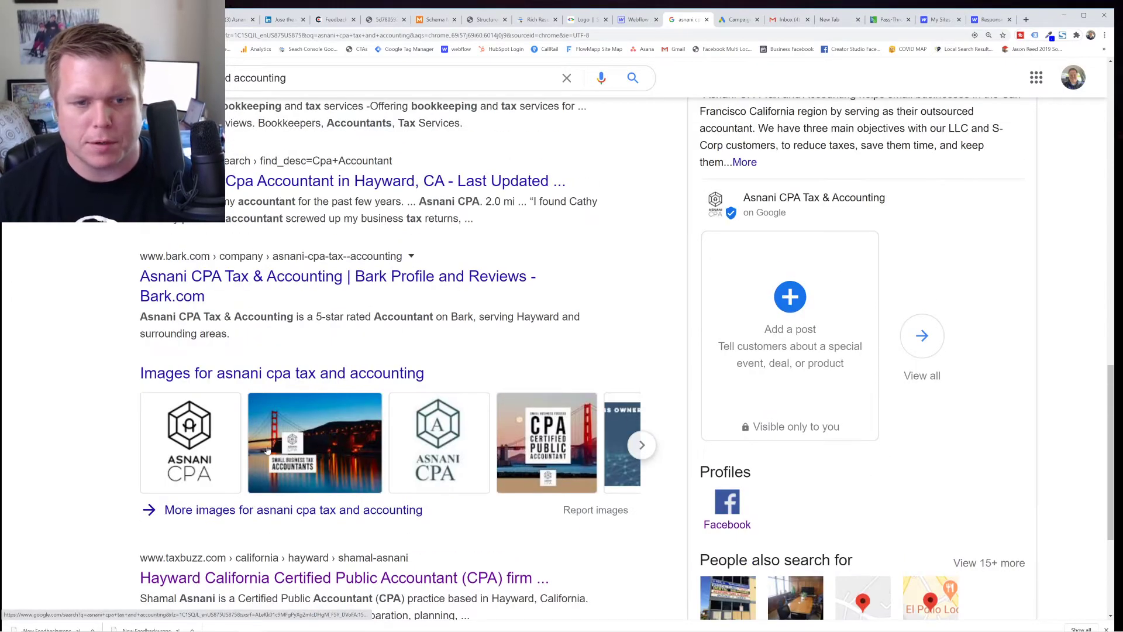
scroll(666, 426, up, 11)
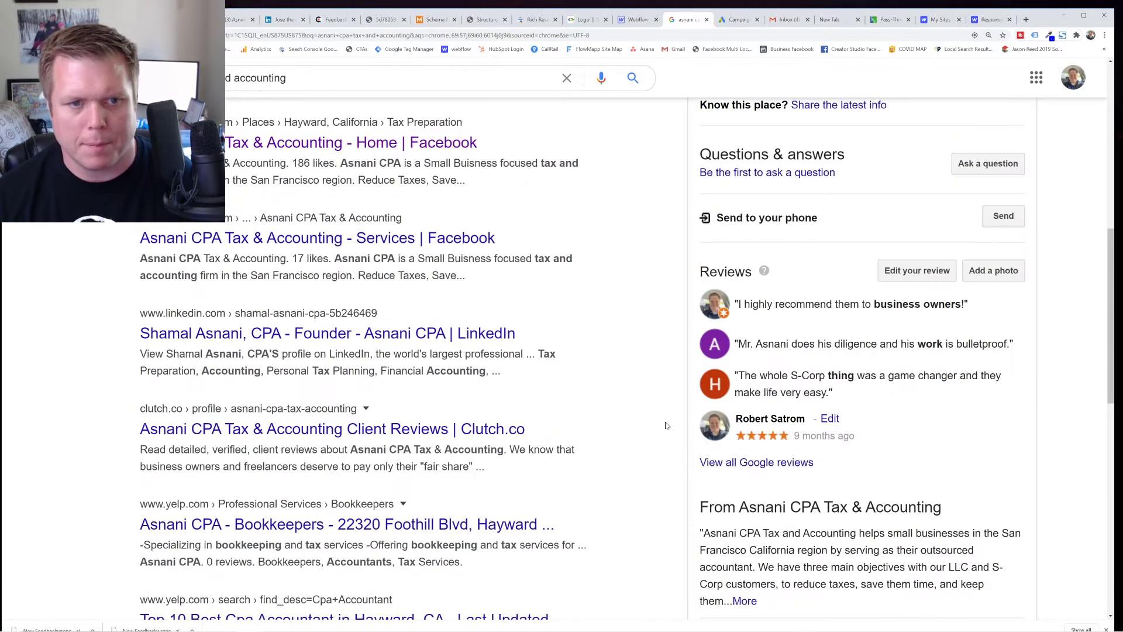
scroll(148, 224, up, 3)
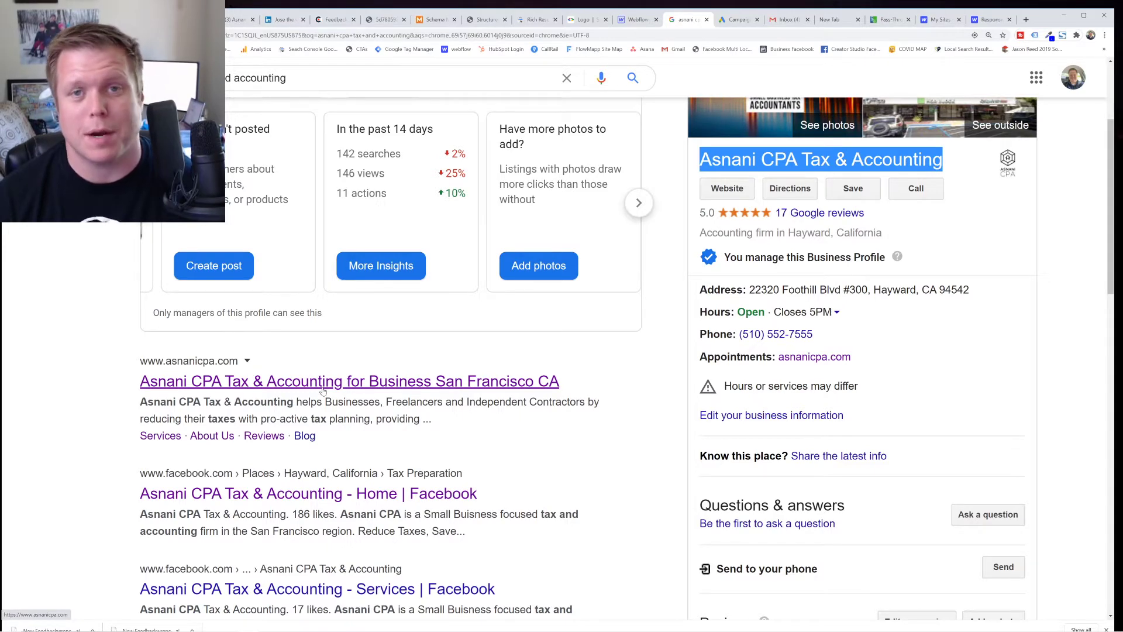
scroll(323, 391, up, 3)
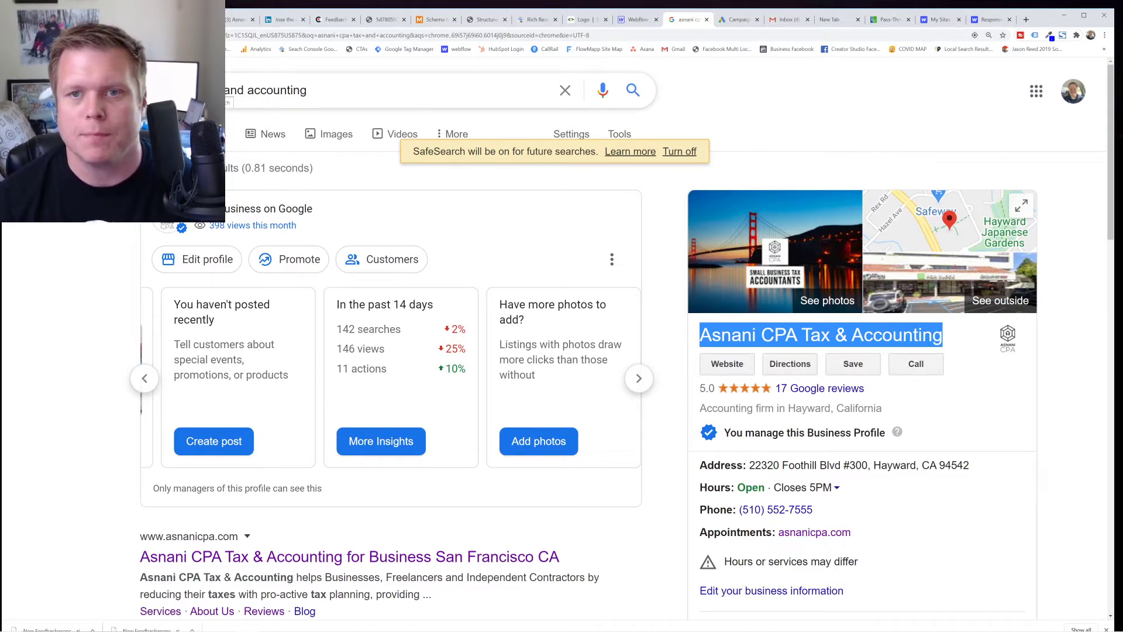
Look over the Schema Markup Generator and Google Logo structured data docs, then return to the search results
click(740, 85)
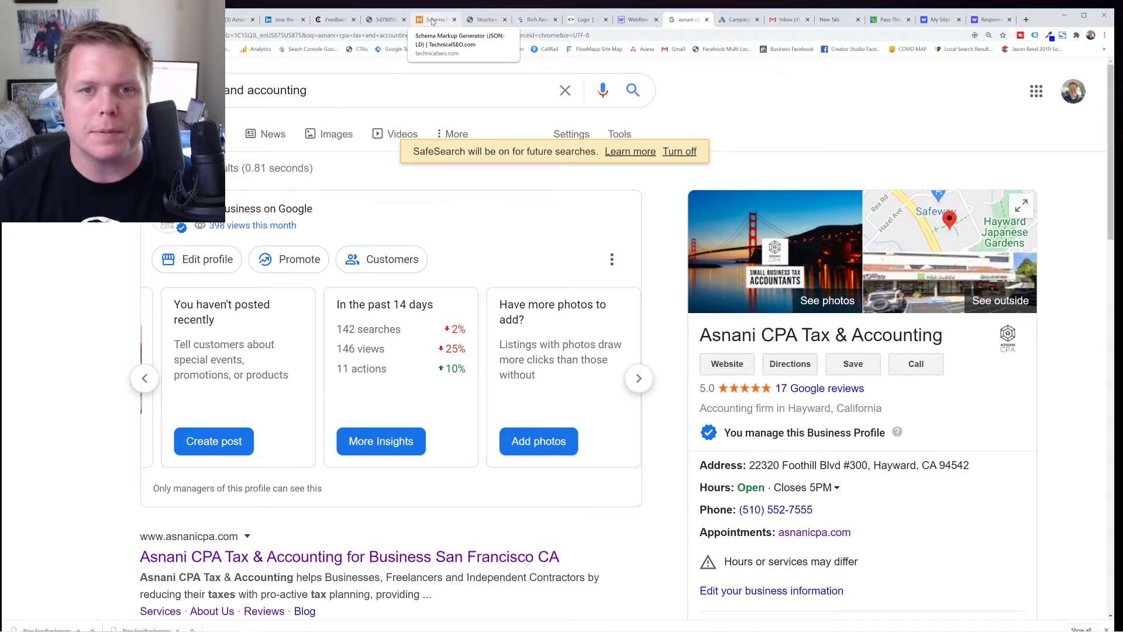
click(433, 22)
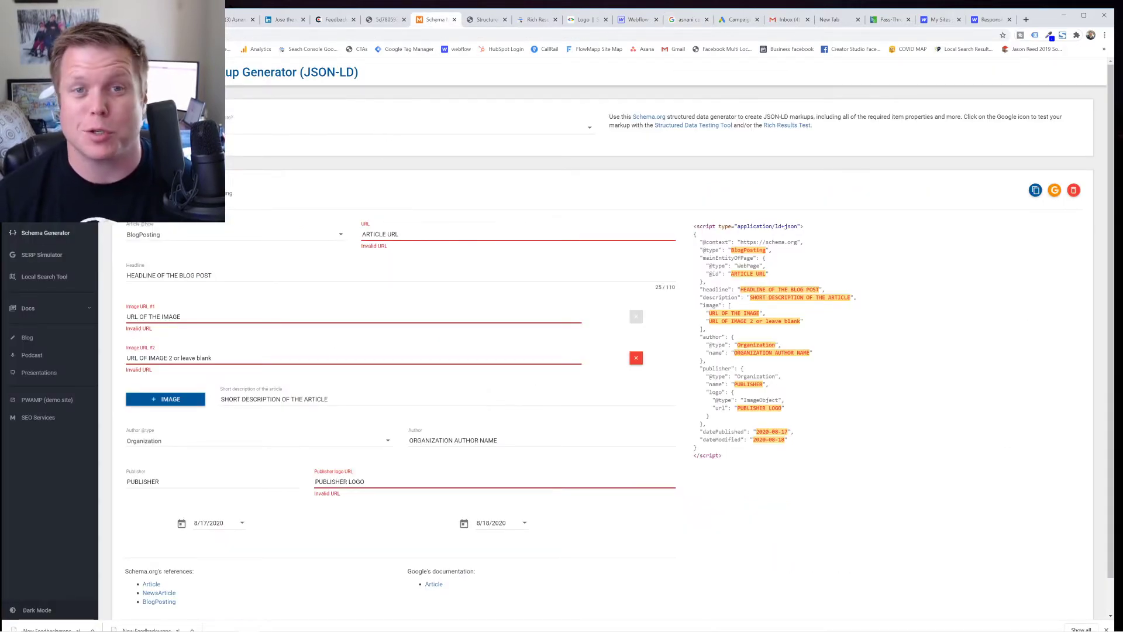
click(589, 21)
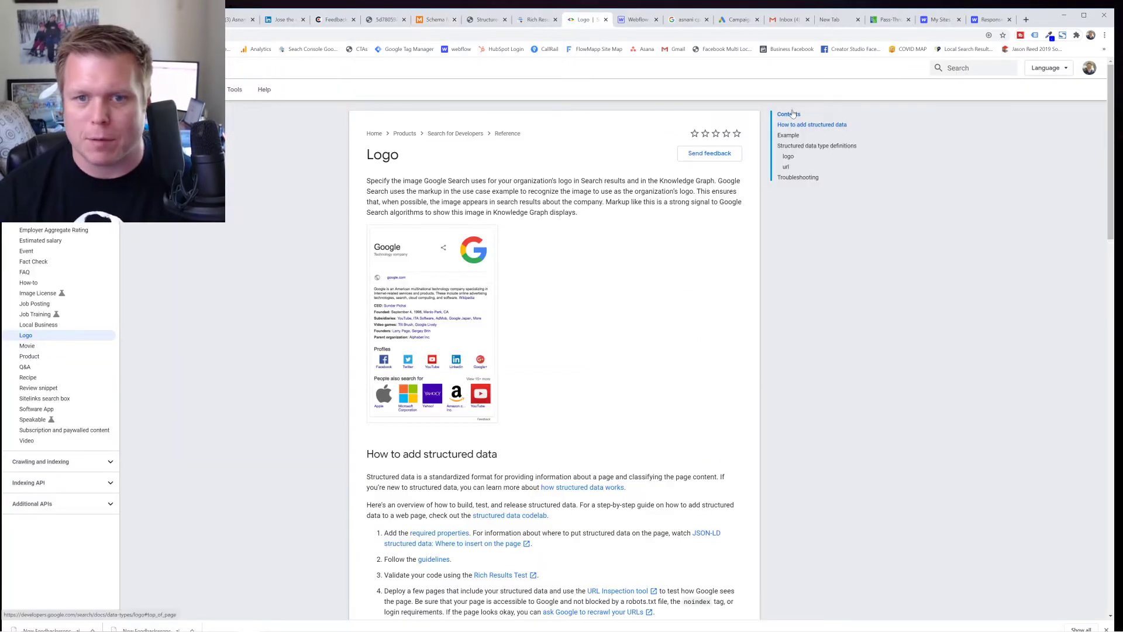
click(695, 21)
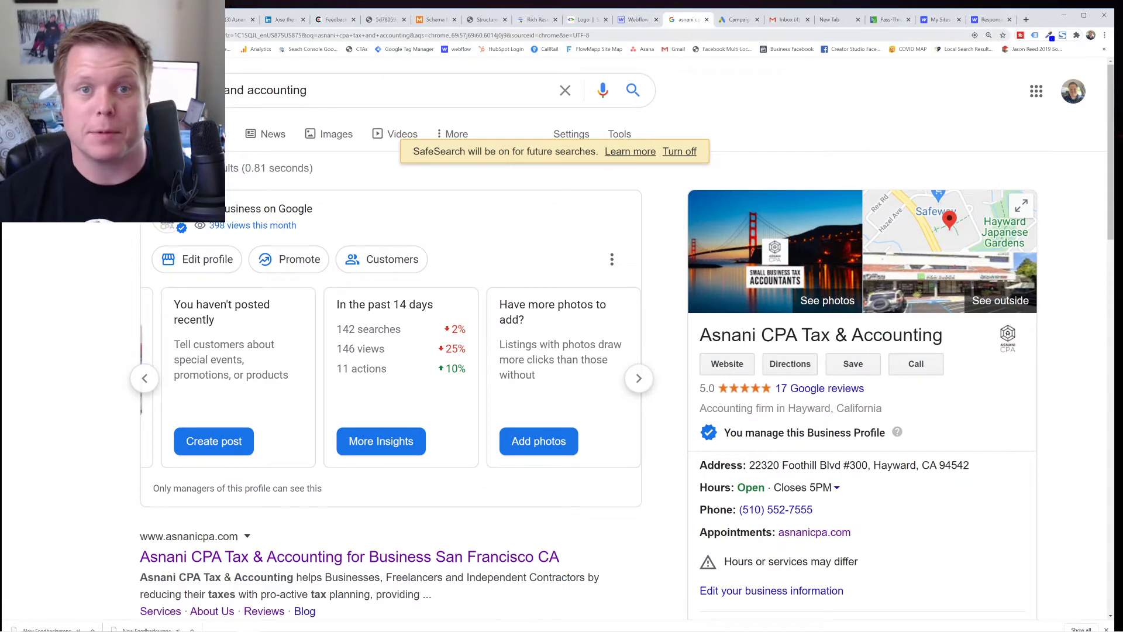
Search Google for 'google schema' to find a schema validator
key(ctrl+l)
text(google schema)
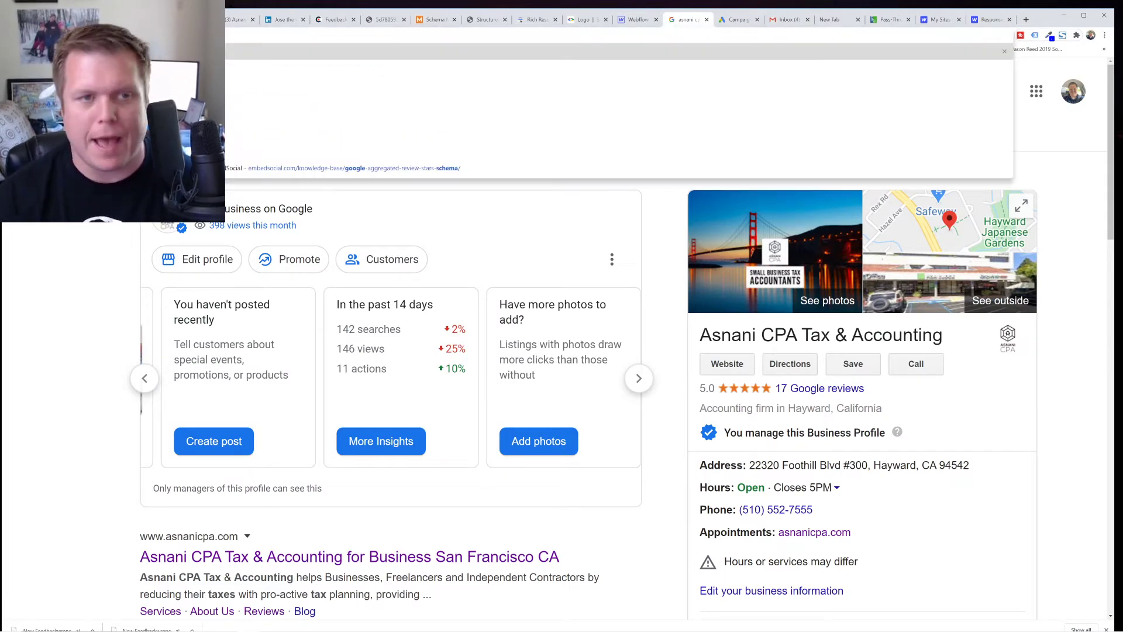
key(Return)
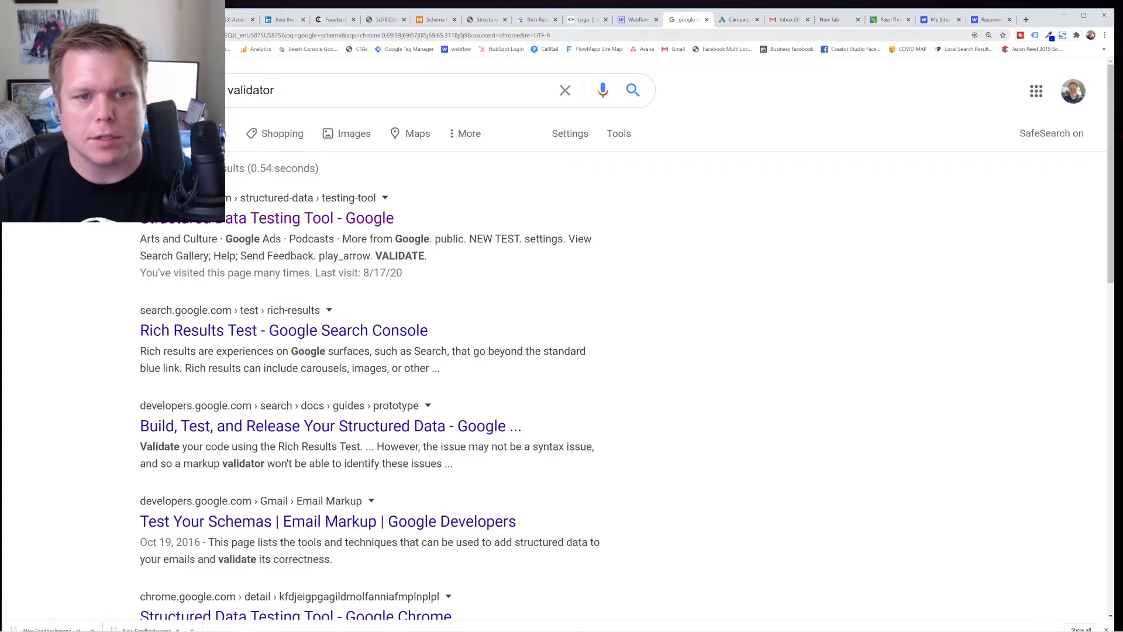
Open the Structured Data Testing Tool and compare it with the earlier asnanicpa.com test
click(284, 224)
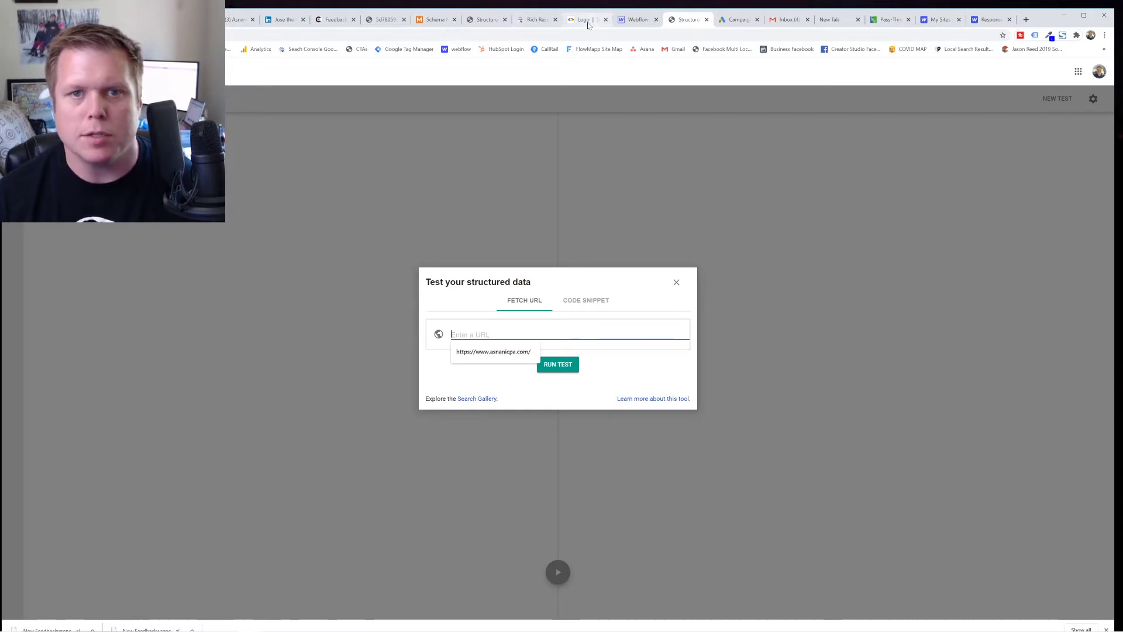
click(485, 19)
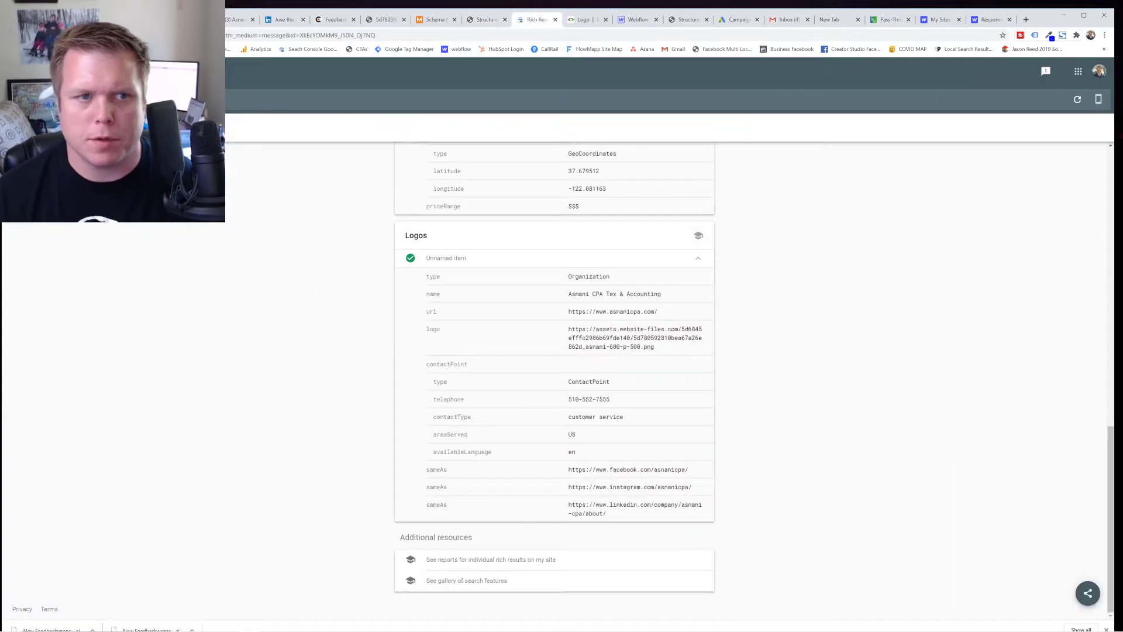
click(483, 20)
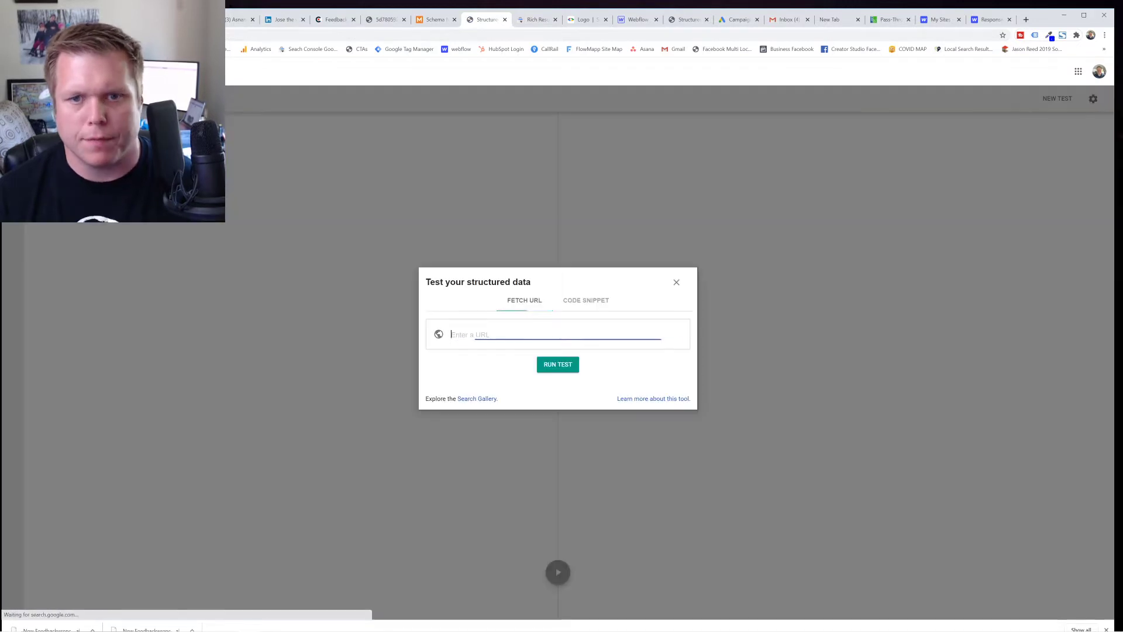
Run a structured-data test on the asnanicpa.com home page
click(452, 334)
click(493, 351)
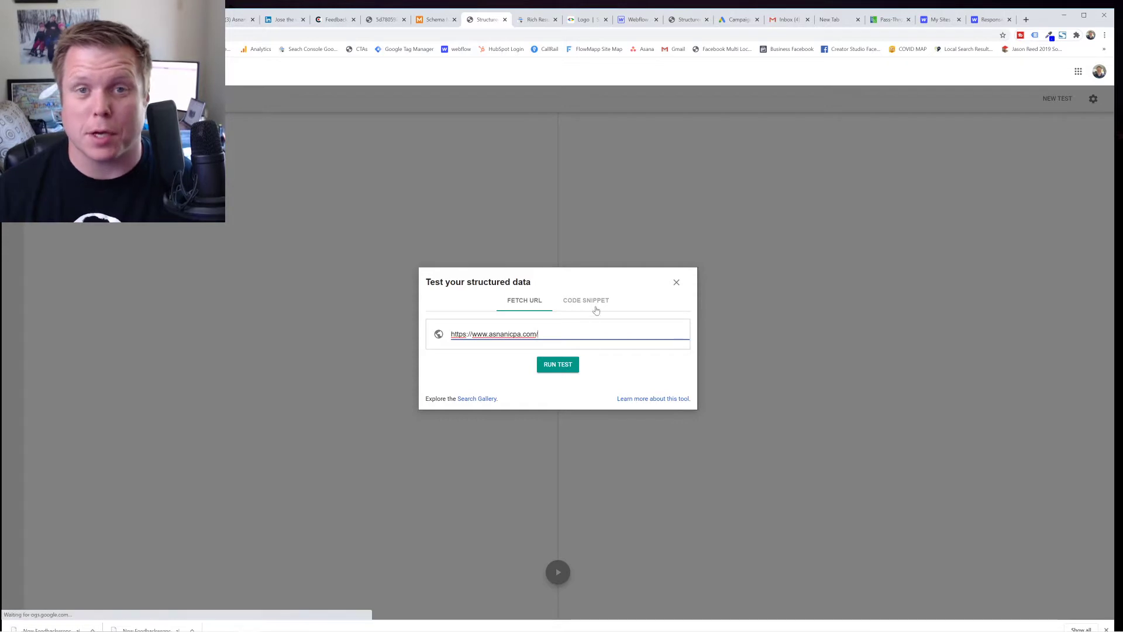
click(566, 368)
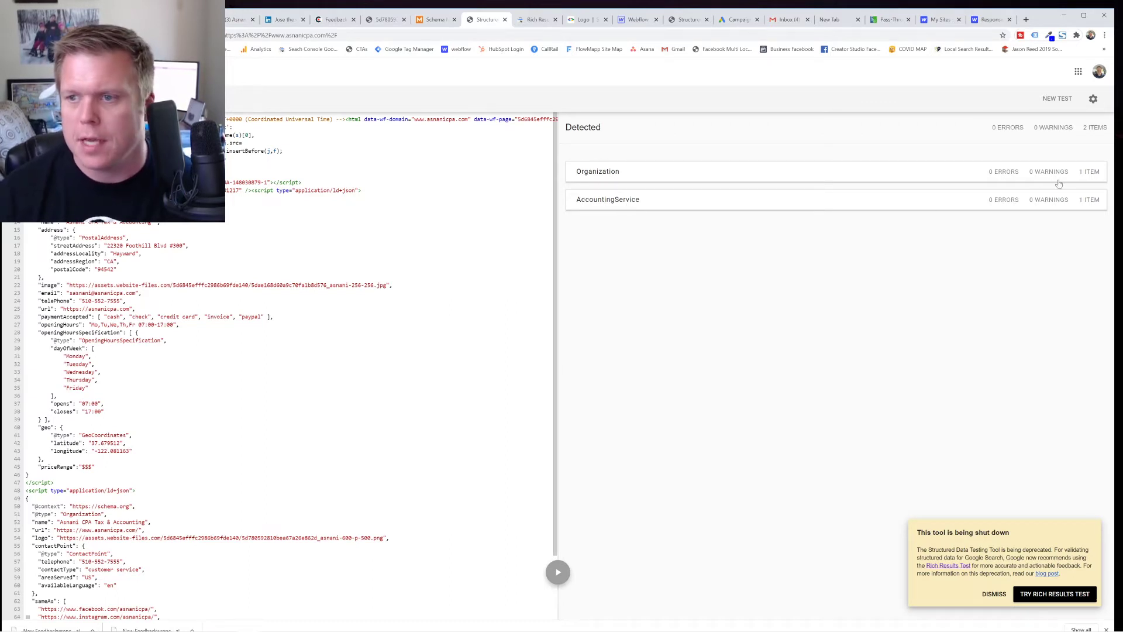
Inspect the detected Organization and AccountingService markup details
click(970, 178)
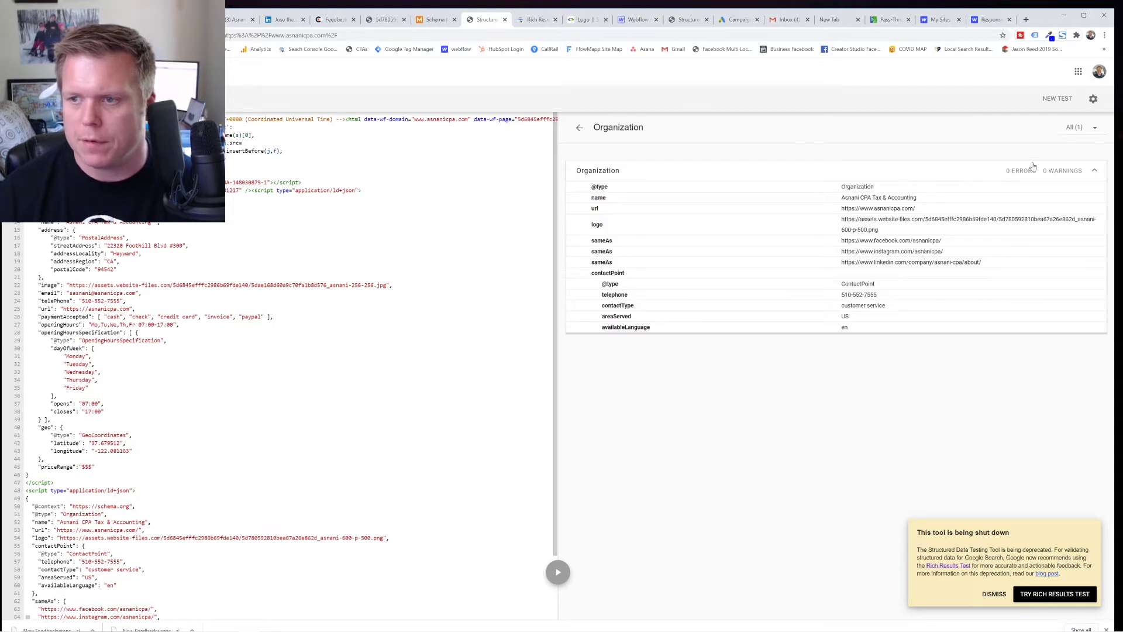
click(875, 170)
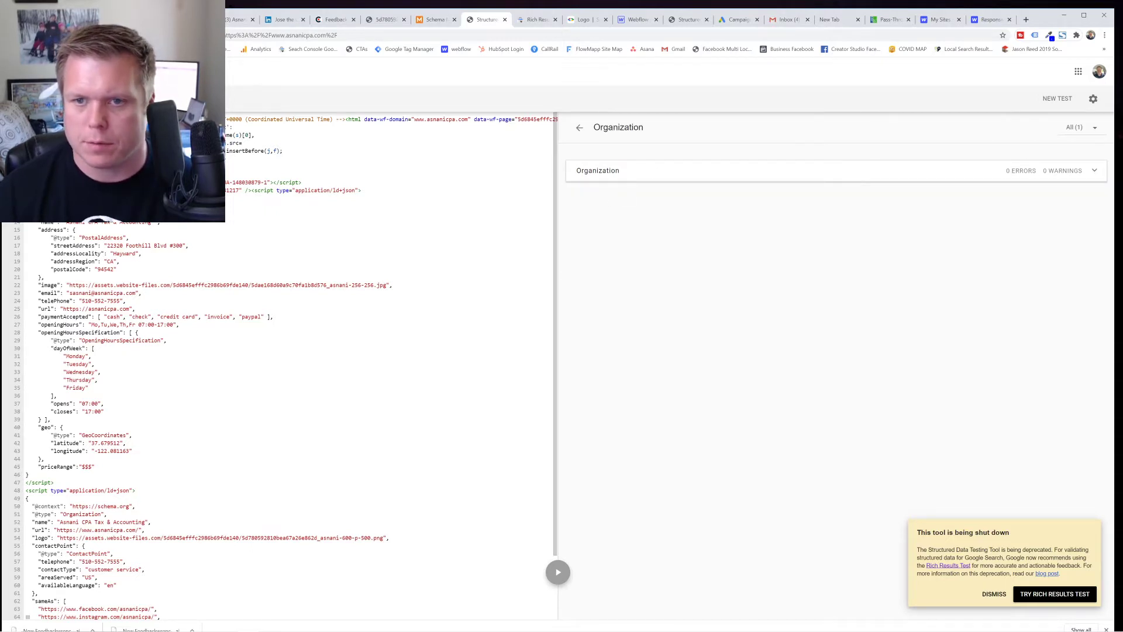
click(579, 127)
click(659, 206)
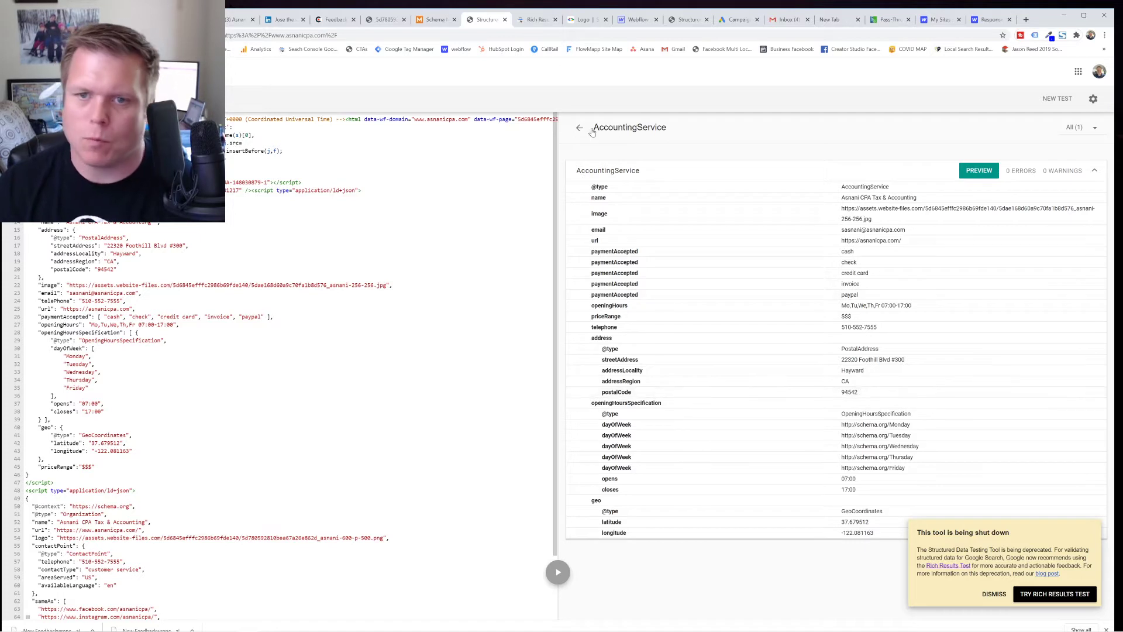
click(579, 128)
click(629, 173)
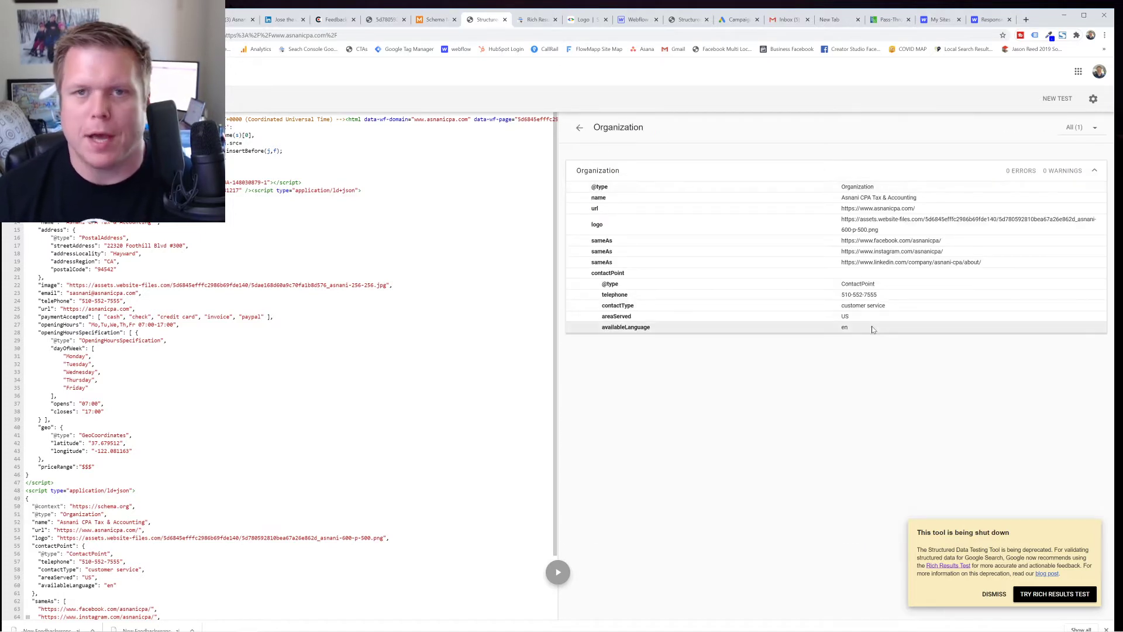
click(580, 128)
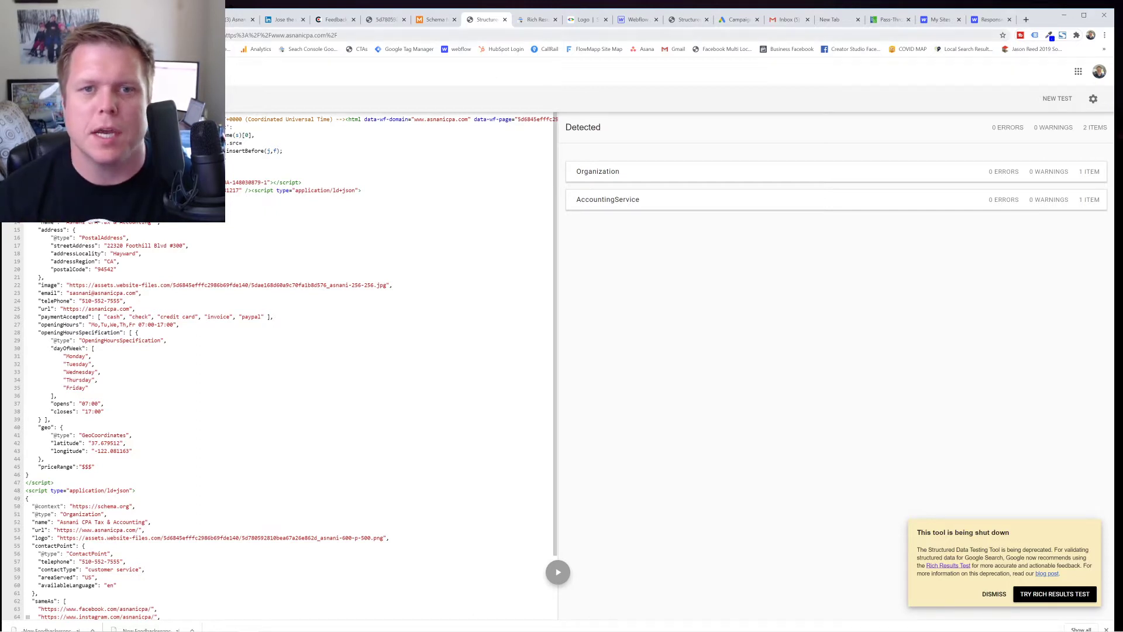
Choose Local Business as the schema type in the markup generator
click(437, 22)
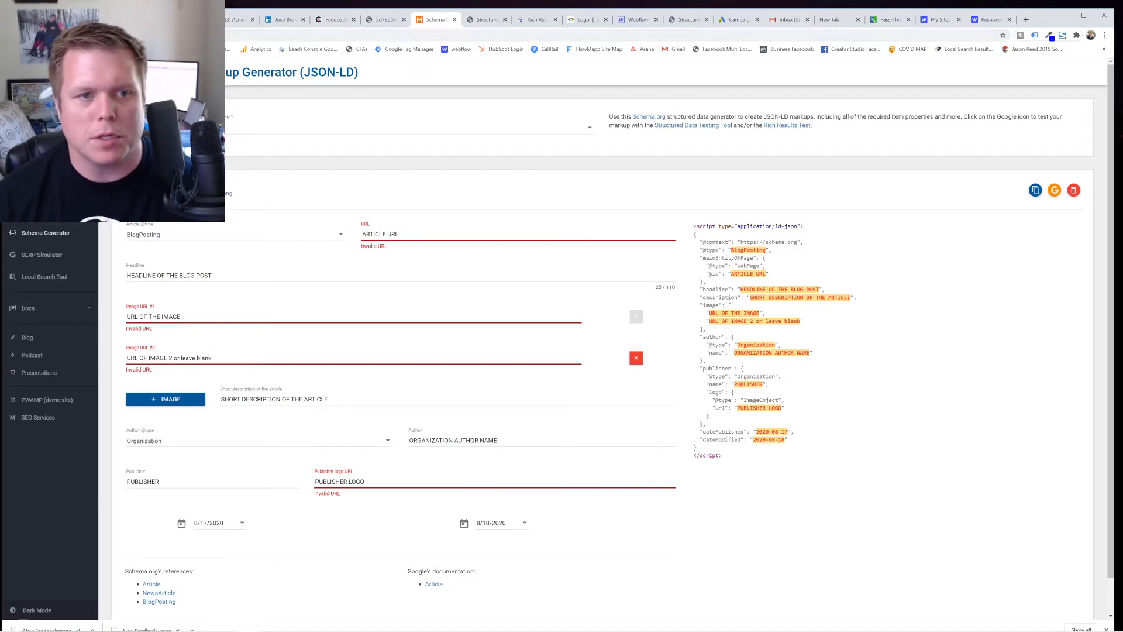
click(351, 126)
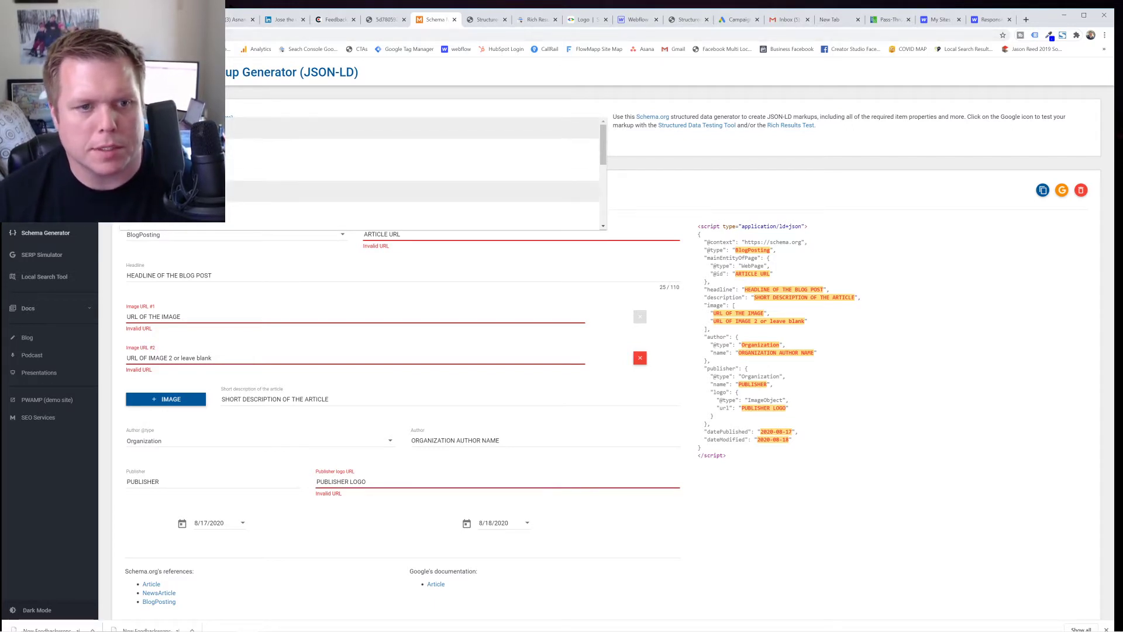
scroll(409, 170, down, 3)
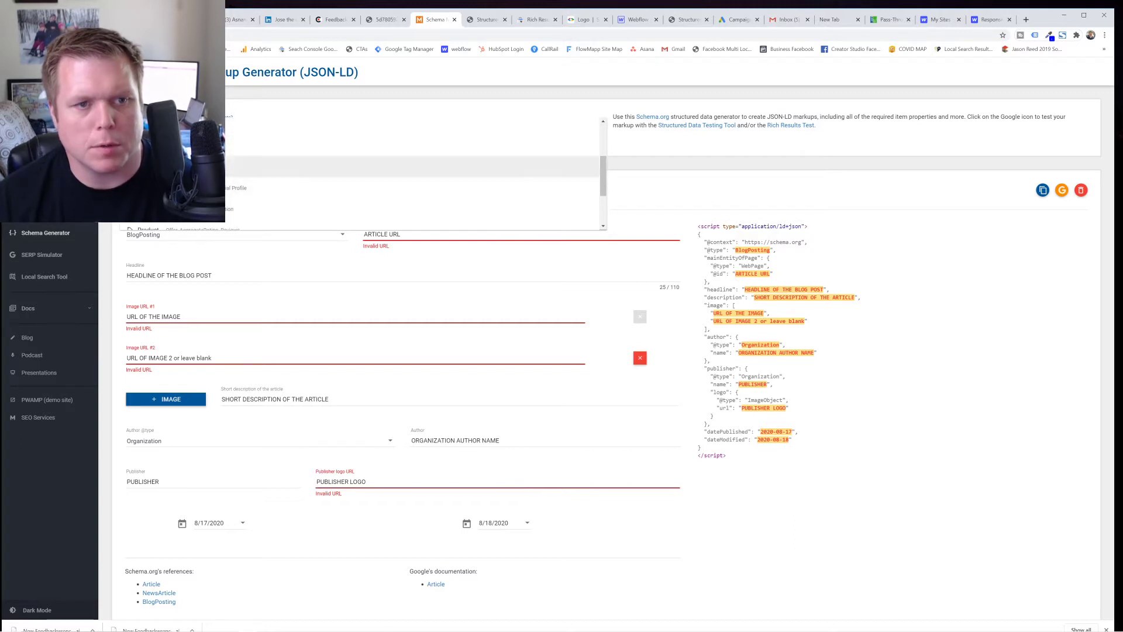
click(263, 167)
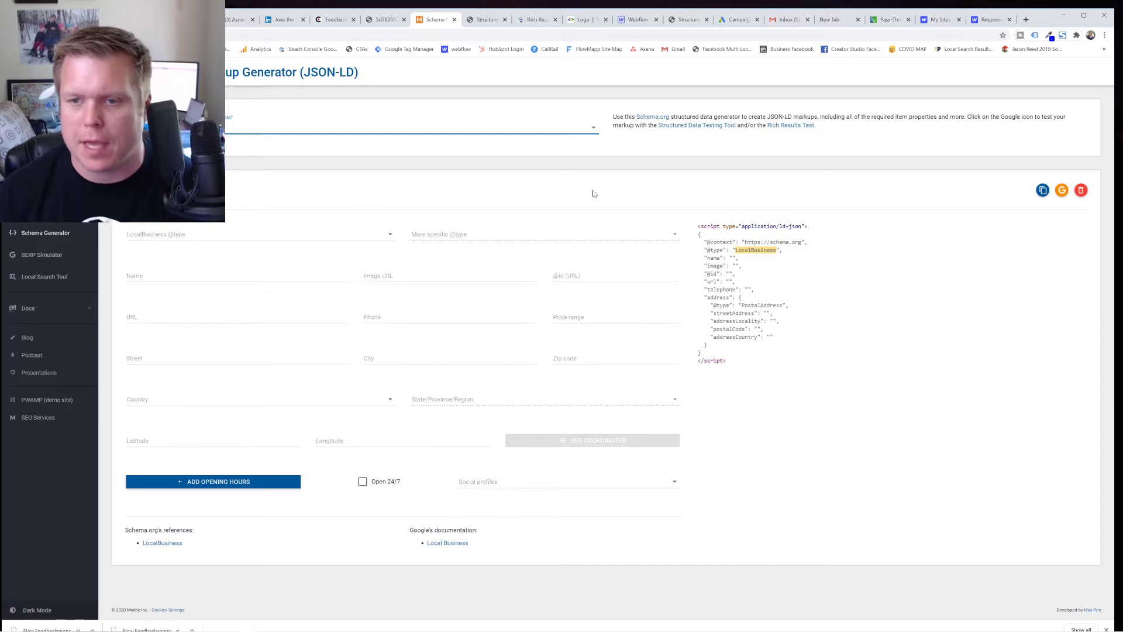
key(ctrl+plus)
key(ctrl+plus)
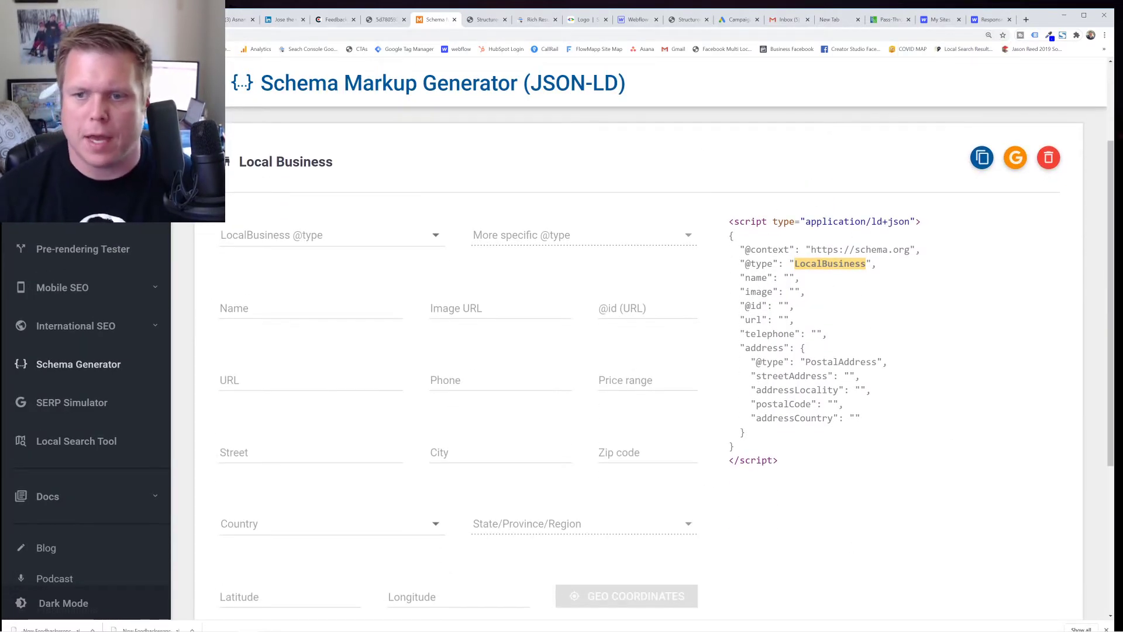
key(ctrl+minus)
key(ctrl+minus)
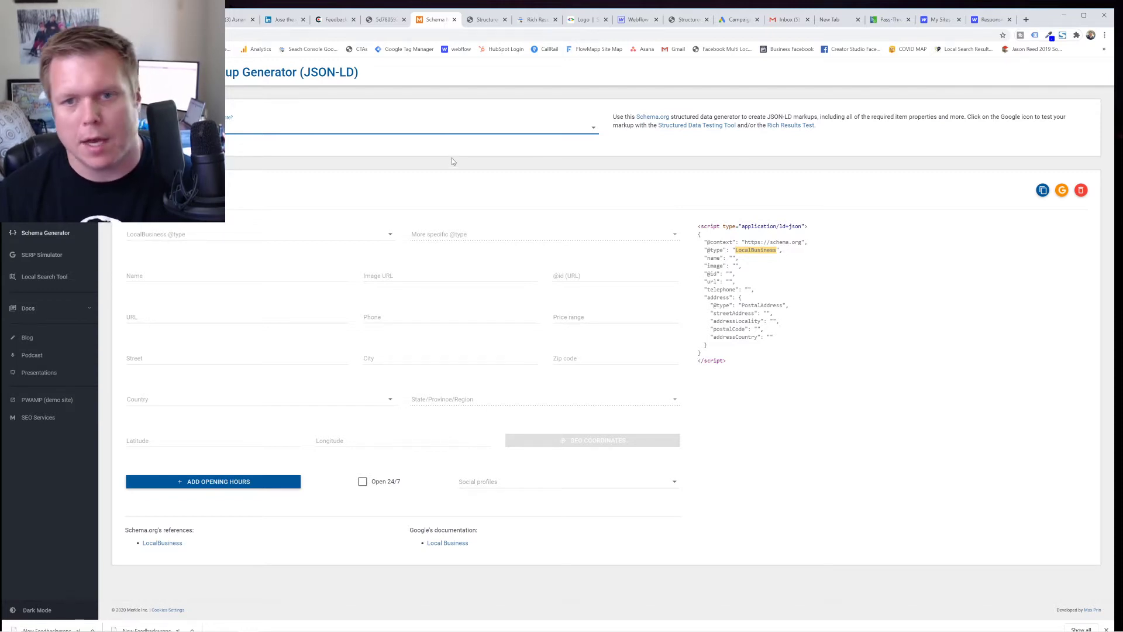
Browse the LocalBusiness subtypes such as AutomotiveBusiness, ChildCare and Dentist
click(174, 237)
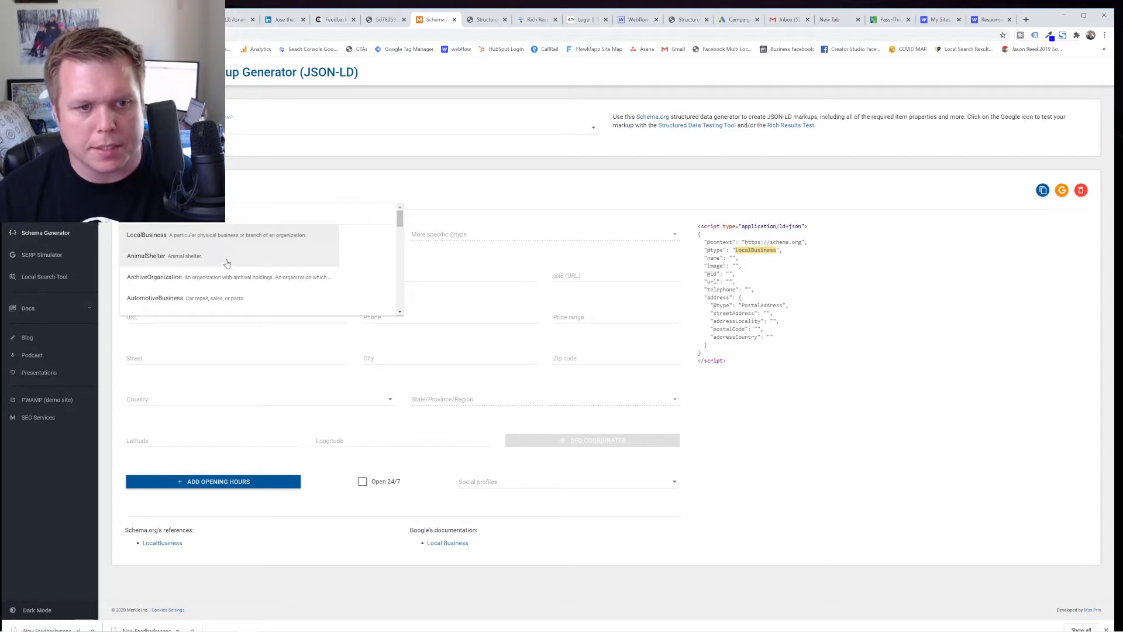
scroll(227, 275, down, 4)
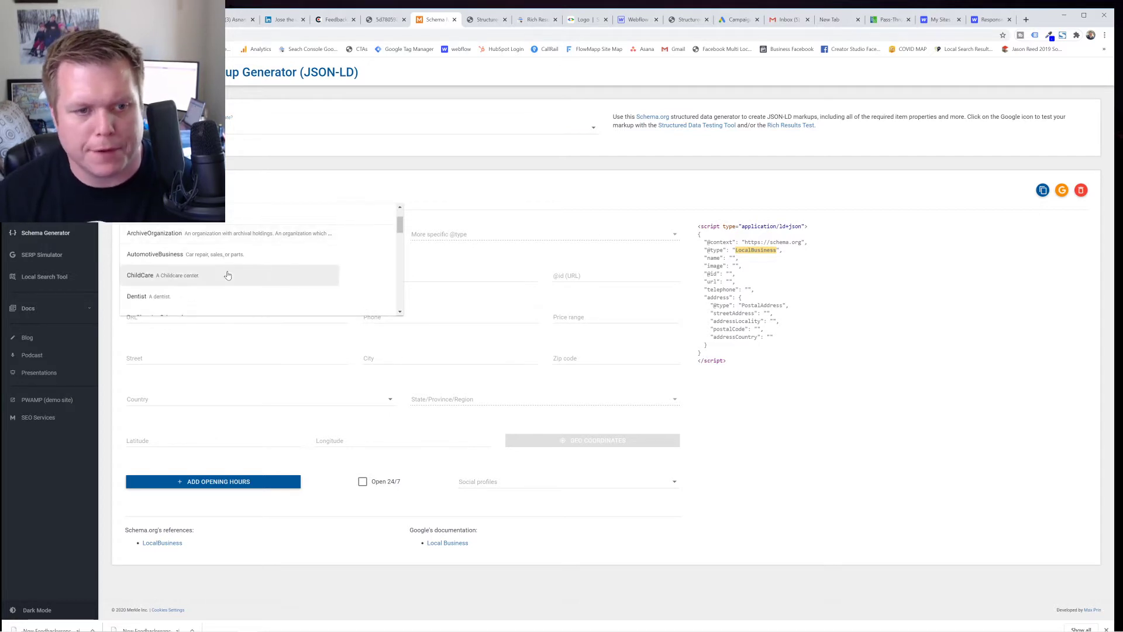
scroll(193, 258, down, 2)
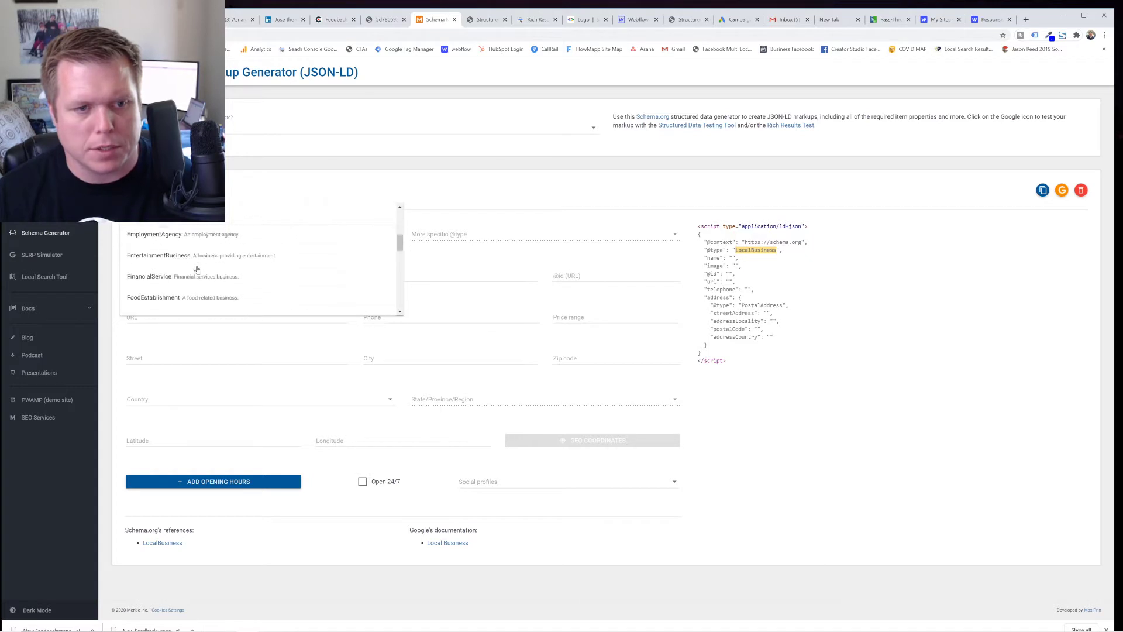
scroll(193, 255, down, 2)
drag(400, 247, 394, 214)
Keep the LocalBusiness type and enter 'Asnani CPA Tax & Accounting' as the Name
click(272, 203)
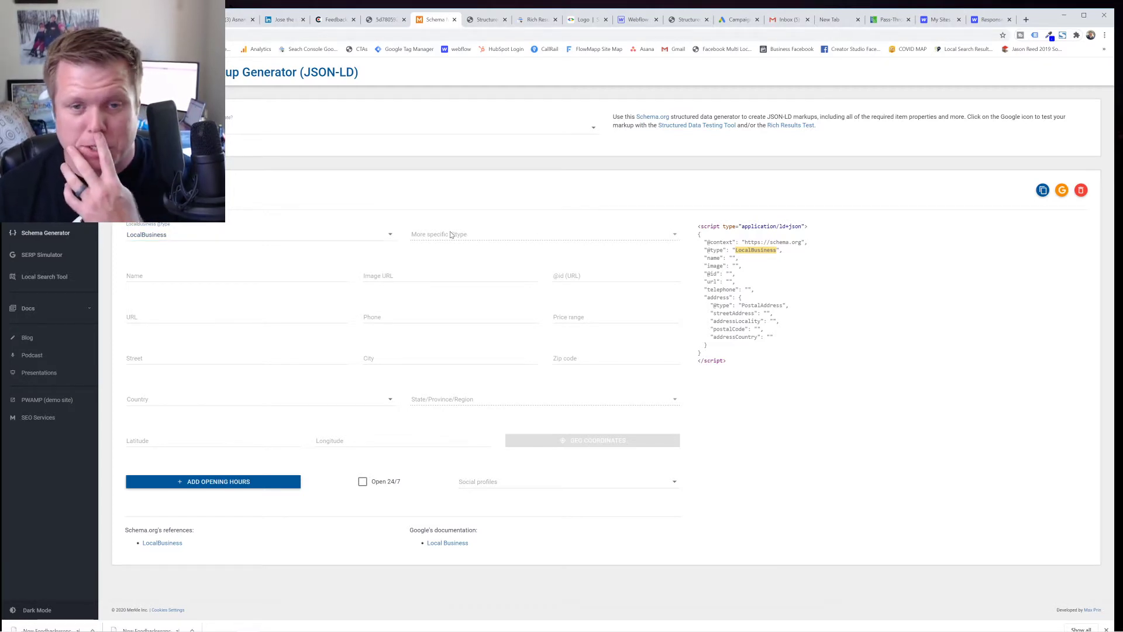
click(175, 275)
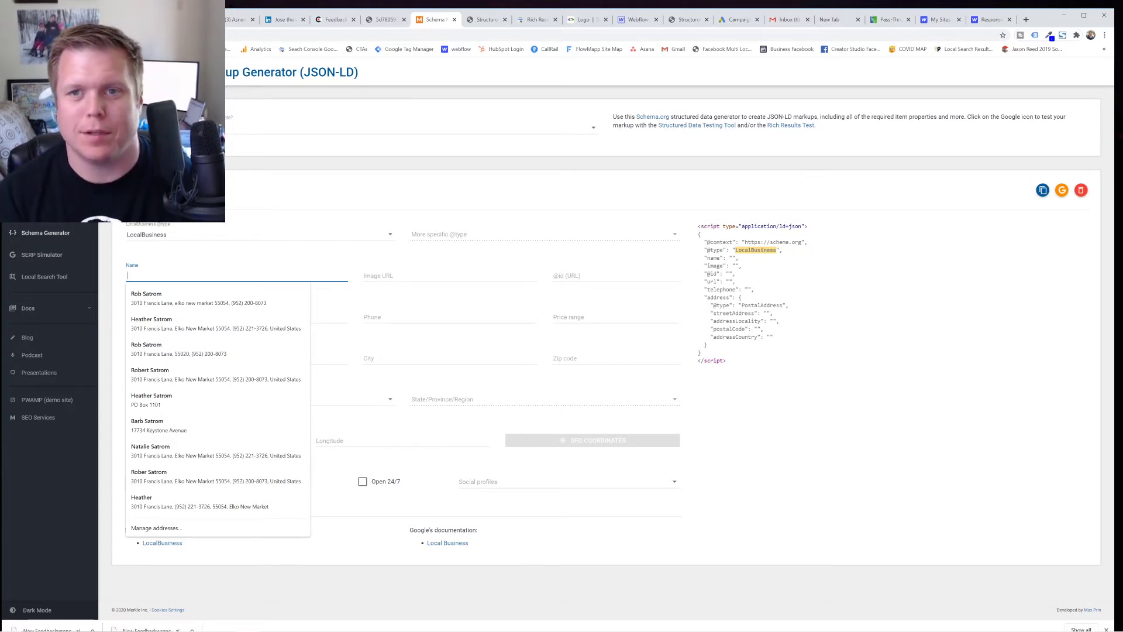
text(Asn)
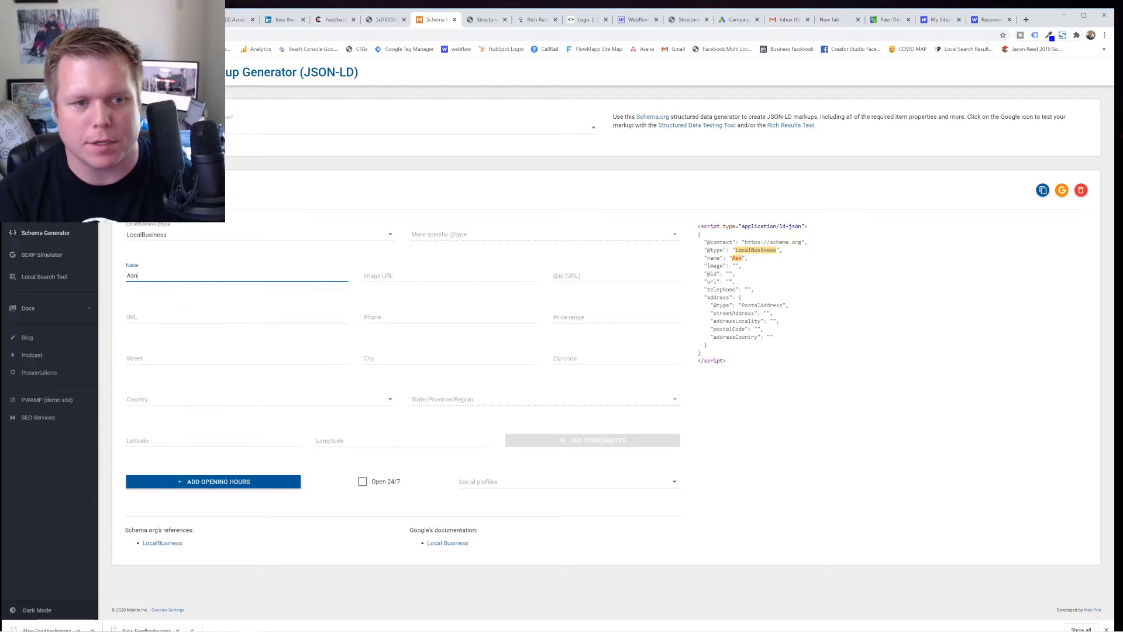
text(ani CPA)
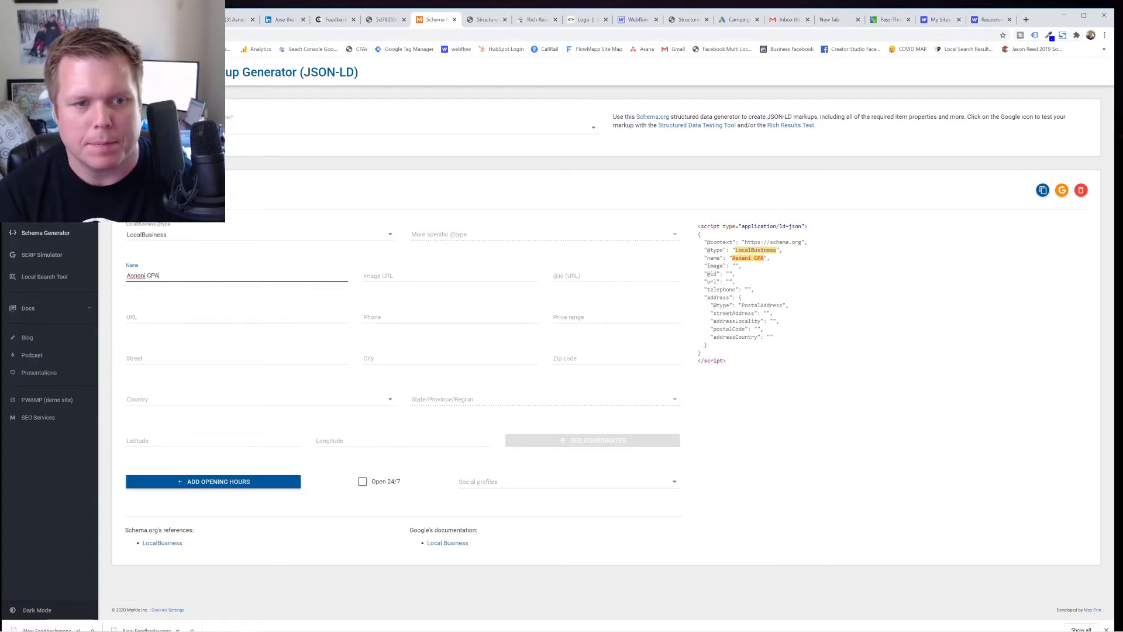
text( Tax & A)
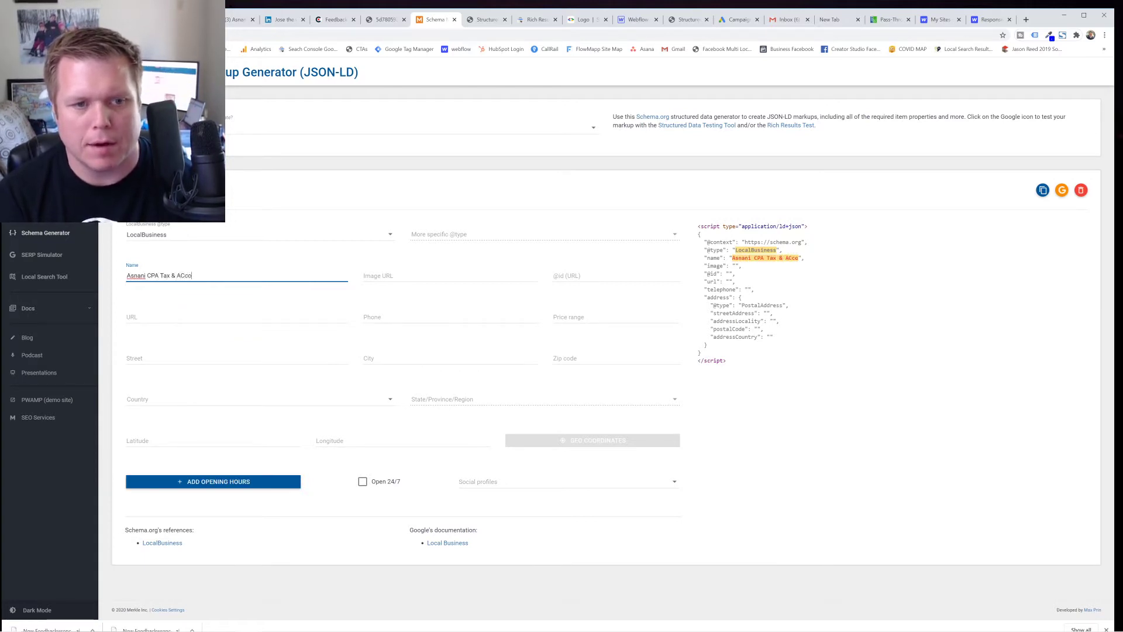
text(ccounting)
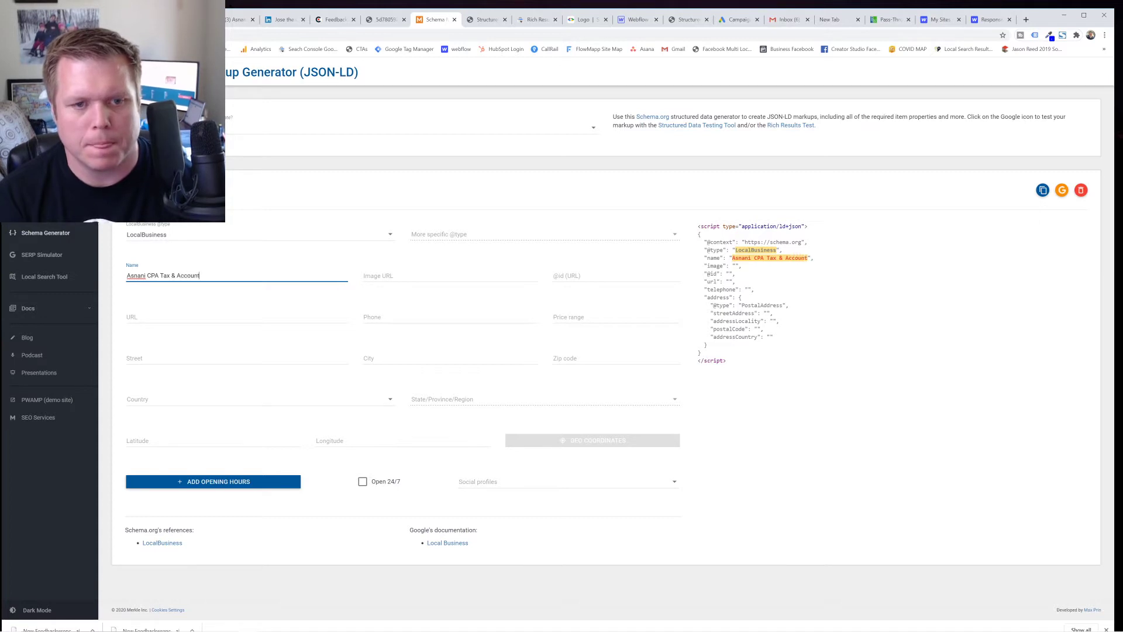
click(450, 276)
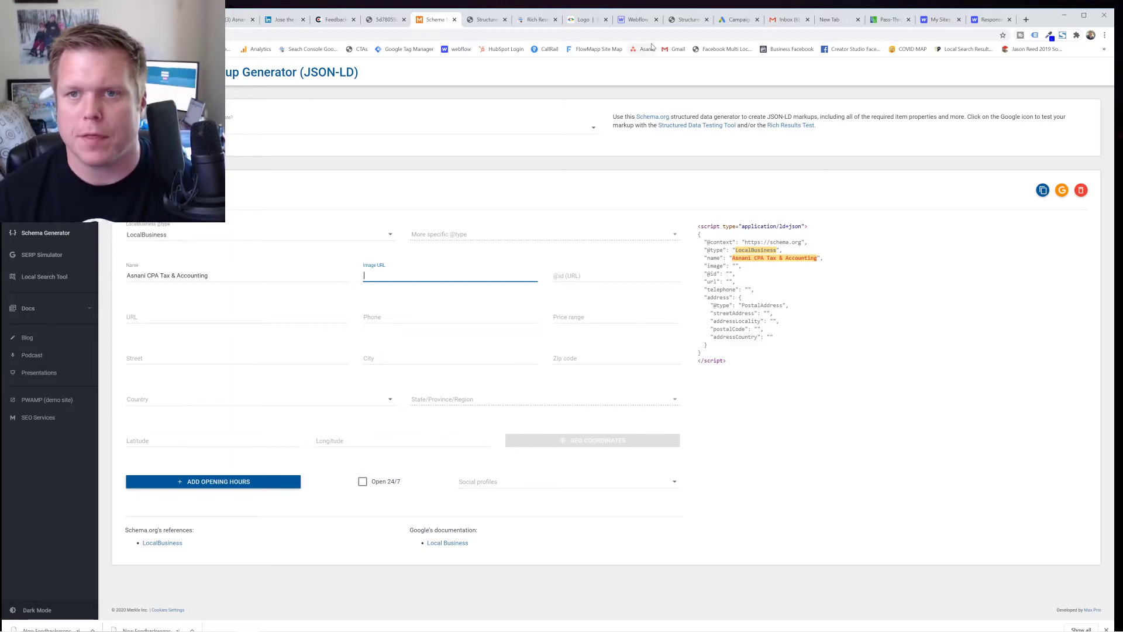
Save the Webflow Blog Post collection and close the CMS panel
click(640, 22)
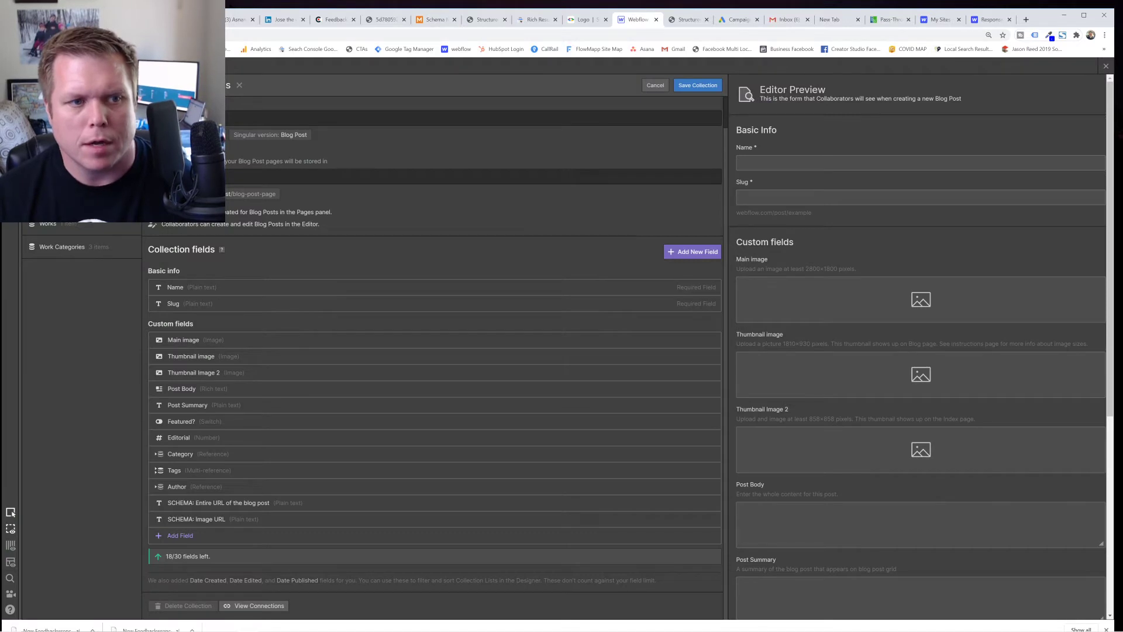
click(698, 85)
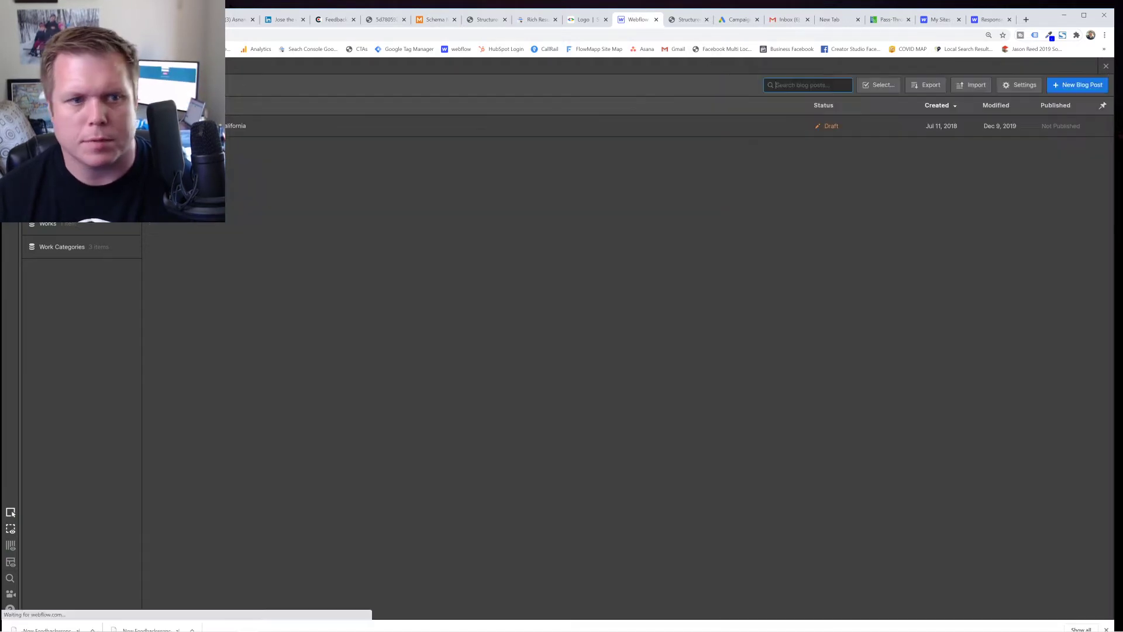
key(Escape)
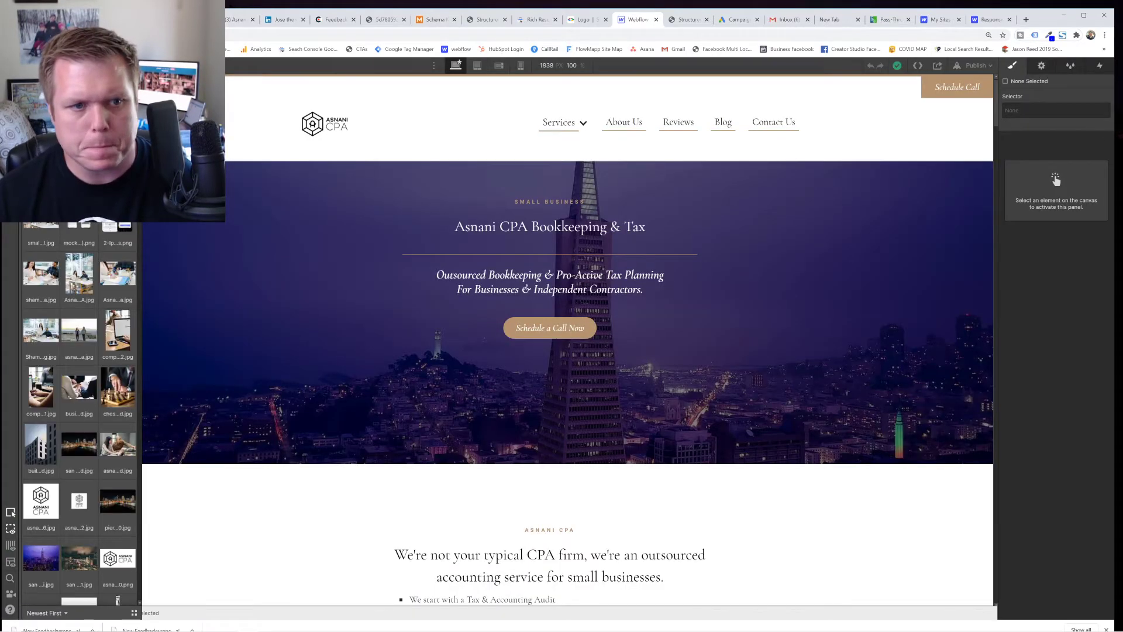
Open the live site's logo image, asnani-600-p-500.png, in its own tab and copy its address
click(690, 20)
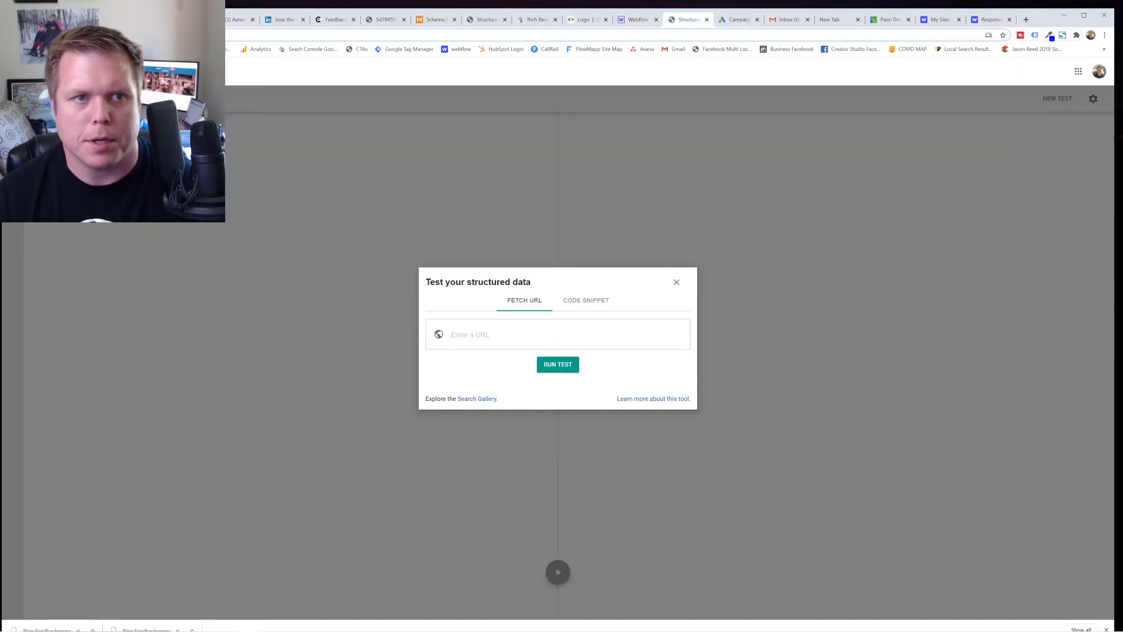
key(ctrl+1)
right_click(269, 128)
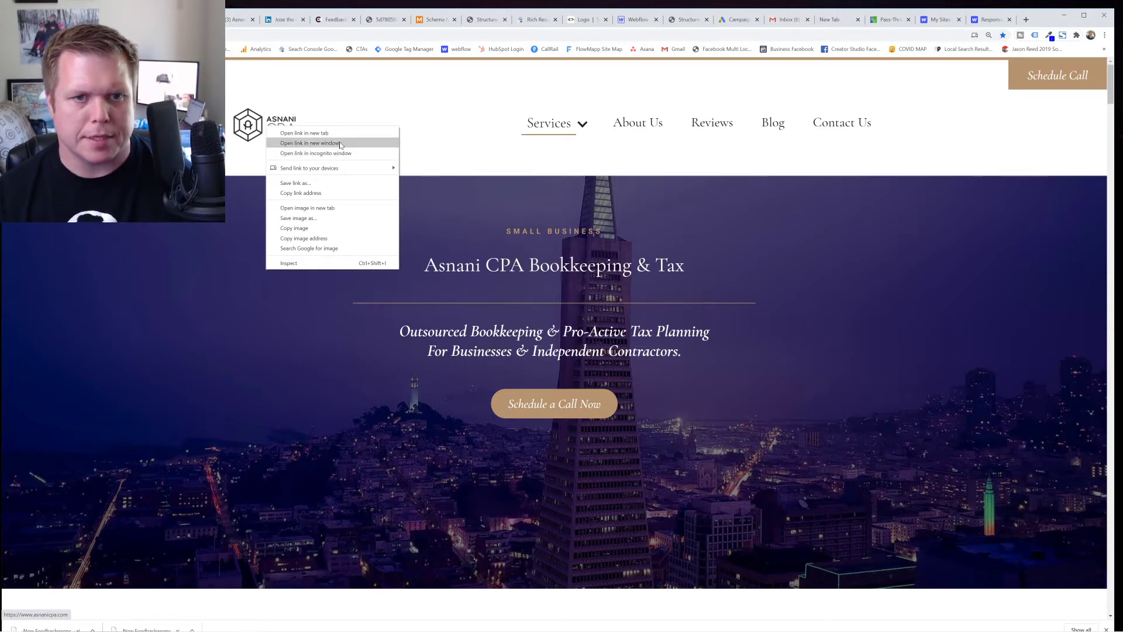
click(329, 209)
key(ctrl+Tab)
key(ctrl+l)
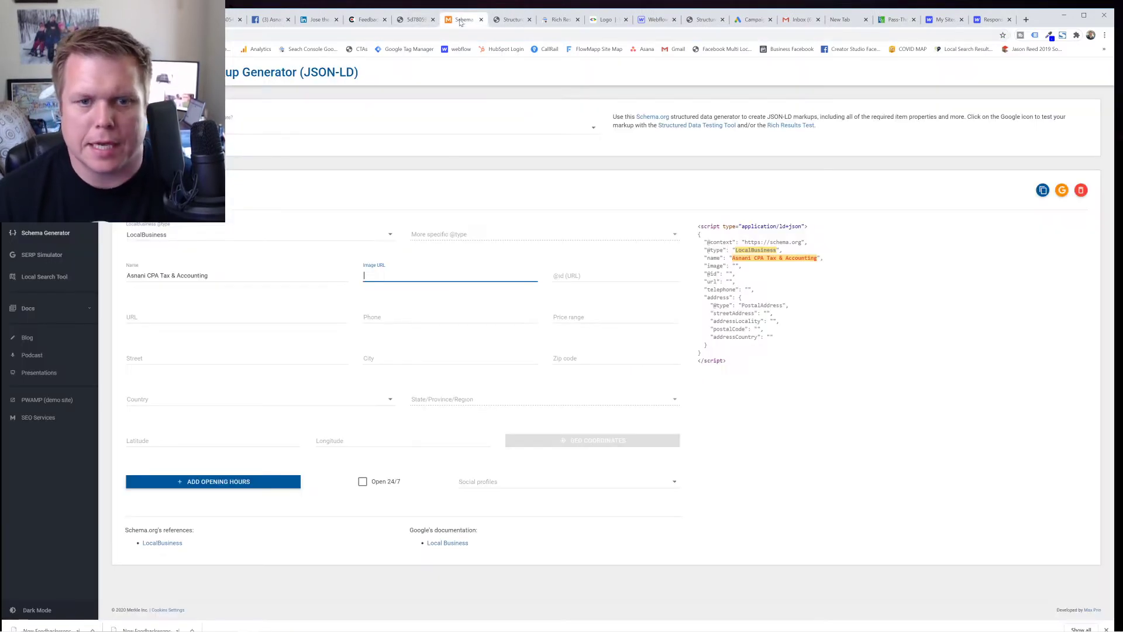
click(461, 21)
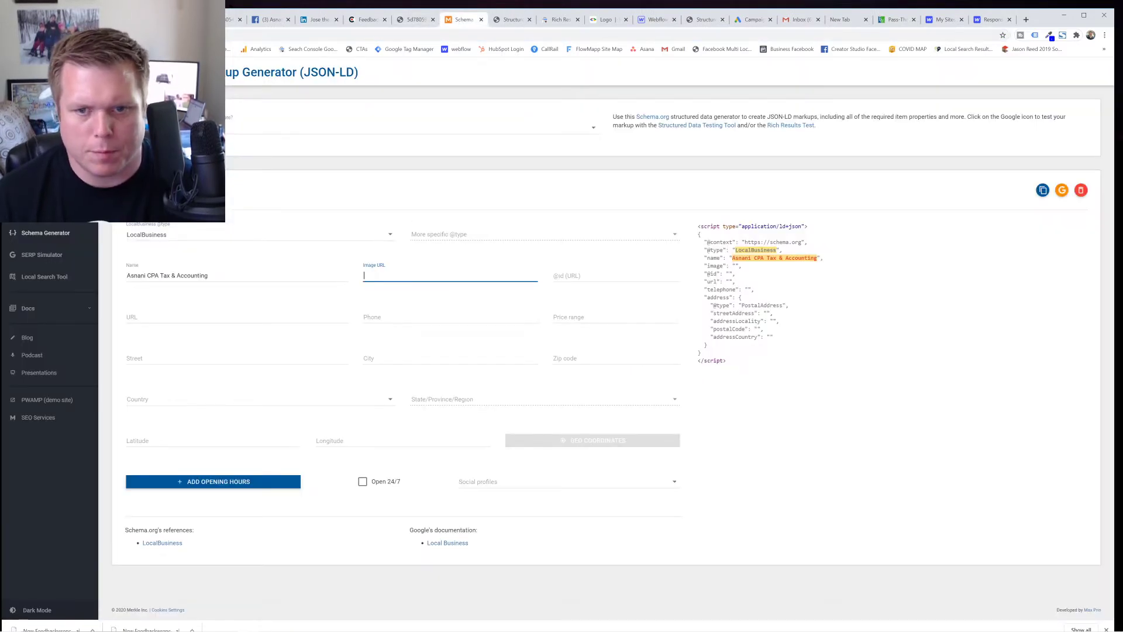
text(https://assets.website-files.com/5d6845efffc2986b69fde140/5d780592810bea67a26e862d_asnani-600-p-500.png)
key(Tab)
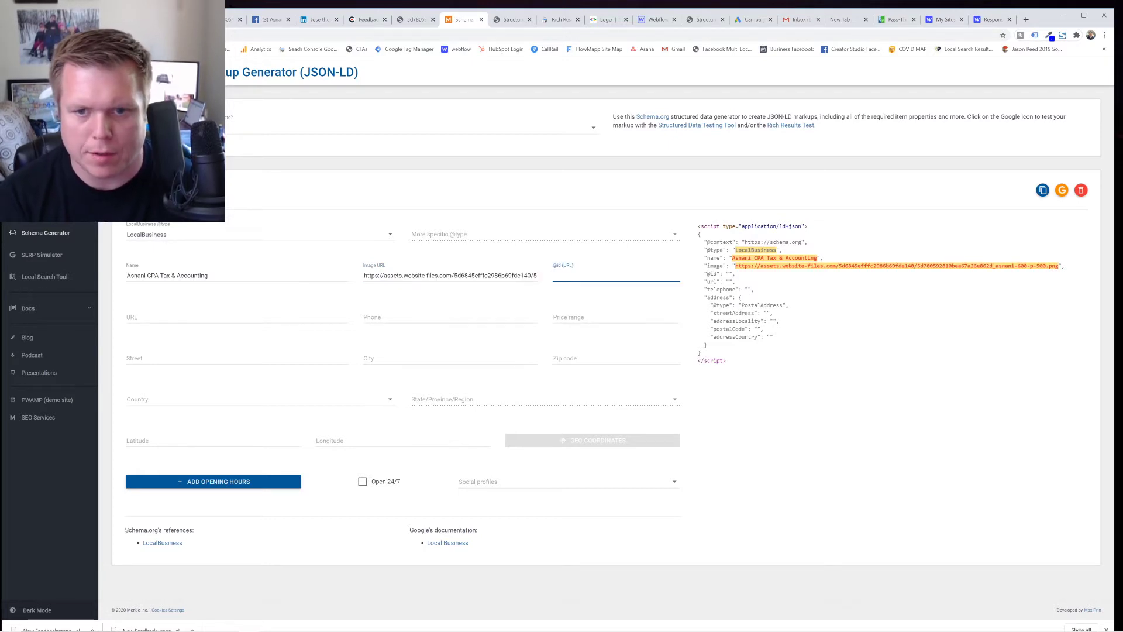
text(htt)
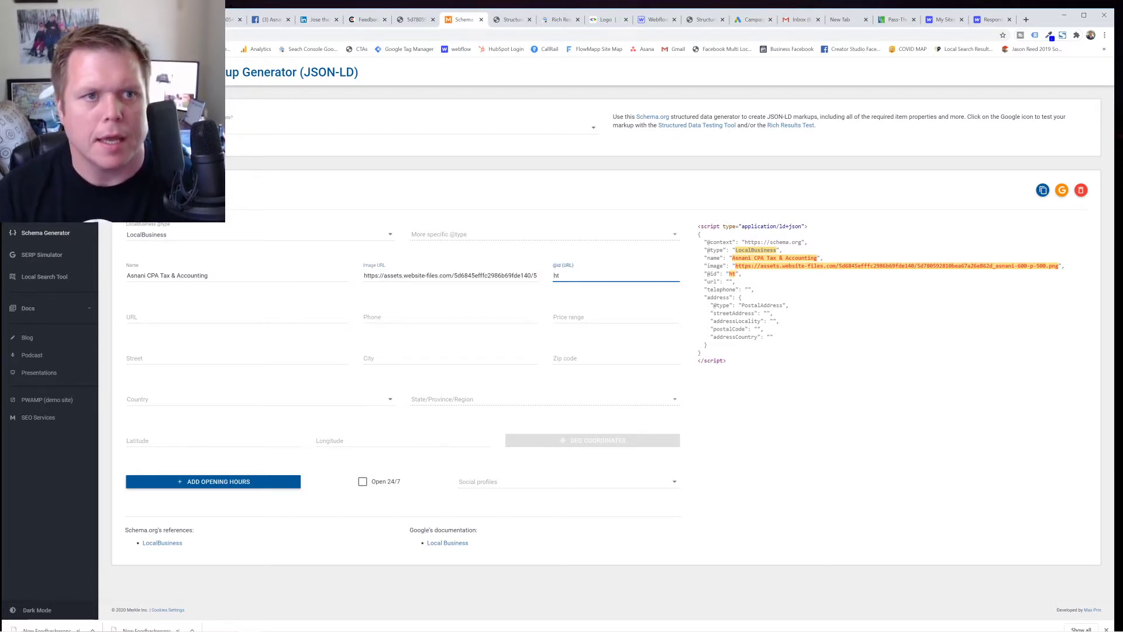
key(ctrl+1)
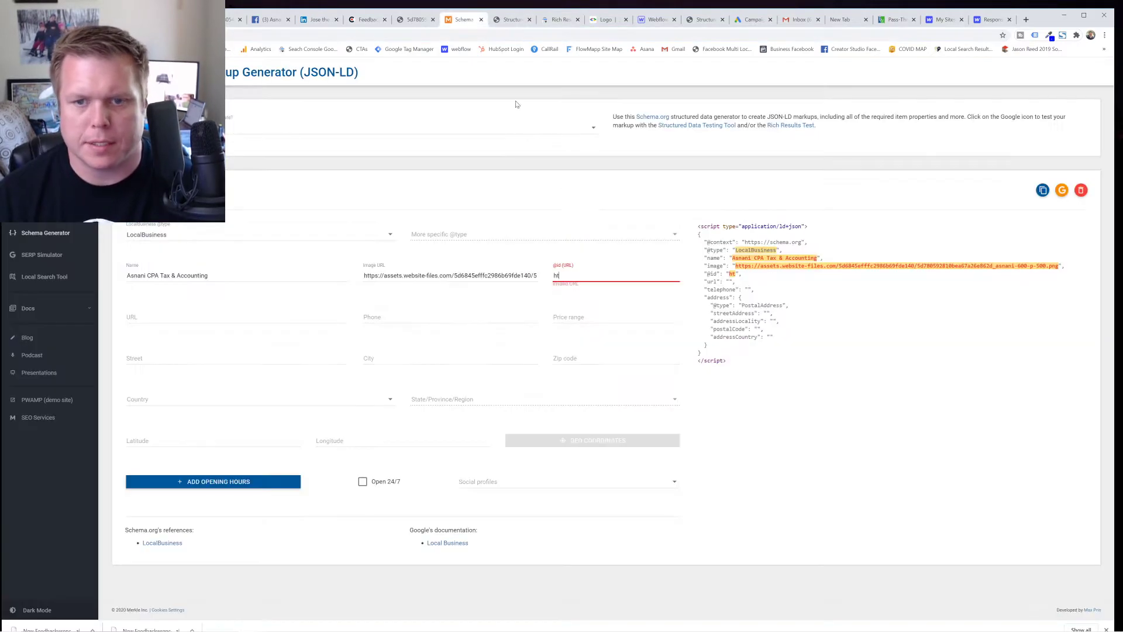
click(462, 20)
key(ctrl+a)
text(https://www.asnanicpa.com/)
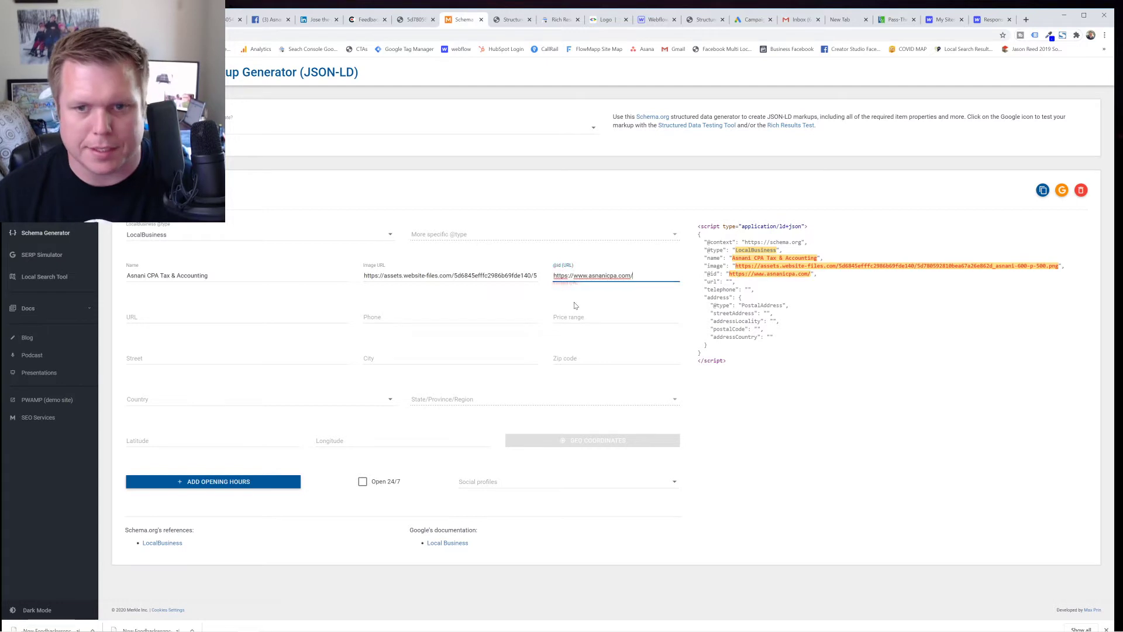
key(Tab)
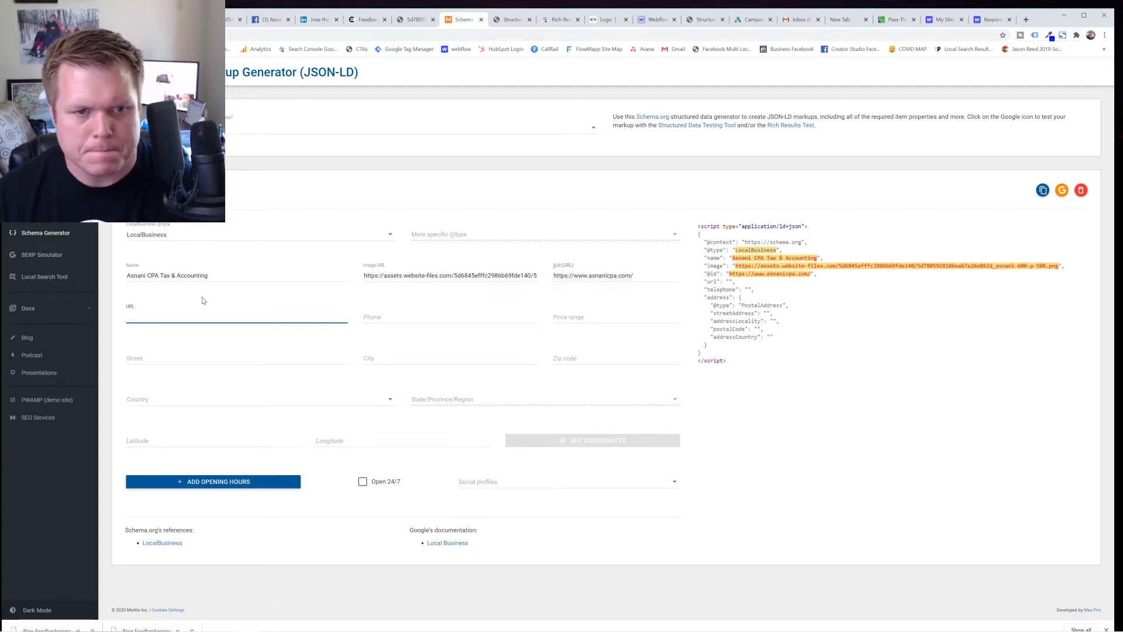
text(https://www.asnanicpa.com/)
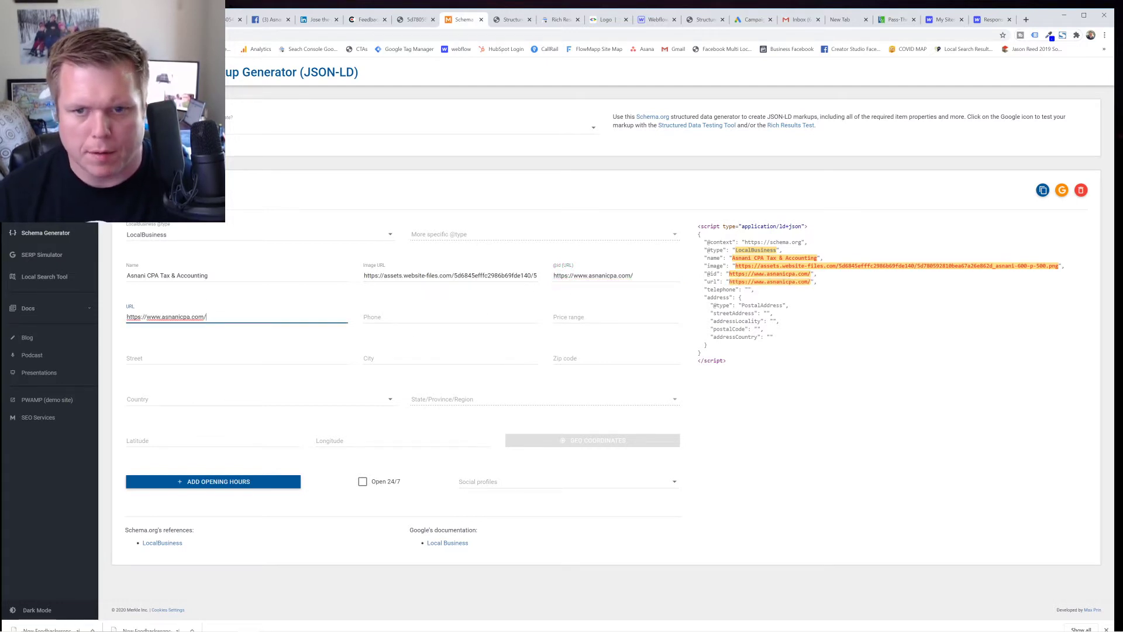
key(shift+Tab)
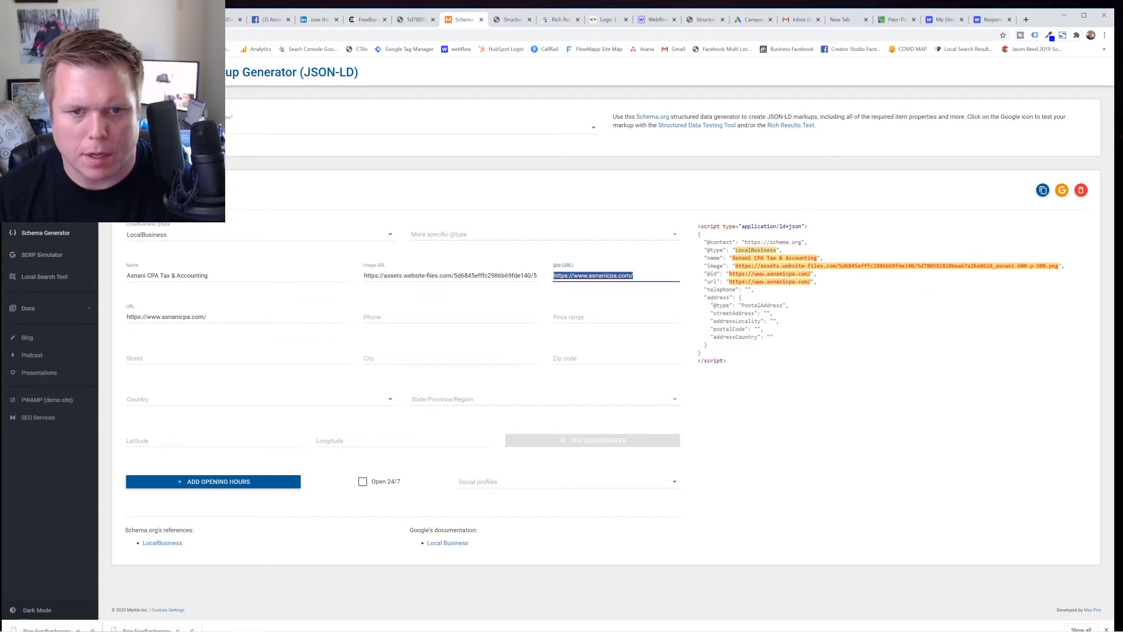
Set the price range to $$, check the Country list, and bring up the structured data test
key(Tab)
key(Tab)
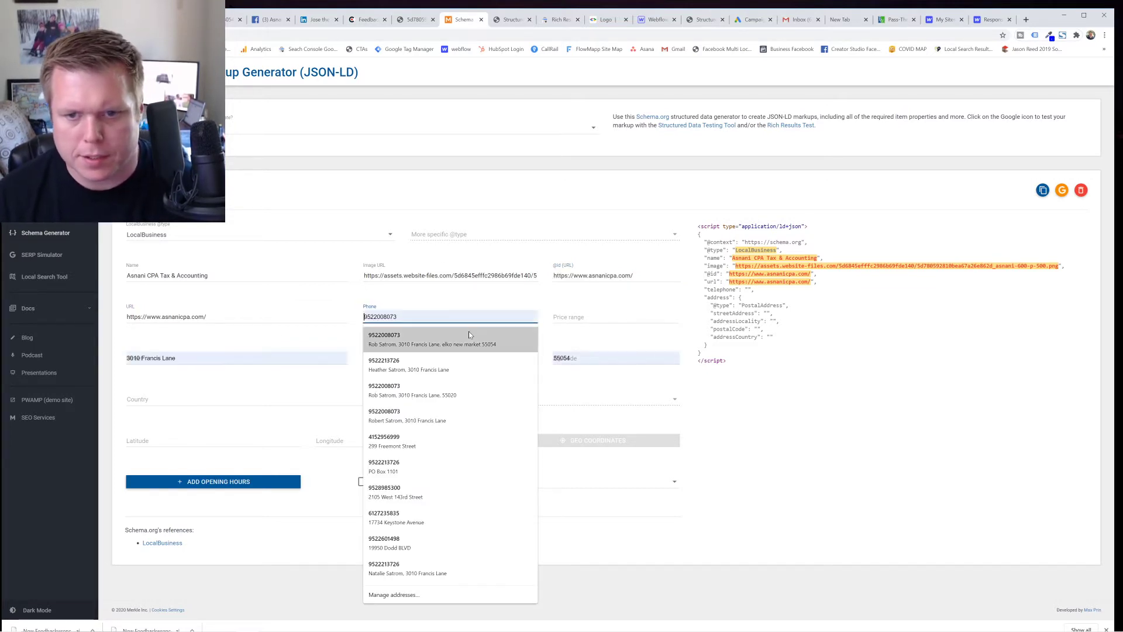
key(Tab)
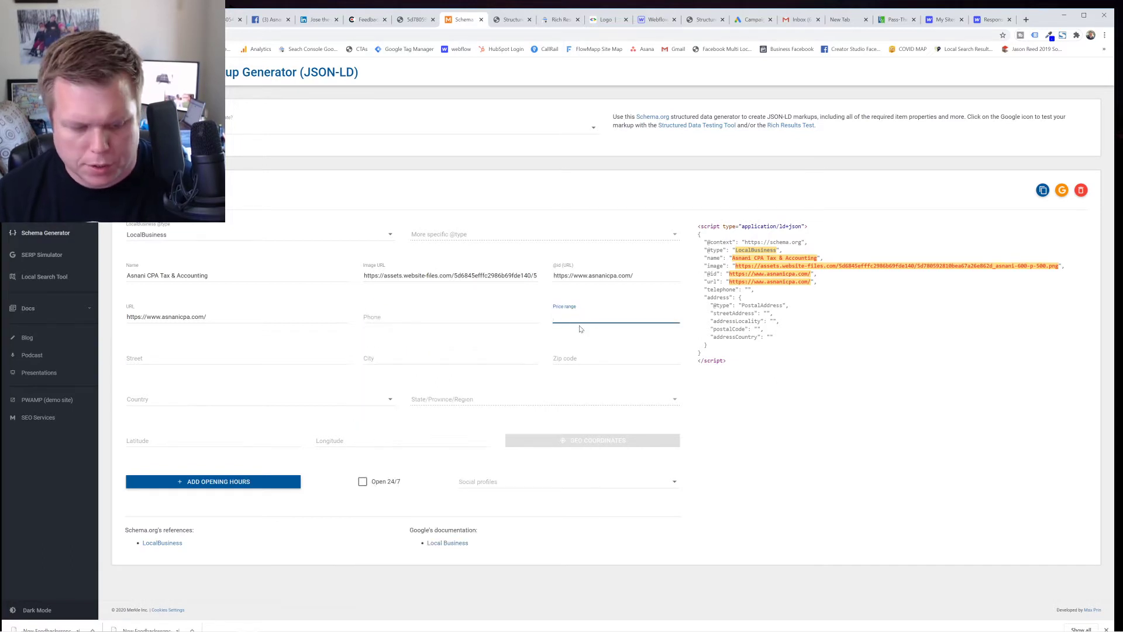
text($$)
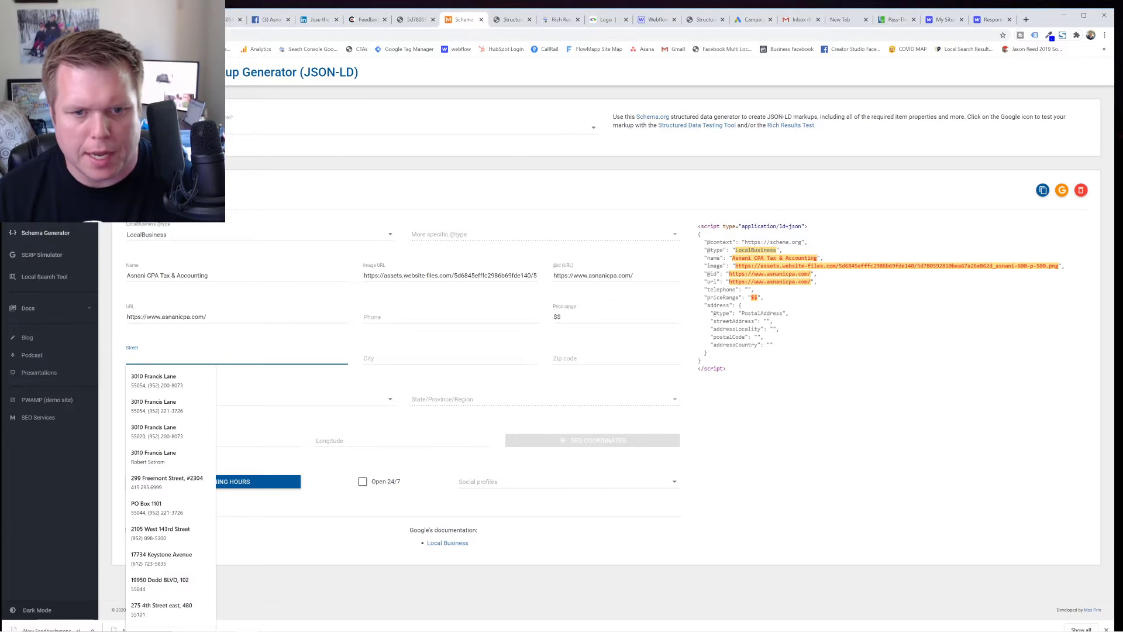
click(398, 358)
click(188, 402)
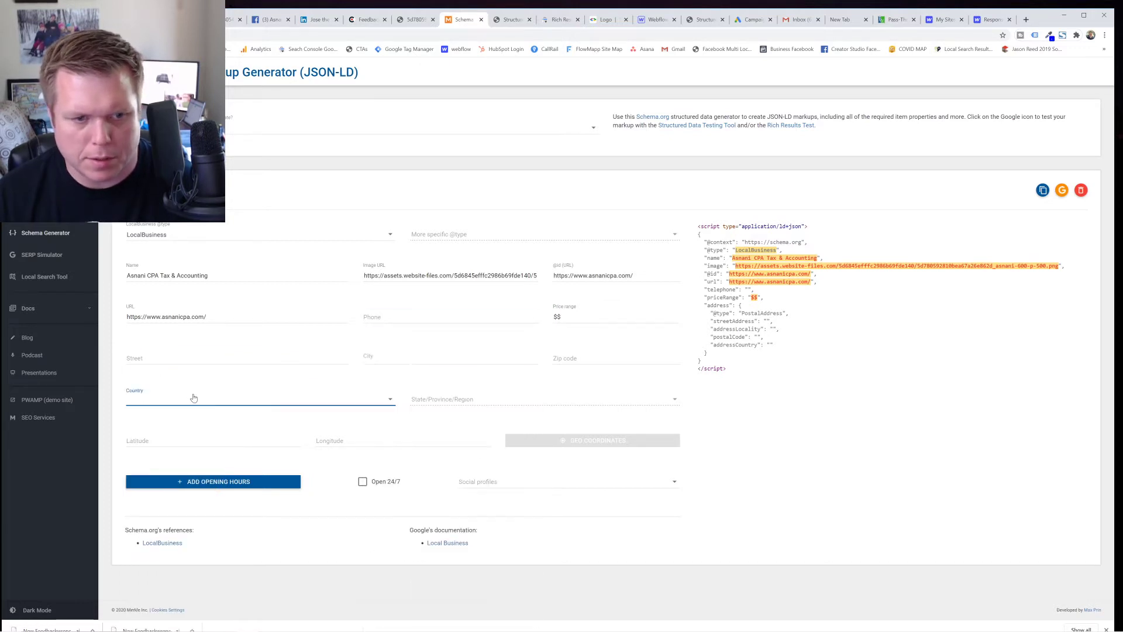
click(852, 478)
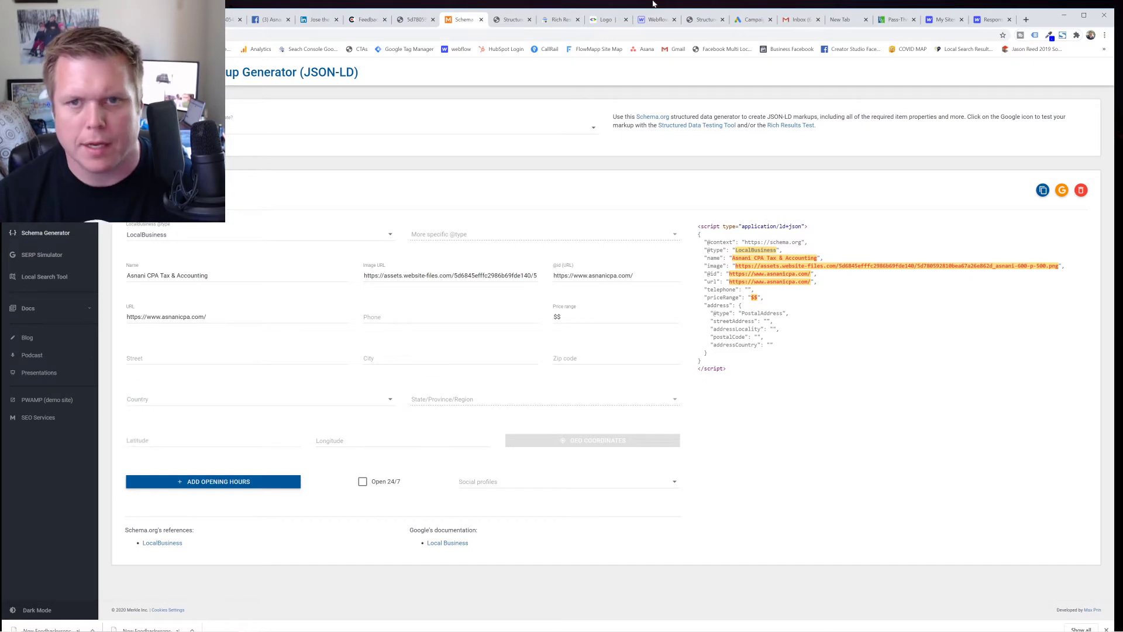
click(513, 20)
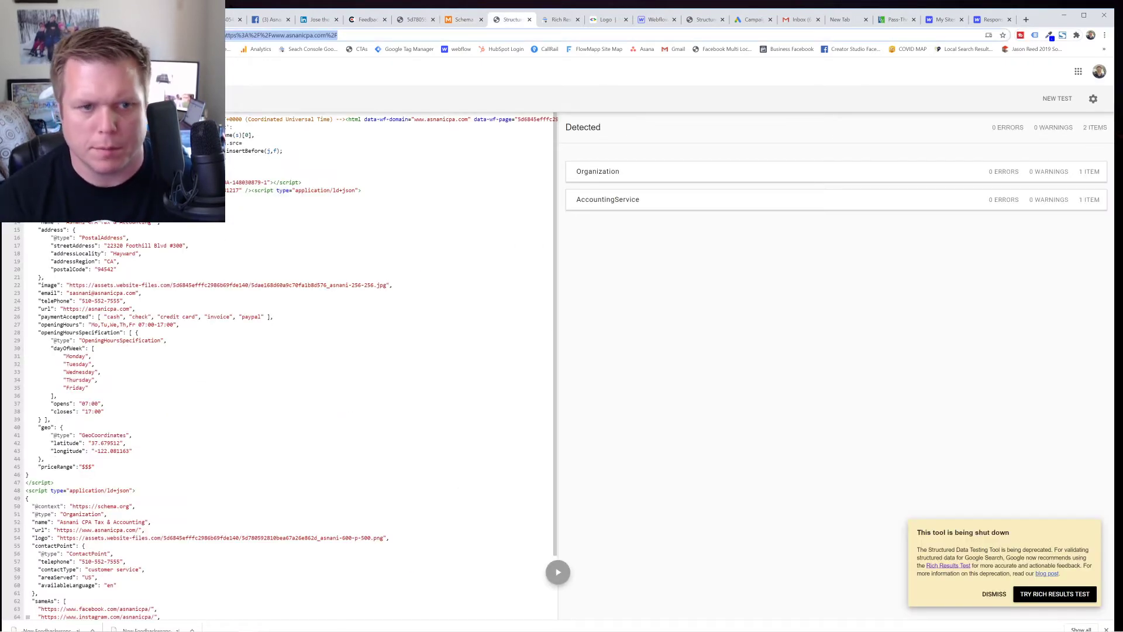
Find the FeedbackWrench location's coordinates in Google Maps using What's here?
text(google maps)
key(Return)
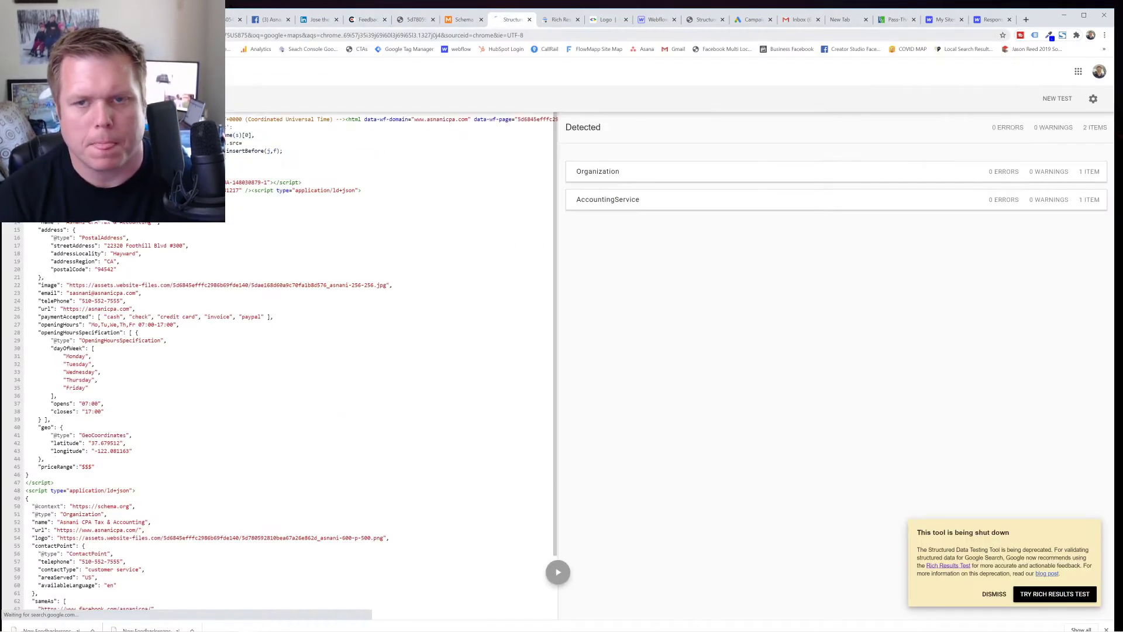
click(206, 225)
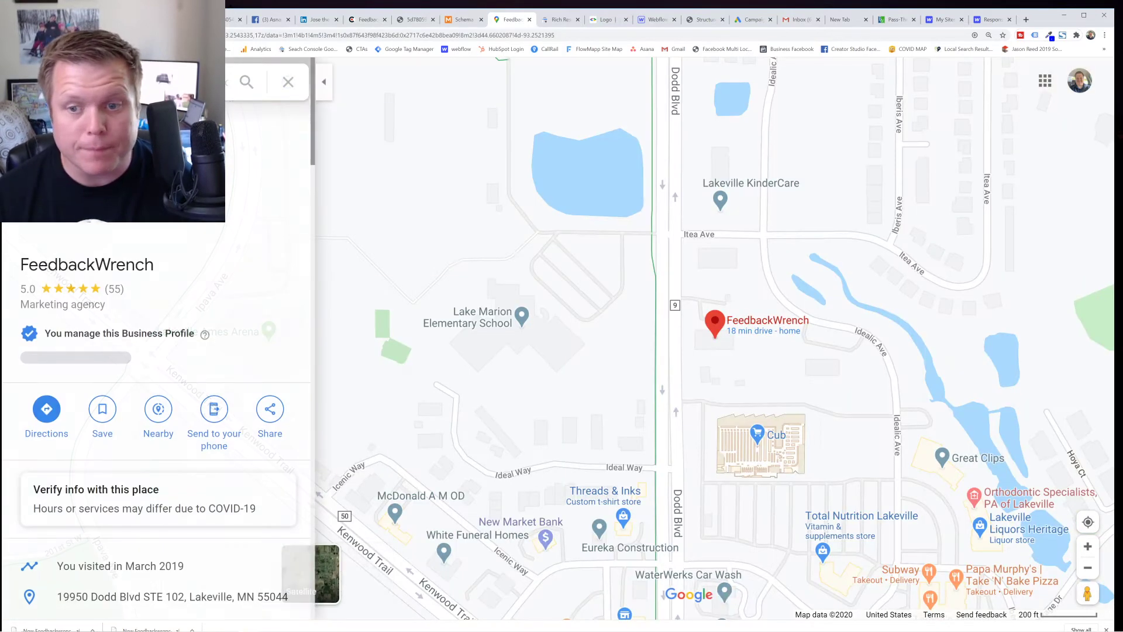
mouse_move(717, 331)
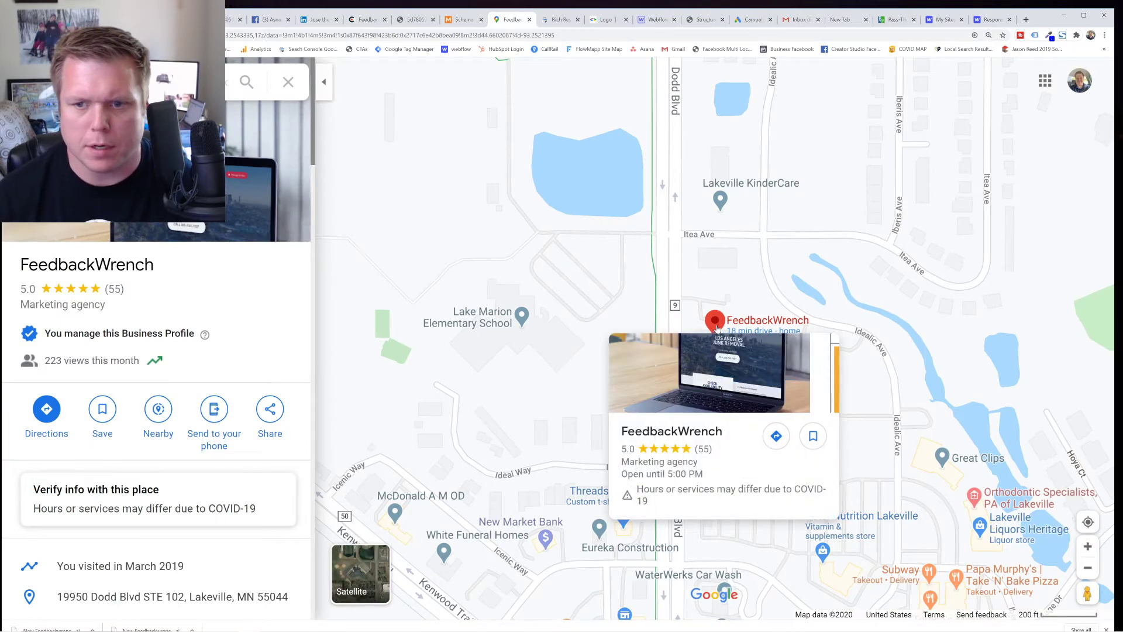
right_click(717, 329)
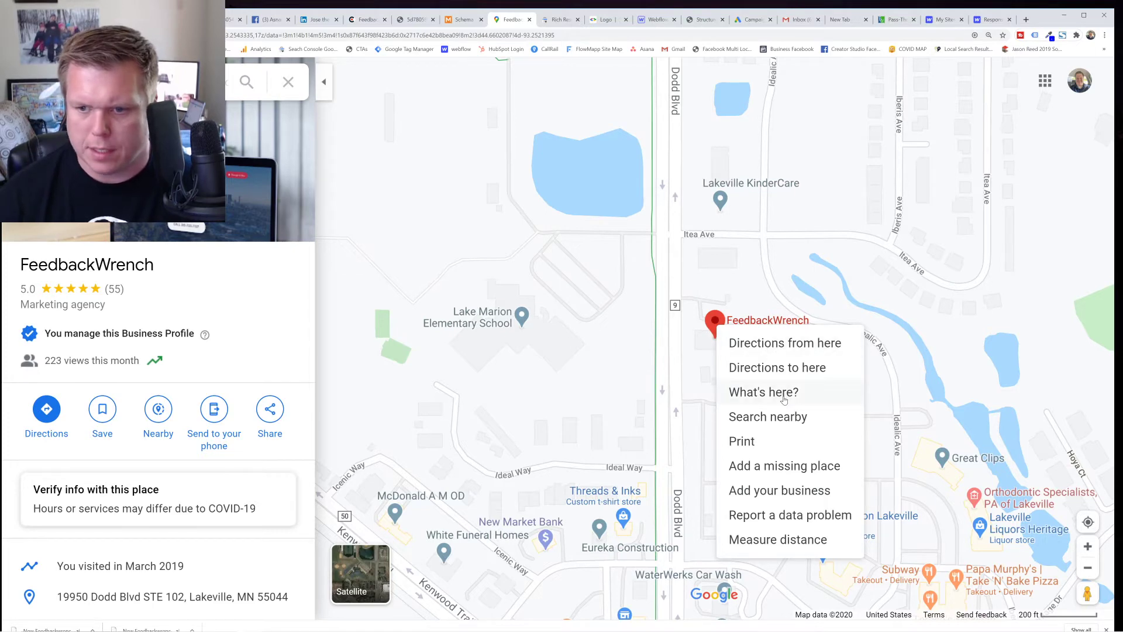
right_click(759, 323)
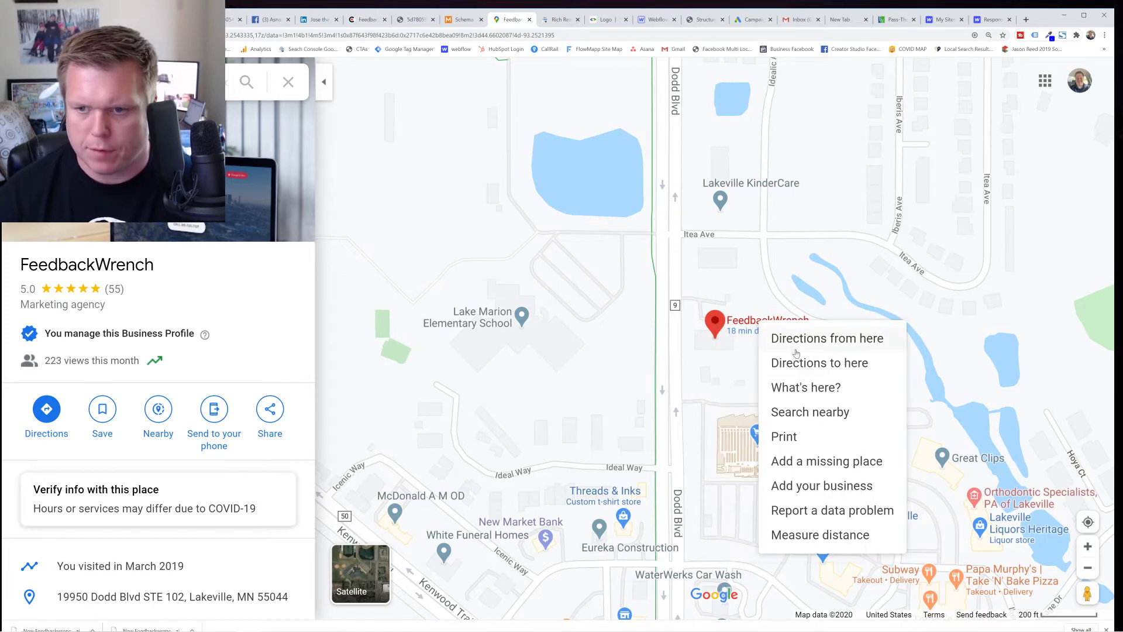
click(799, 386)
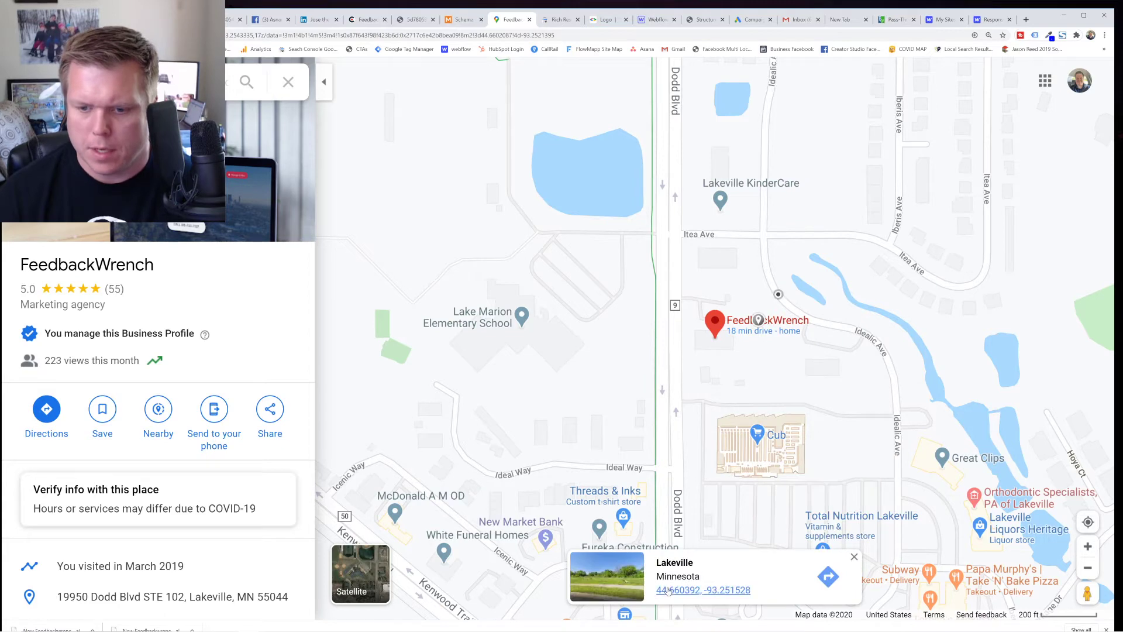
click(716, 339)
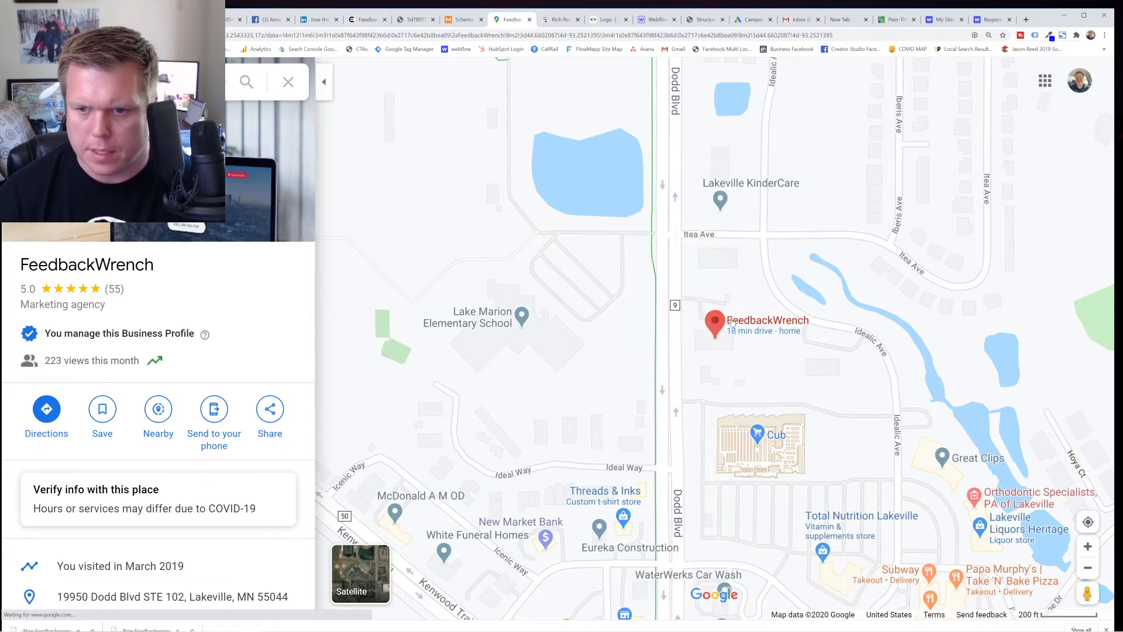
Get driving directions to FeedbackWrench and show the destination's coordinates, 44.660739, -93.240152
click(752, 328)
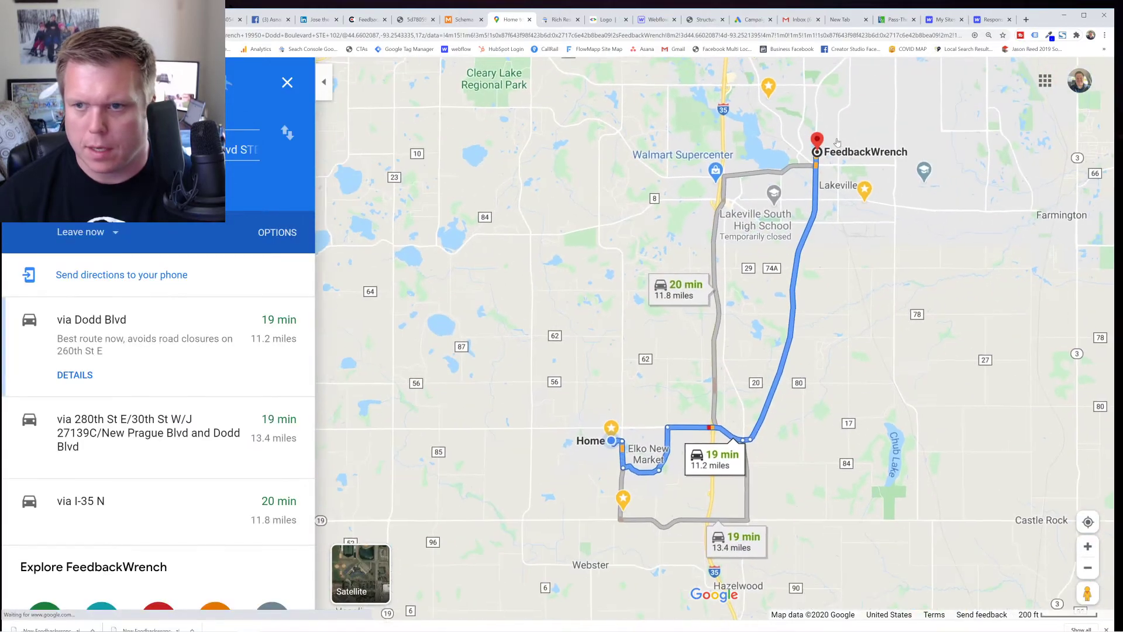
right_click(845, 153)
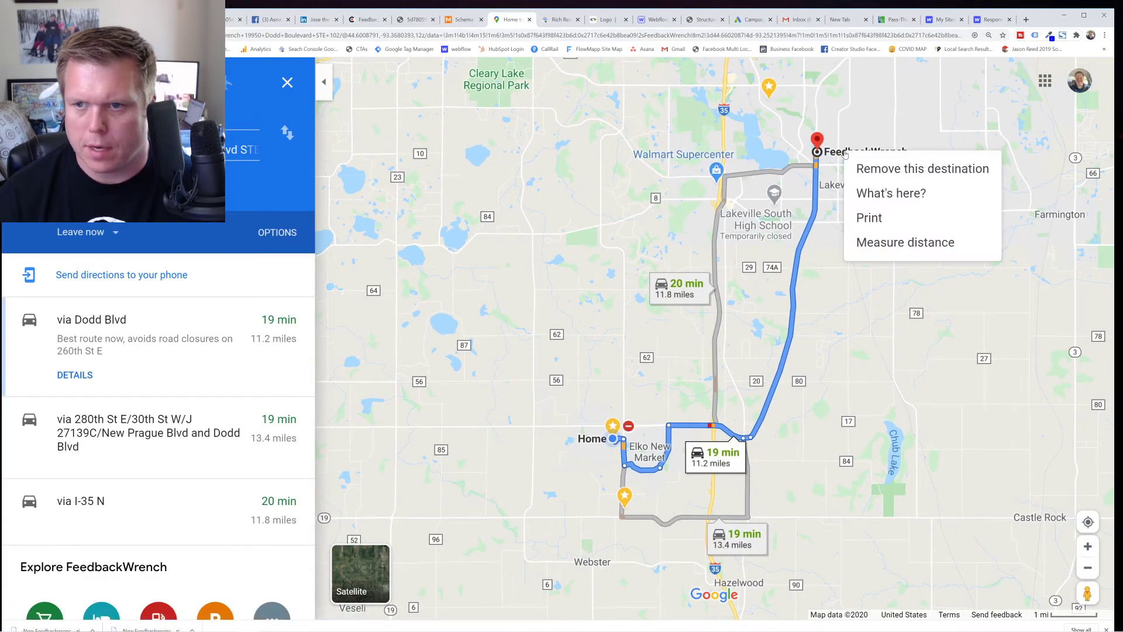
click(885, 193)
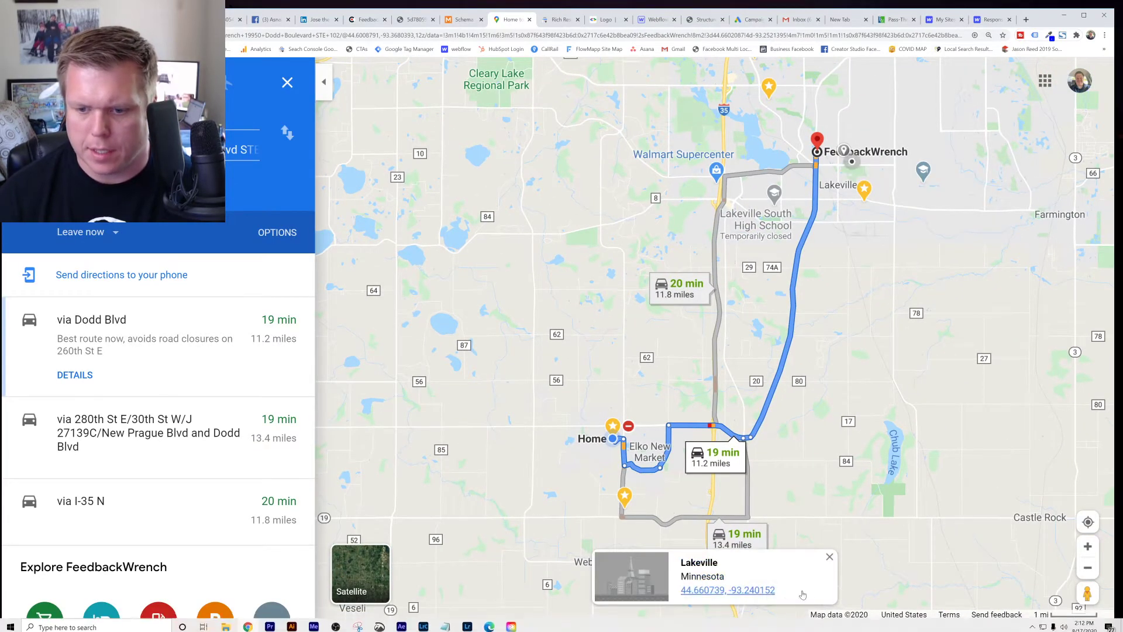
click(465, 20)
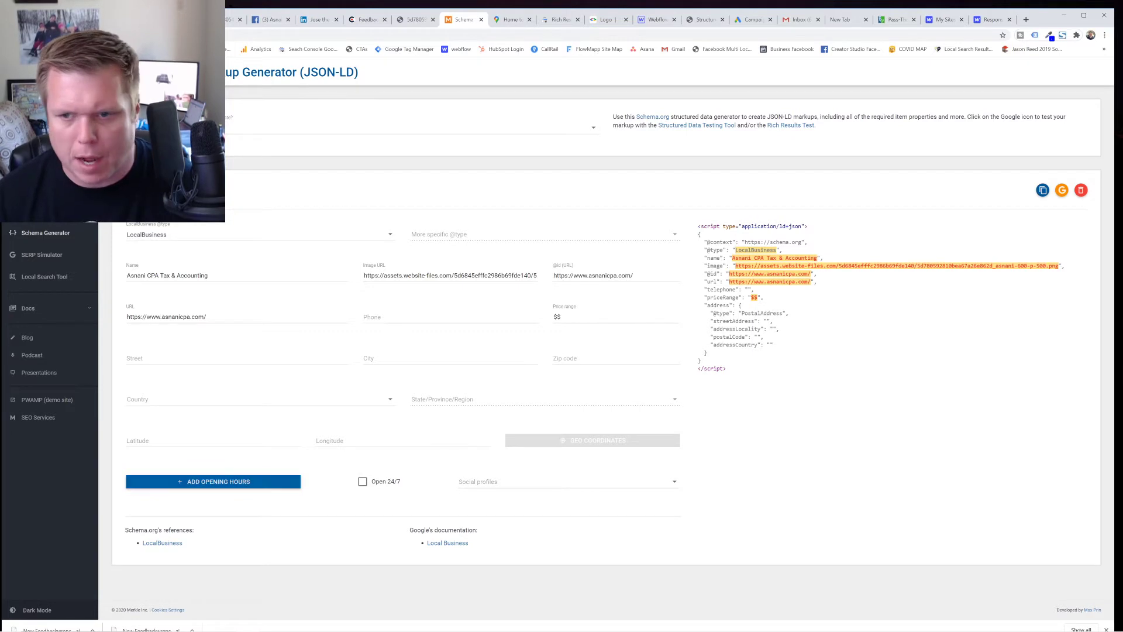
Select the complete generated JSON-LD script and bring up the Webflow site's pages list
drag(733, 377, 685, 222)
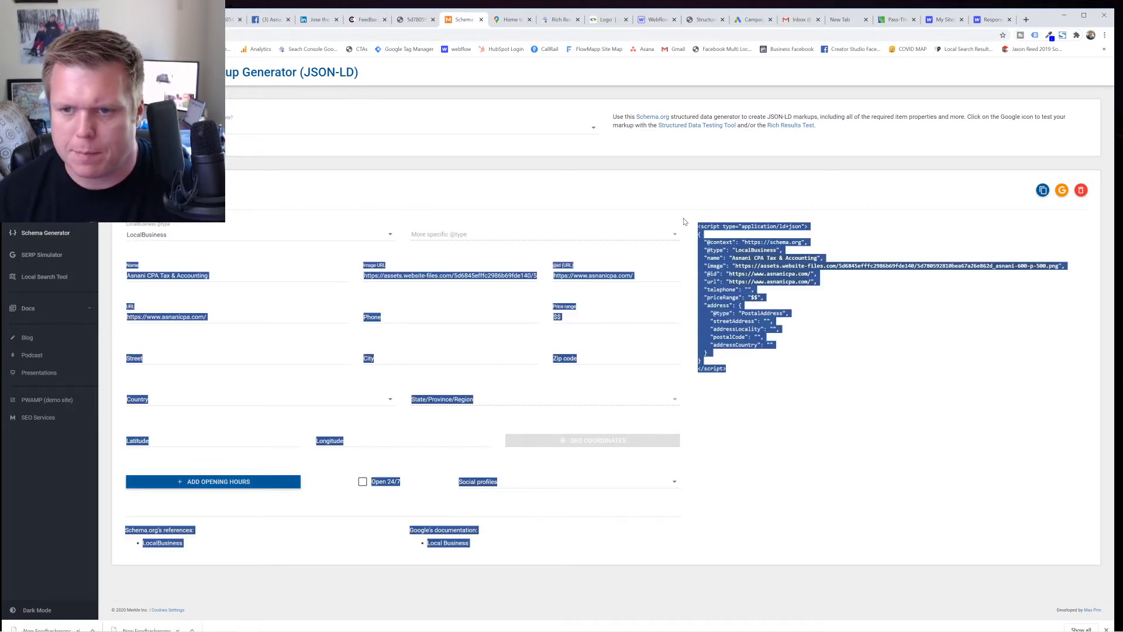
click(774, 345)
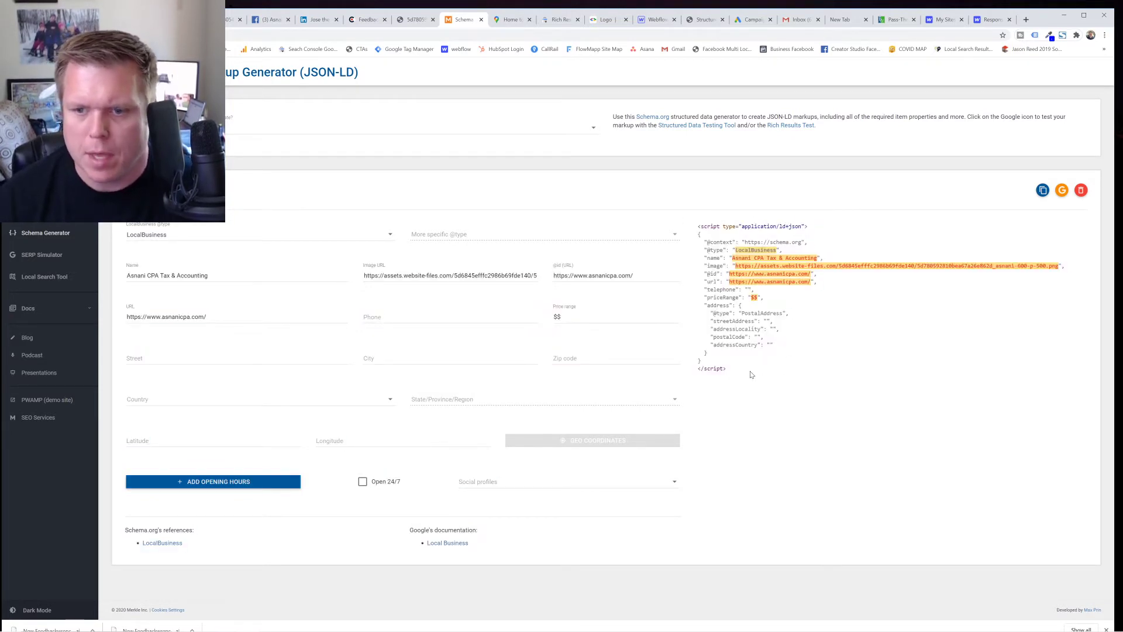
drag(751, 374, 694, 226)
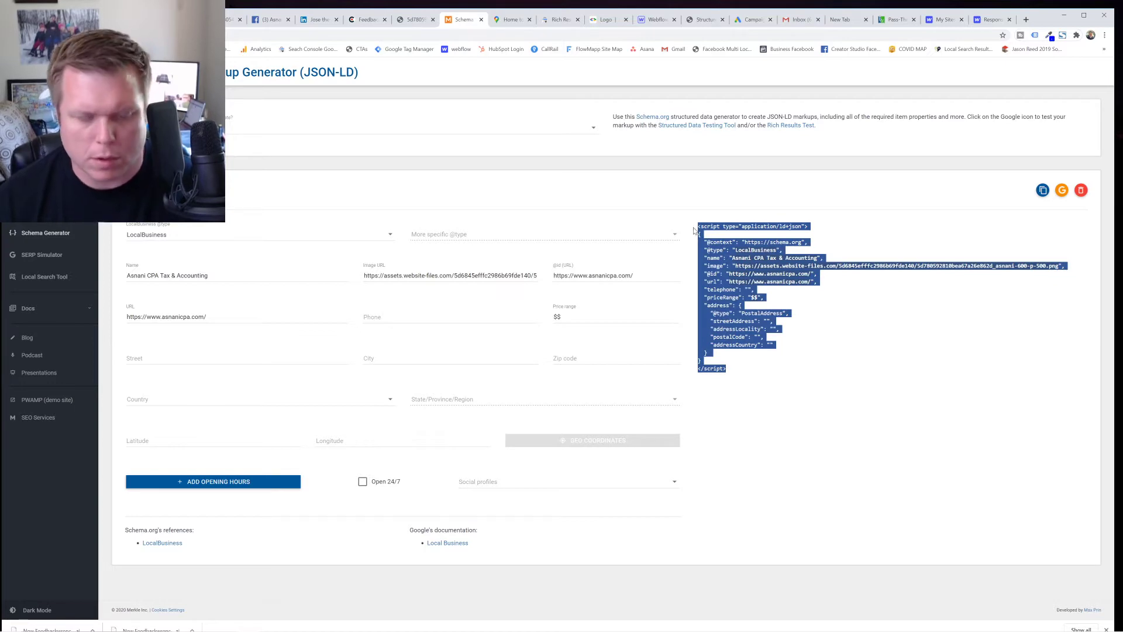
click(663, 24)
key(p)
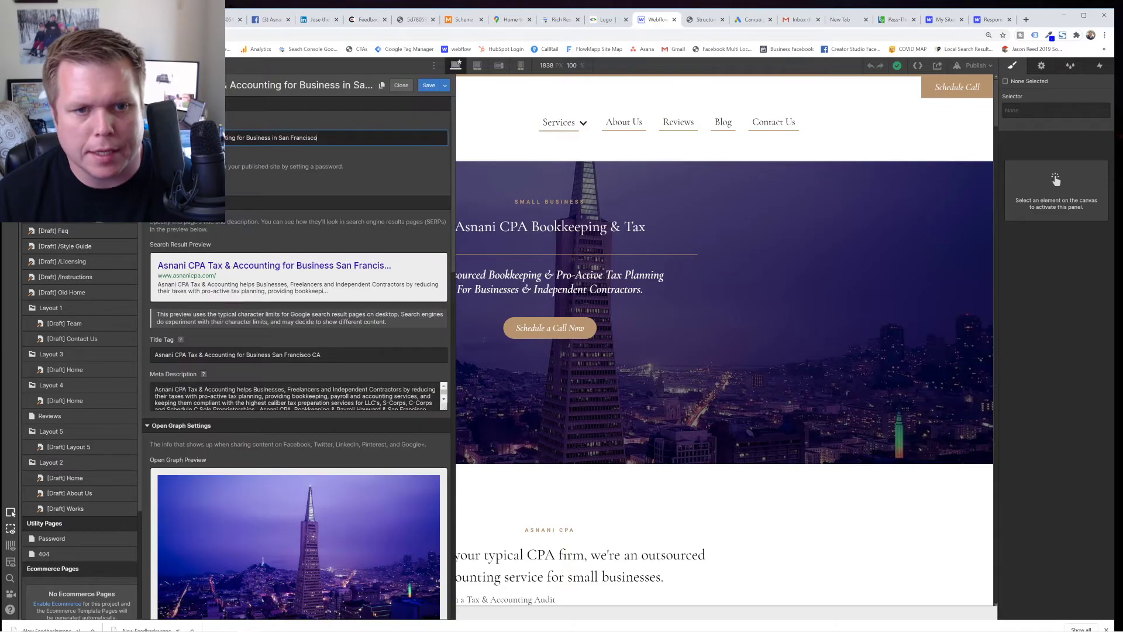
Check the homepage's AccountingService JSON-LD head code, then bring up Google's Logo structured-data documentation
scroll(289, 286, down, 15)
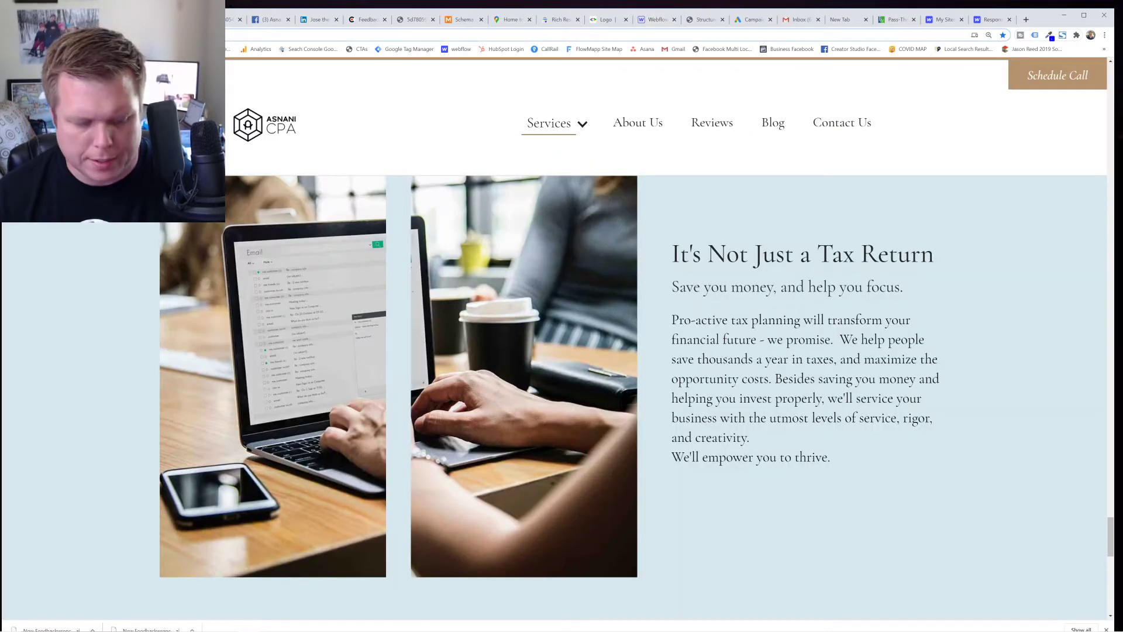
click(608, 21)
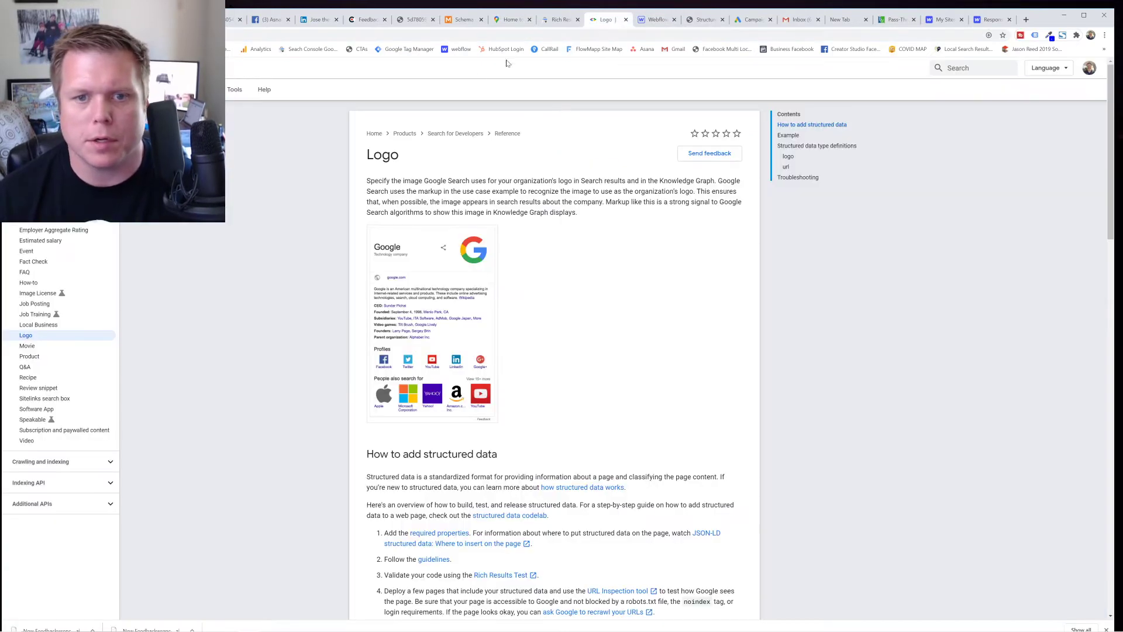
Confirm the Rich Results Test finds Local business and Logo items, and preview the smartphone result
click(559, 21)
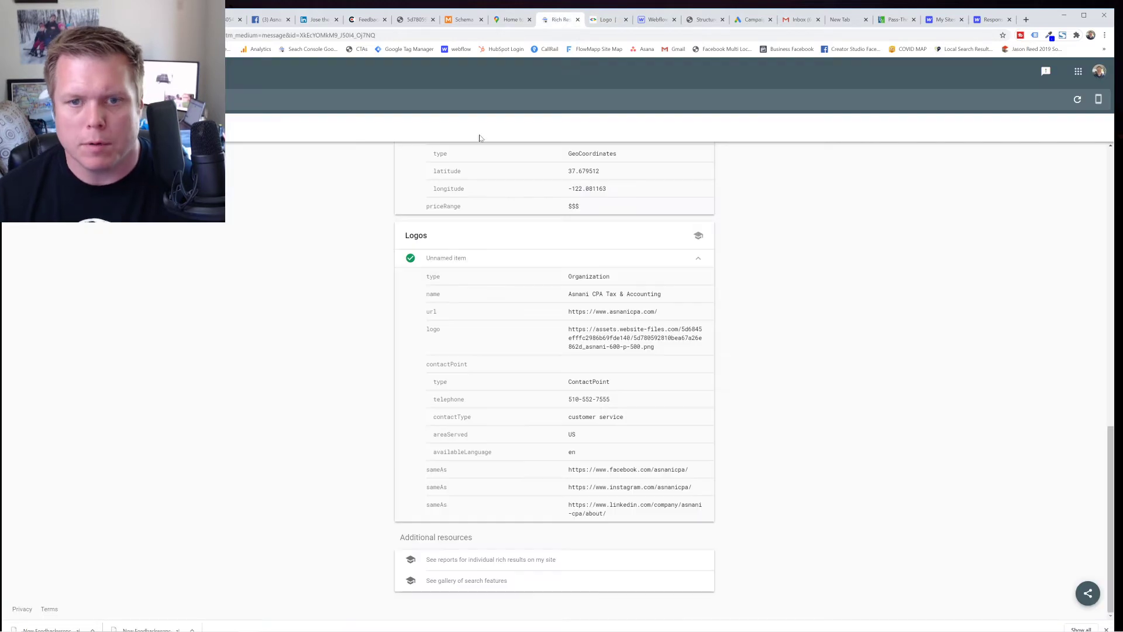
scroll(459, 236, up, 10)
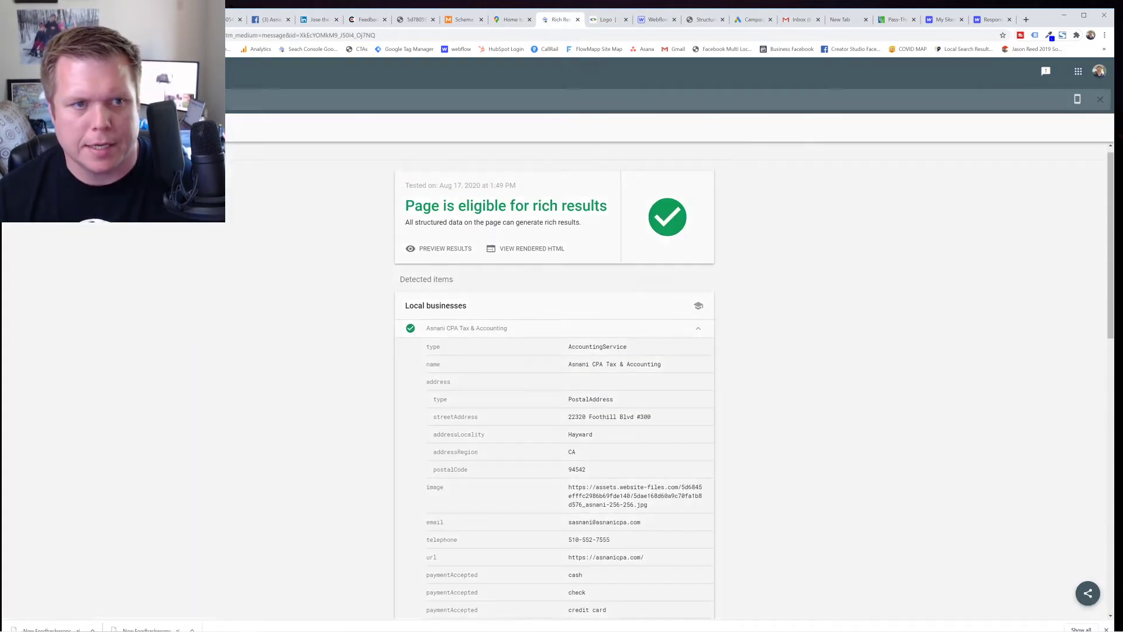
click(1077, 99)
click(315, 314)
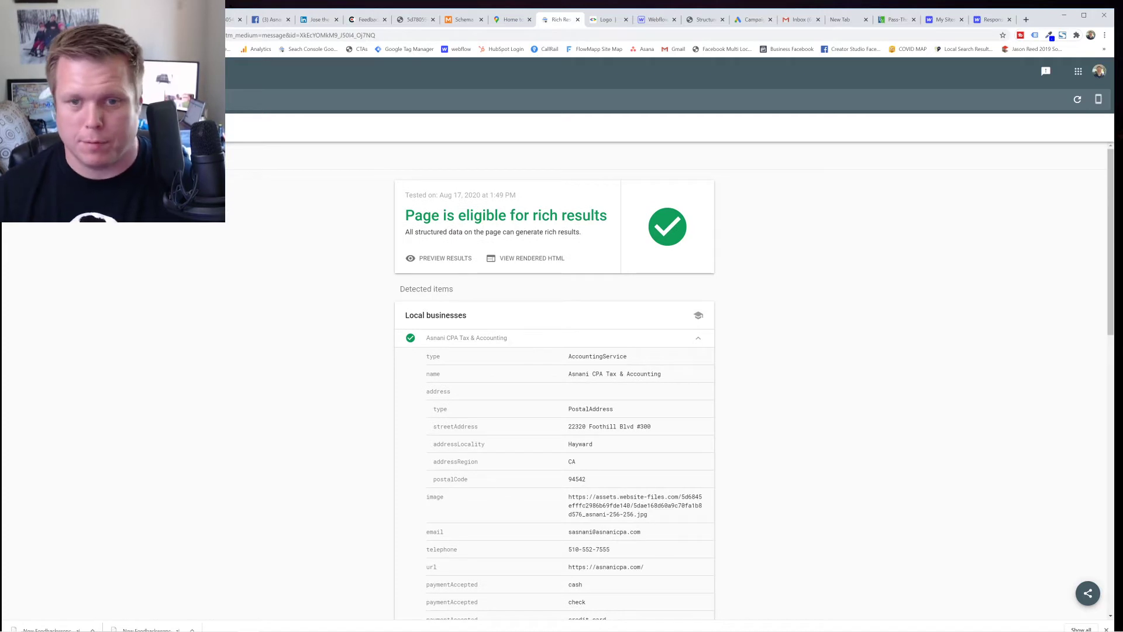
click(446, 258)
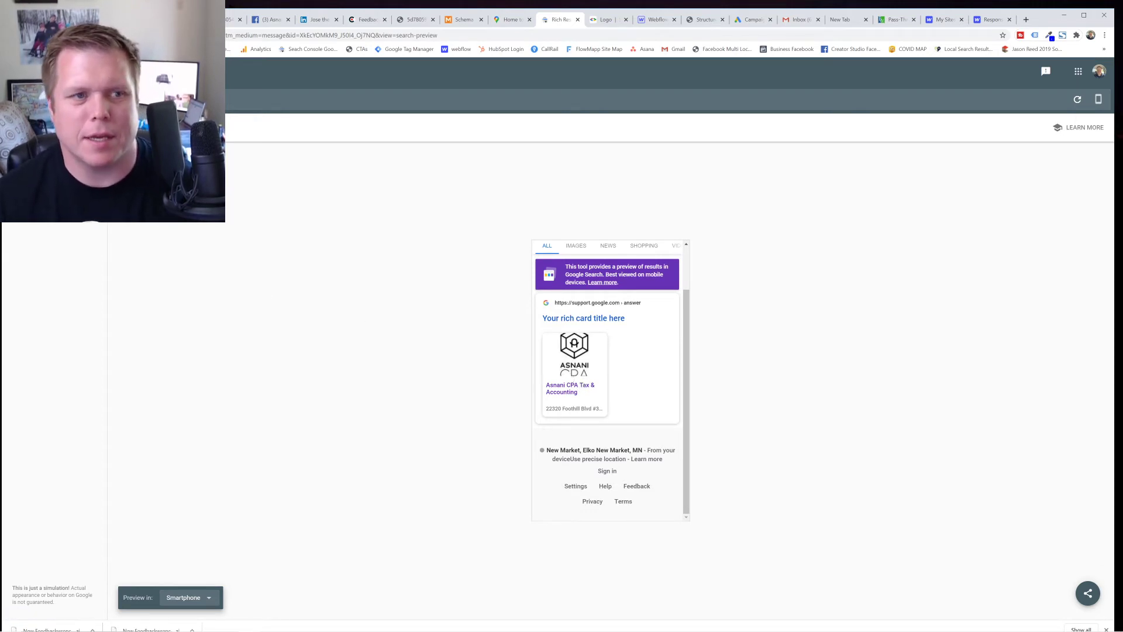
click(10, 35)
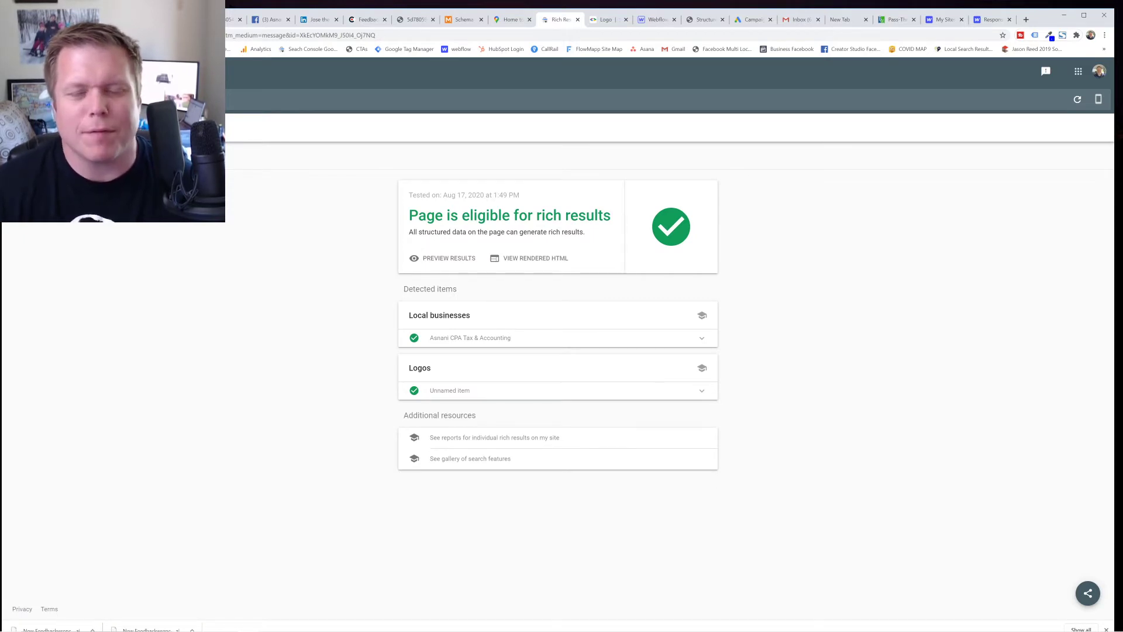
click(459, 20)
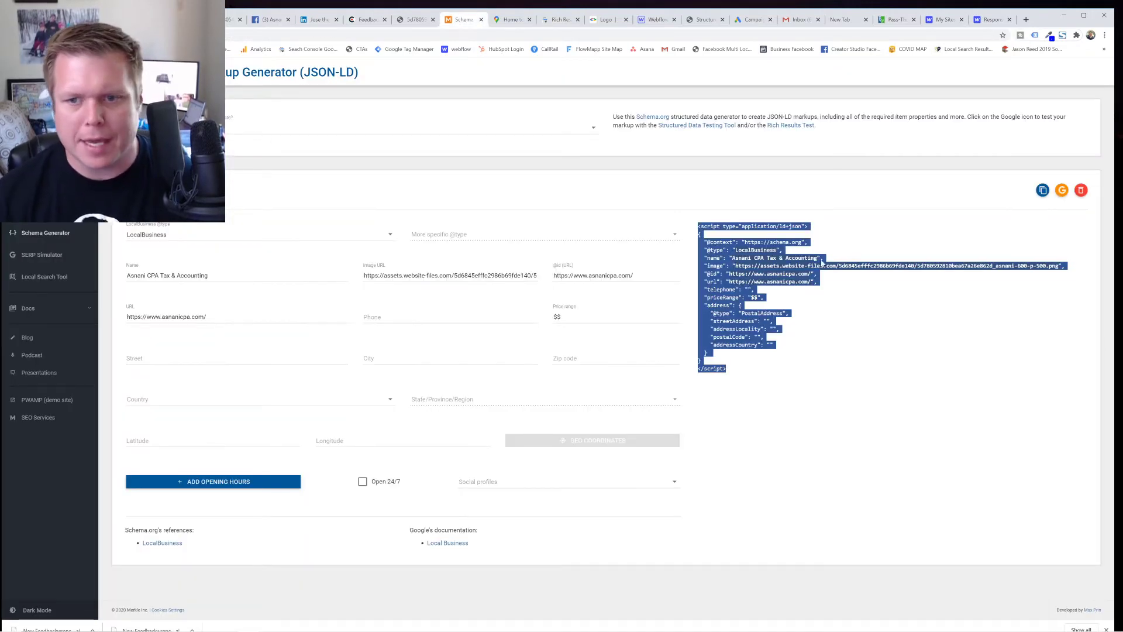
click(758, 274)
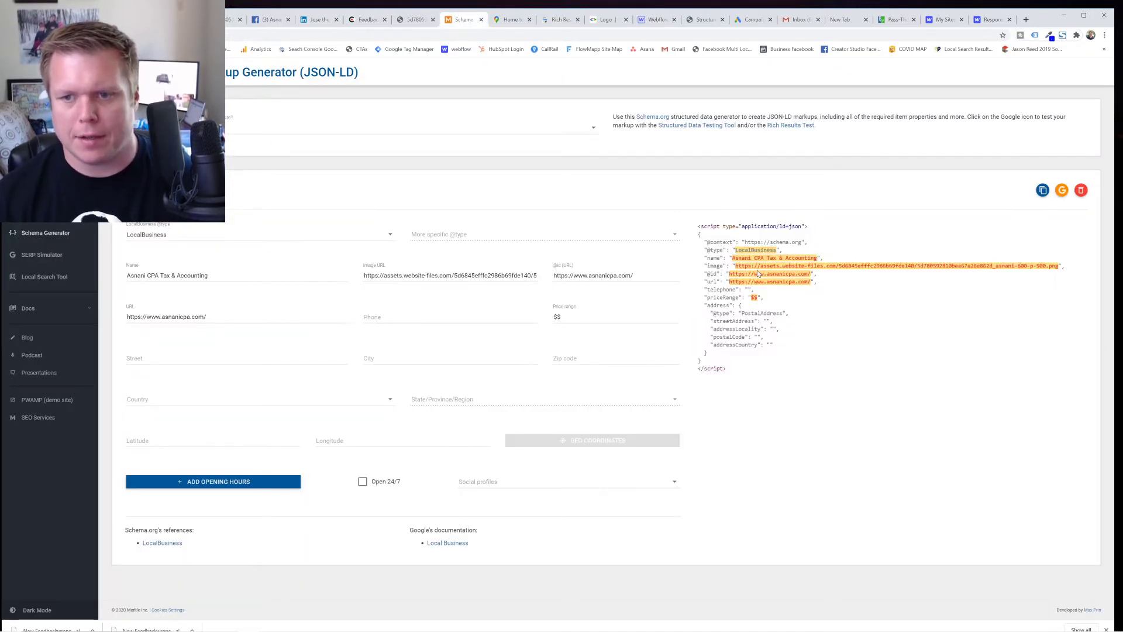
click(296, 136)
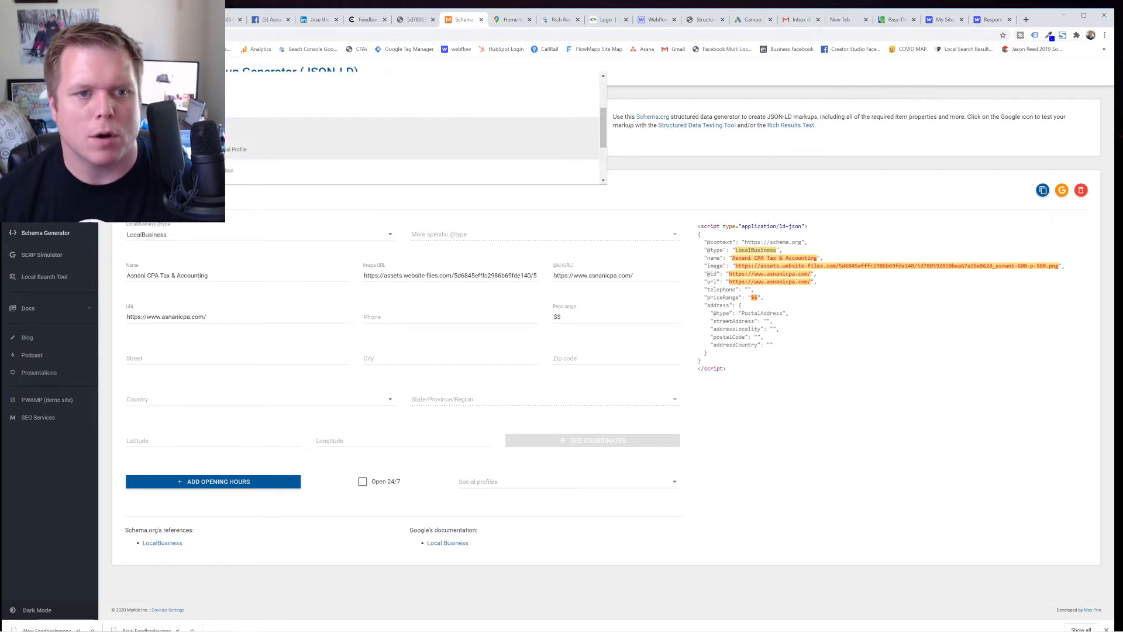
click(205, 143)
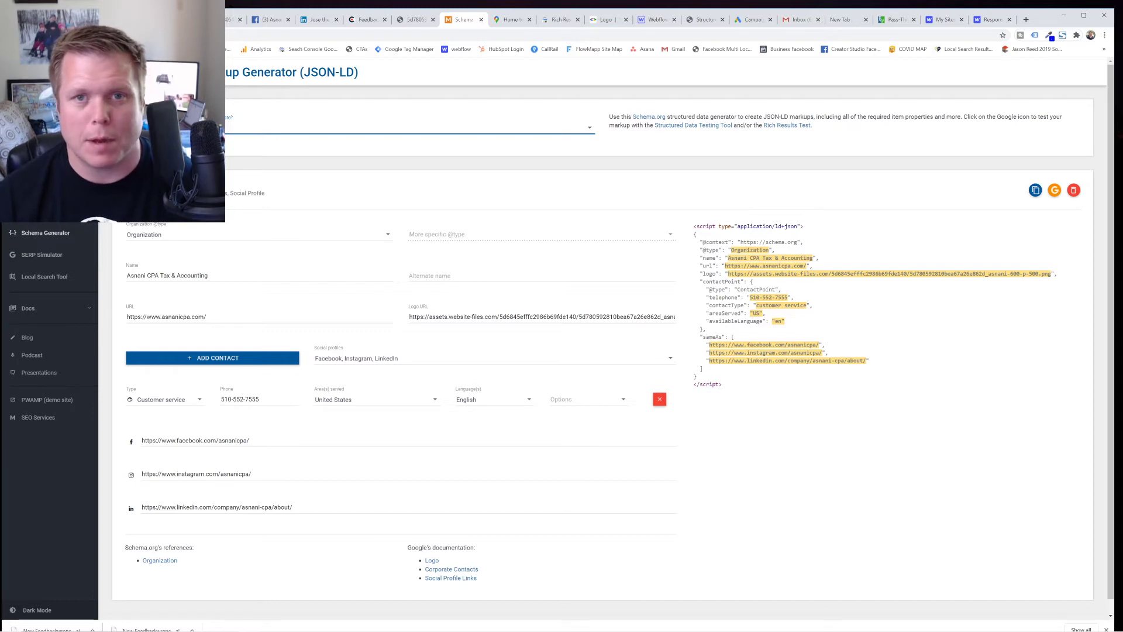
key(ctrl+Tab)
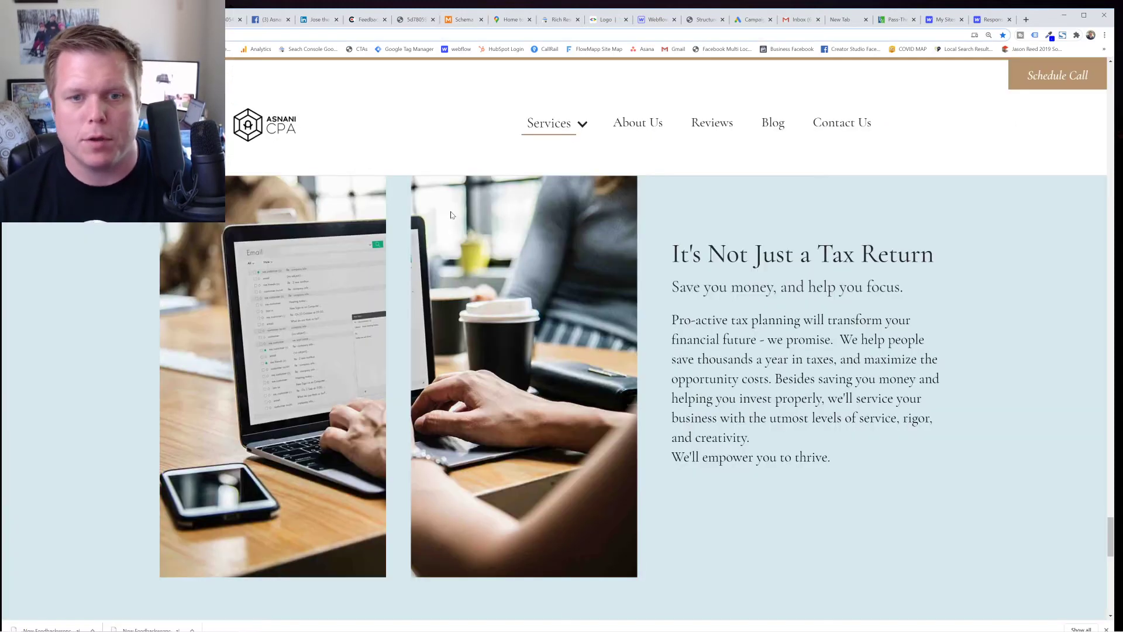
scroll(488, 208, down, 15)
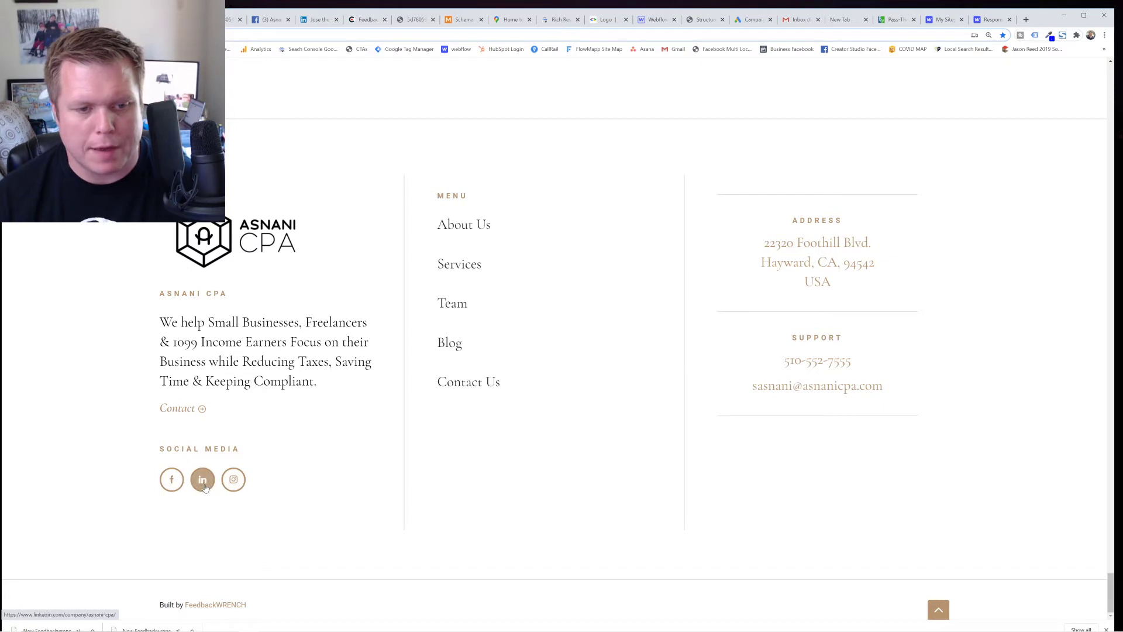
Review the Facebook, LinkedIn and Instagram pages, then open the footer address in Google Maps
middle_click(172, 480)
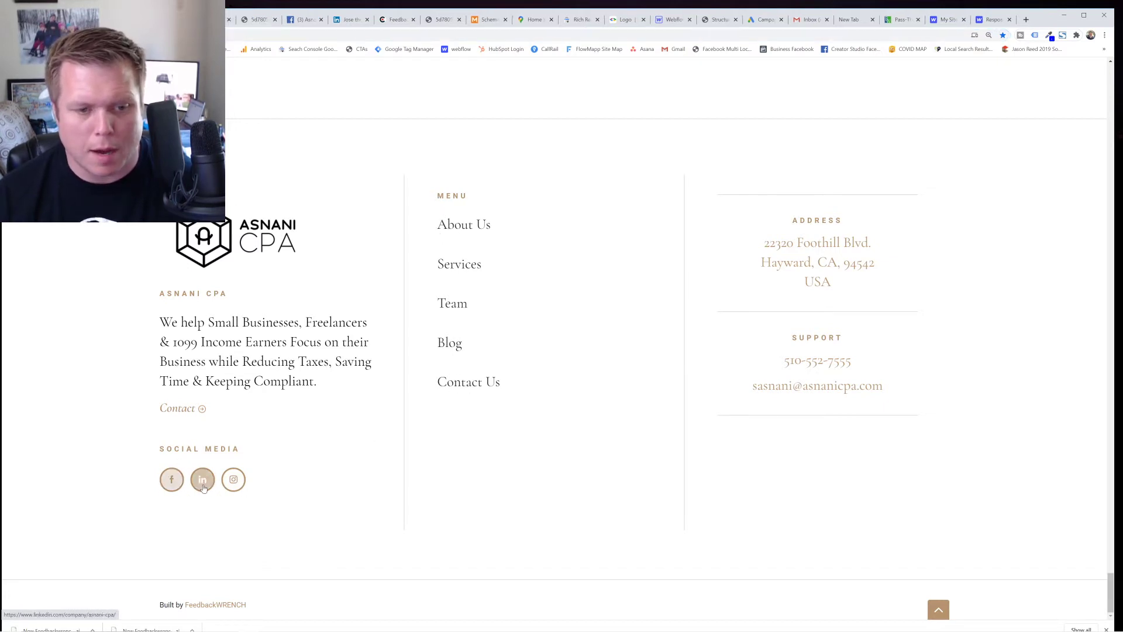
middle_click(233, 480)
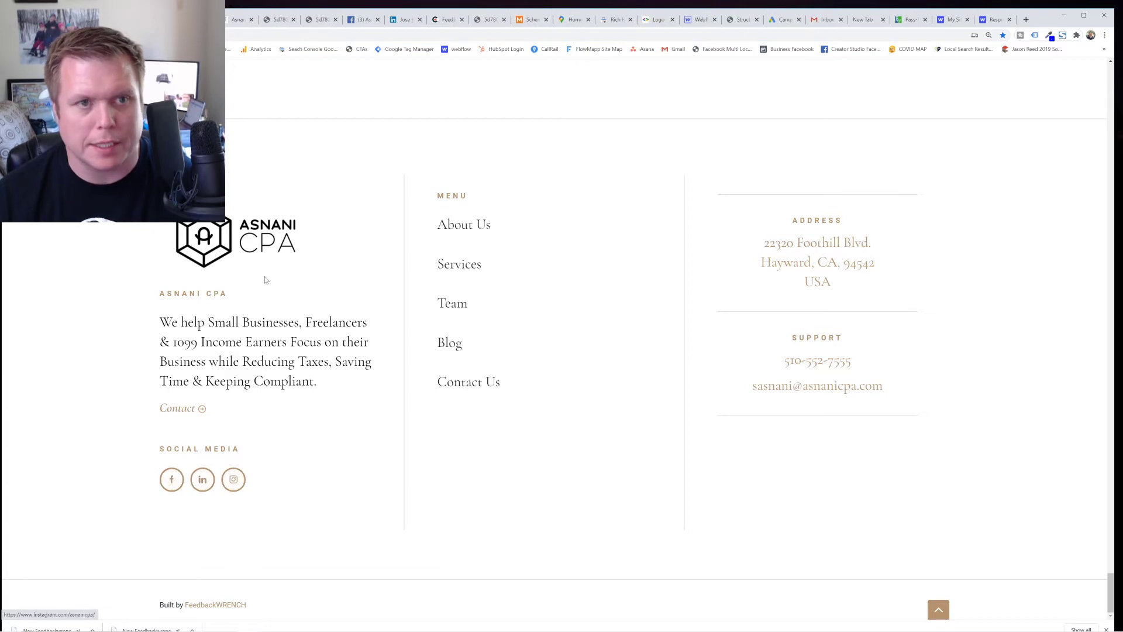
key(ctrl+Tab)
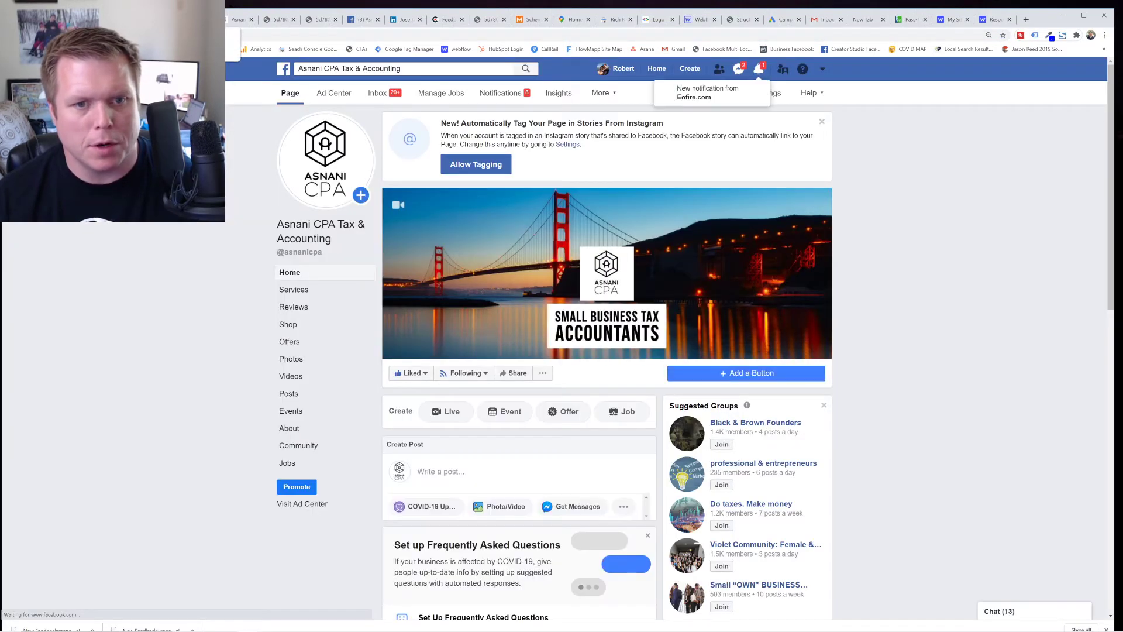
key(ctrl+Tab)
key(ctrl+Tab)
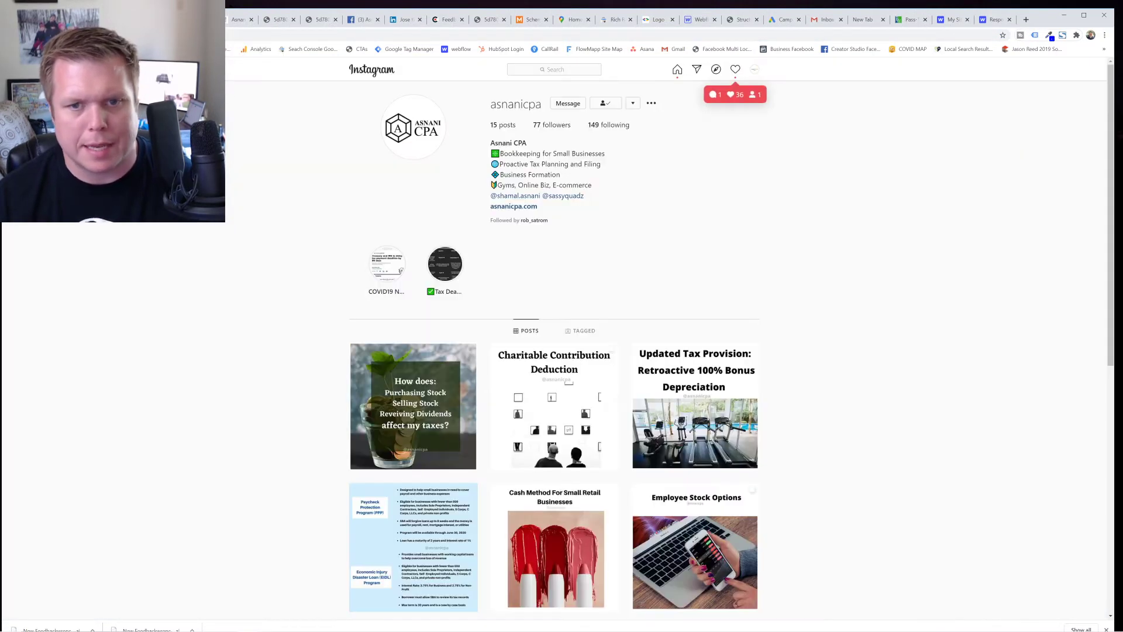
key(ctrl+shift+Tab)
key(ctrl+shift+Tab)
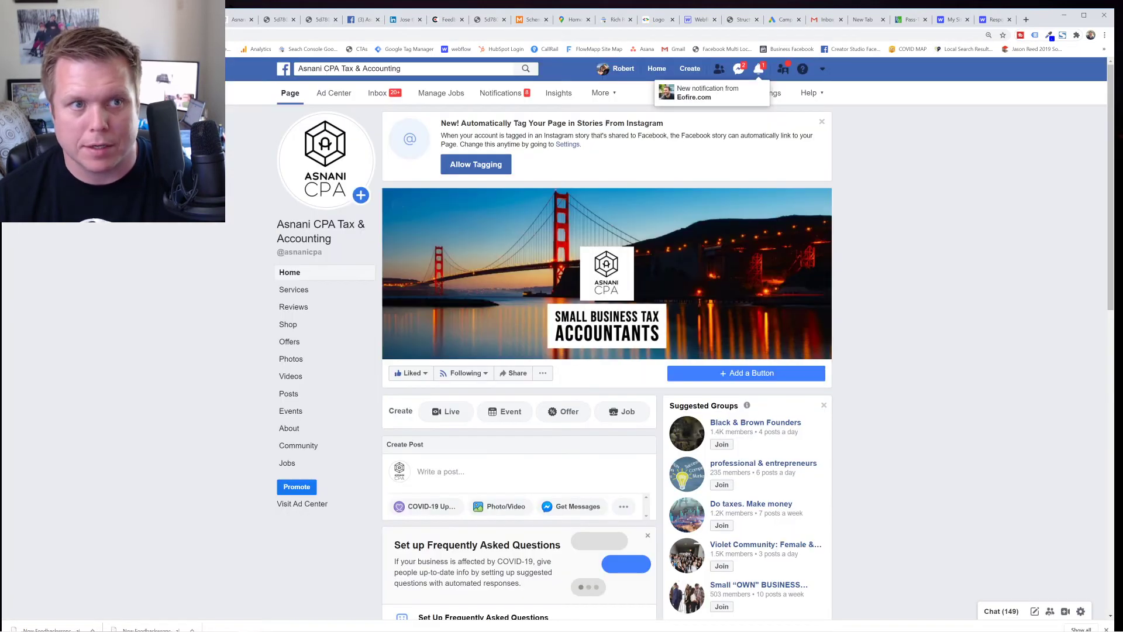
key(ctrl+shift+Tab)
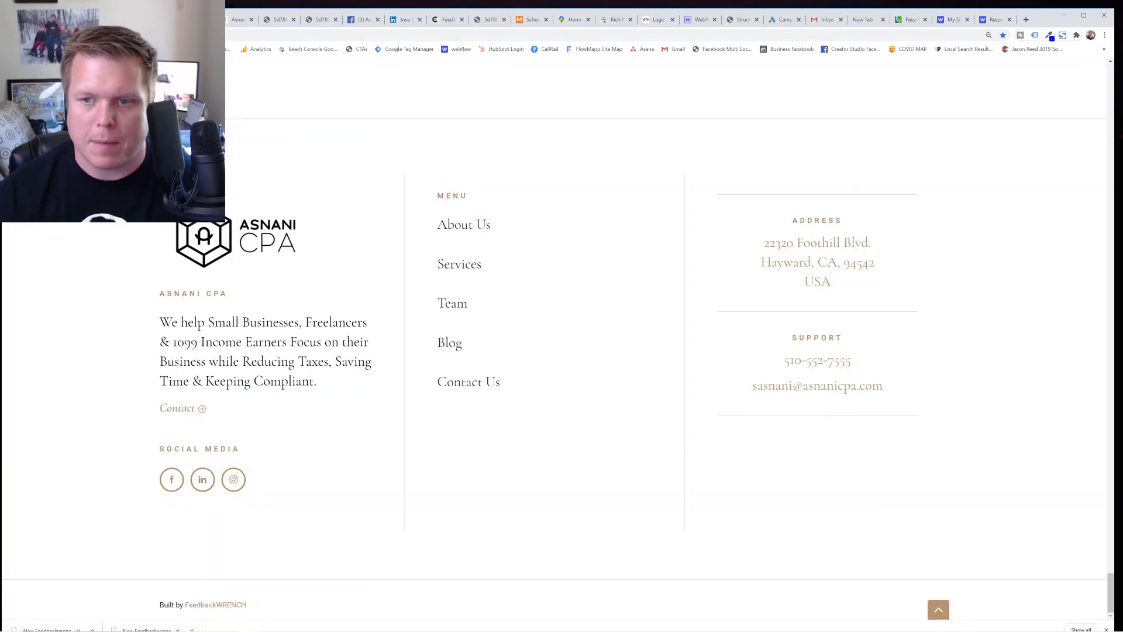
click(825, 262)
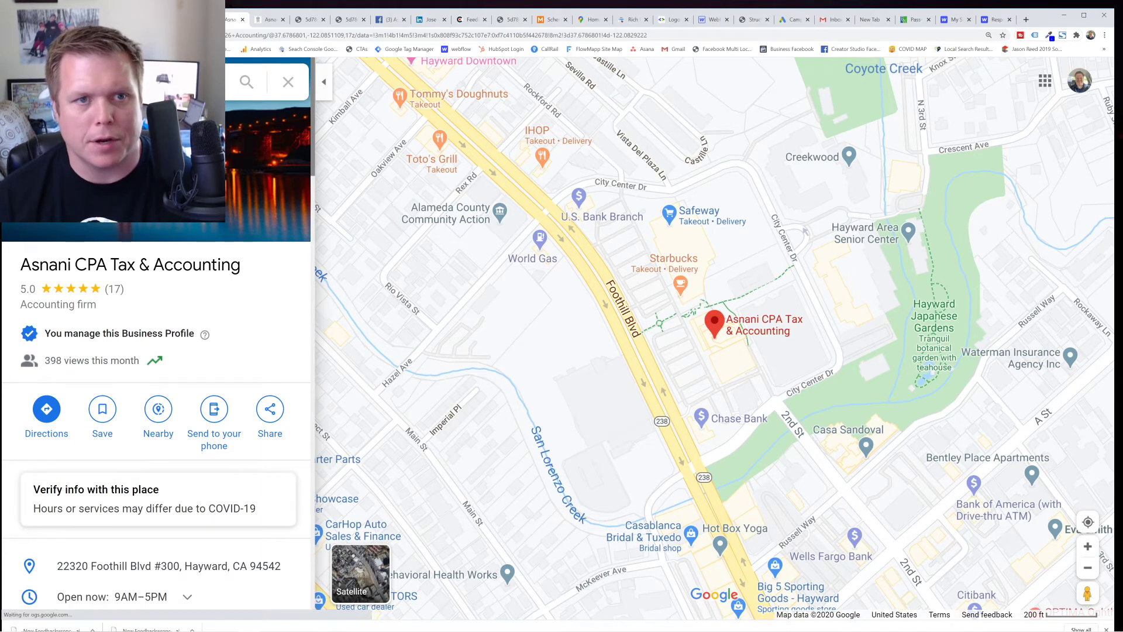
Load google.com and open Google My Business from the apps grid
click(351, 20)
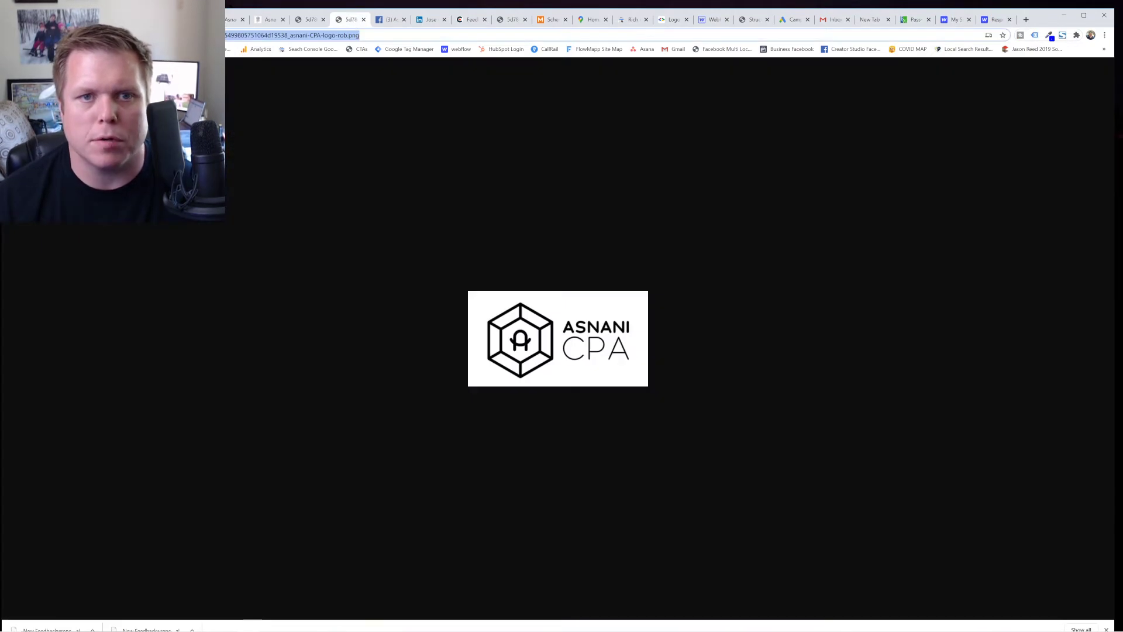
text(google.com)
key(Return)
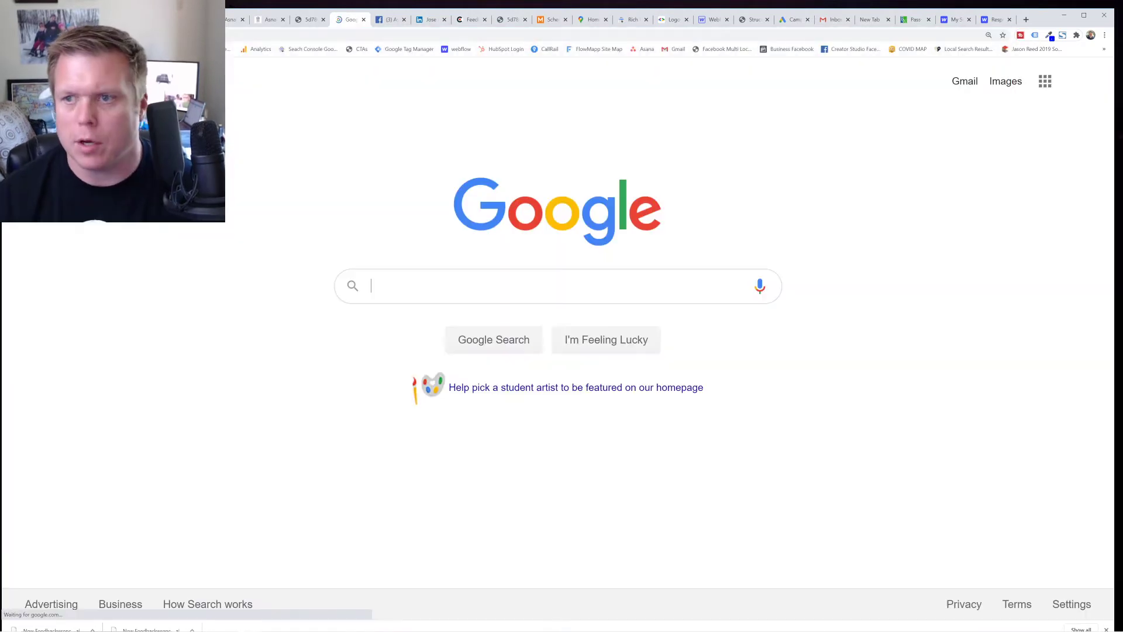
click(1044, 81)
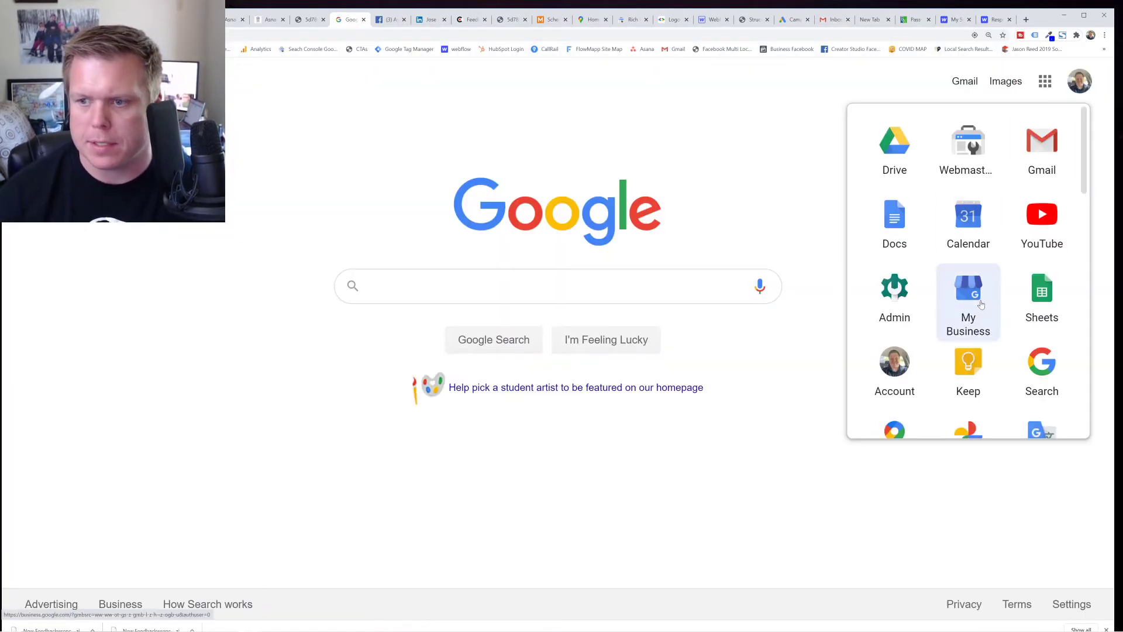
click(970, 306)
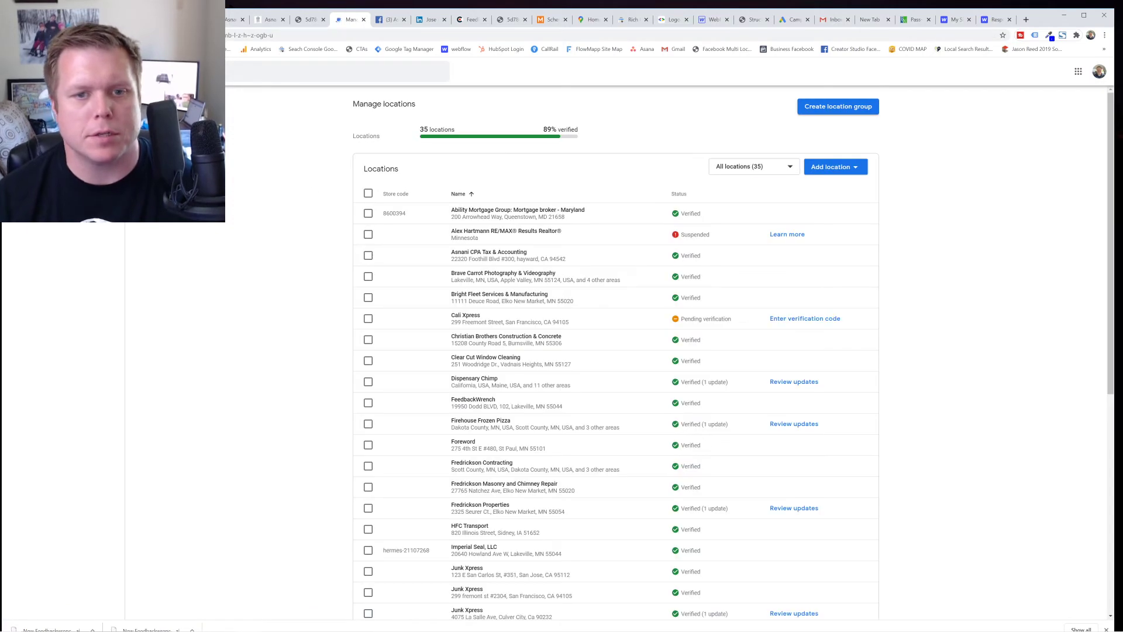
Find FeedbackWrench in Manage locations and review its dashboard stats and reviews
scroll(539, 246, down, 1)
scroll(537, 281, up, 1)
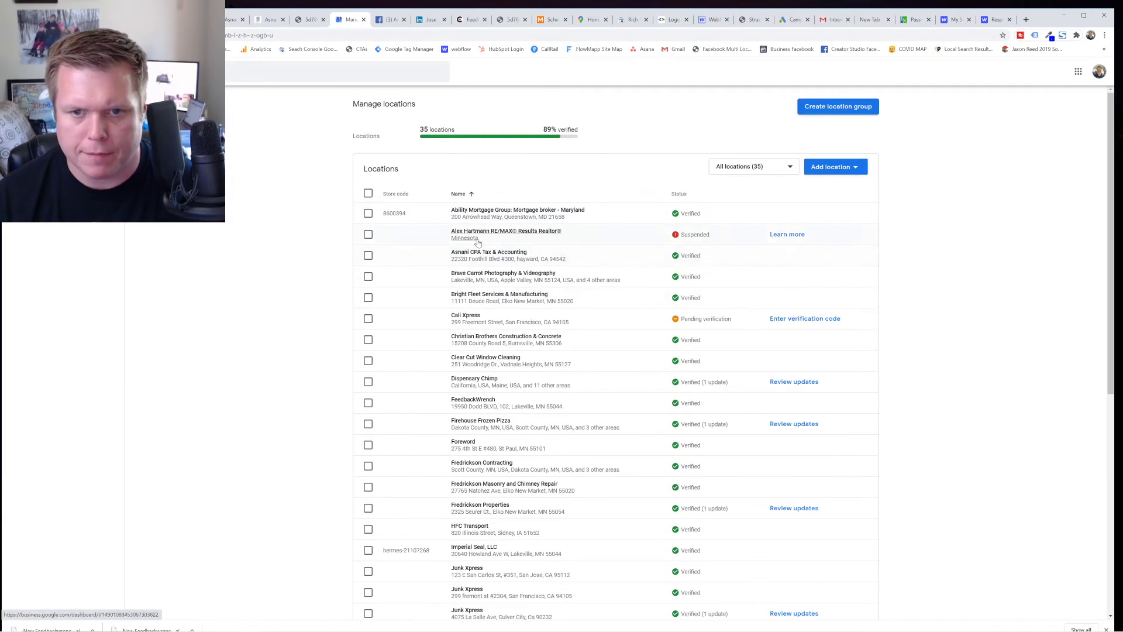
scroll(536, 328, down, 2)
scroll(537, 347, down, 1)
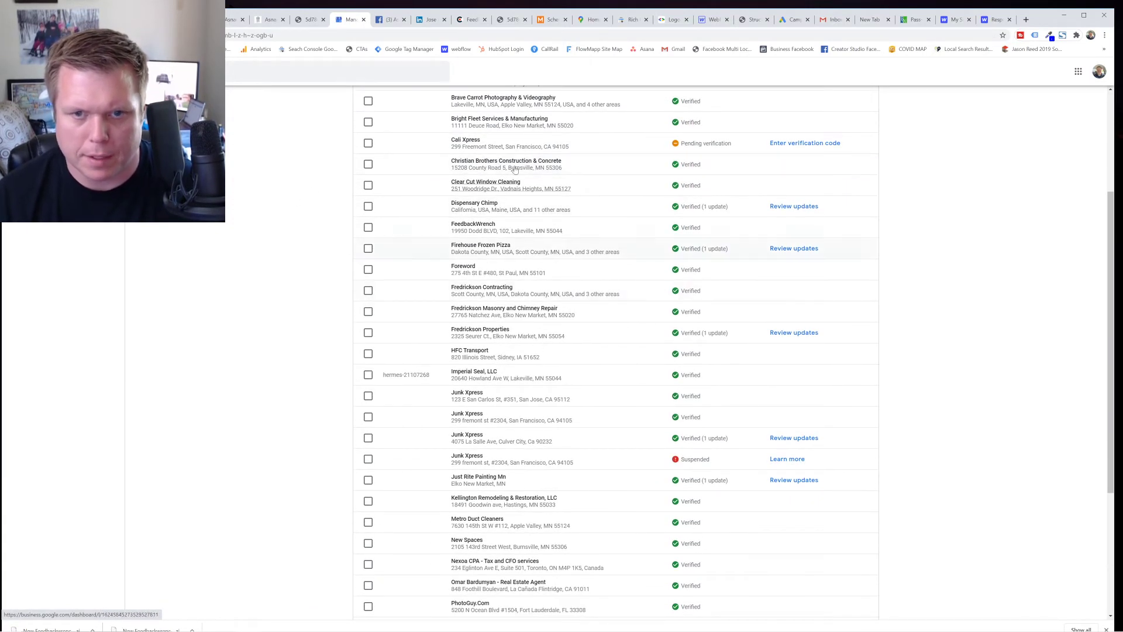
scroll(517, 274, down, 2)
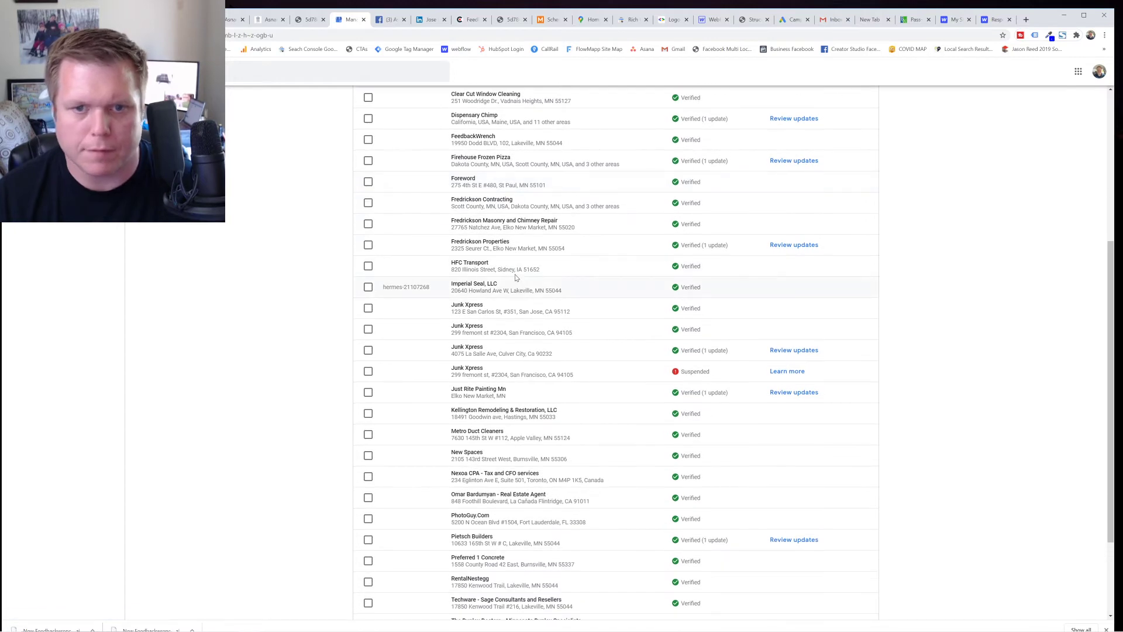
scroll(516, 277, down, 1)
scroll(497, 234, up, 2)
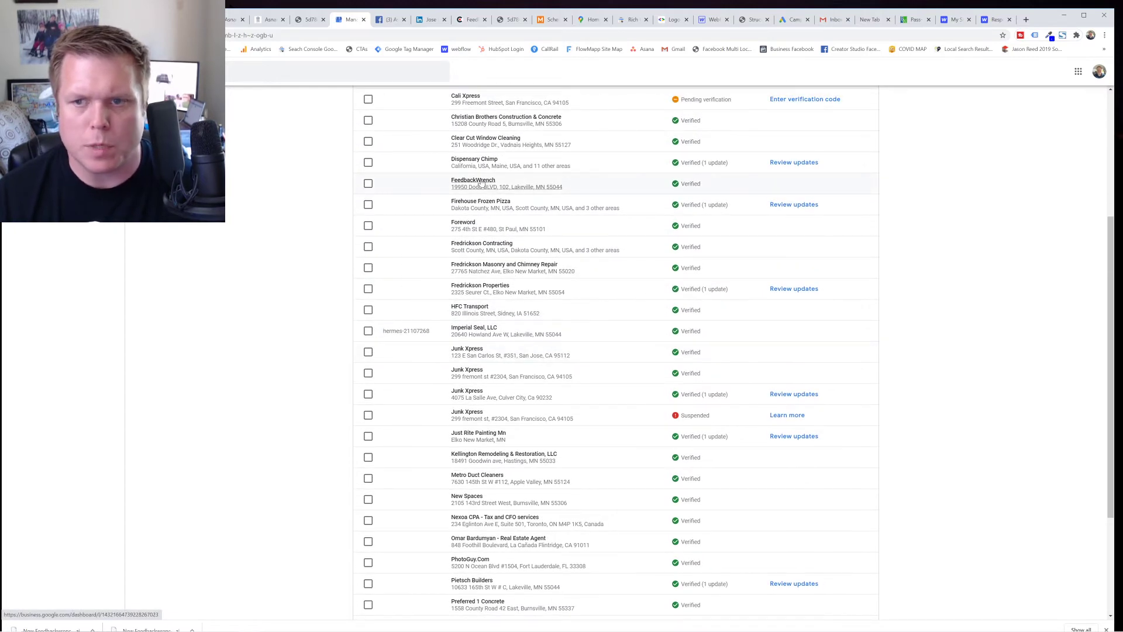
click(481, 184)
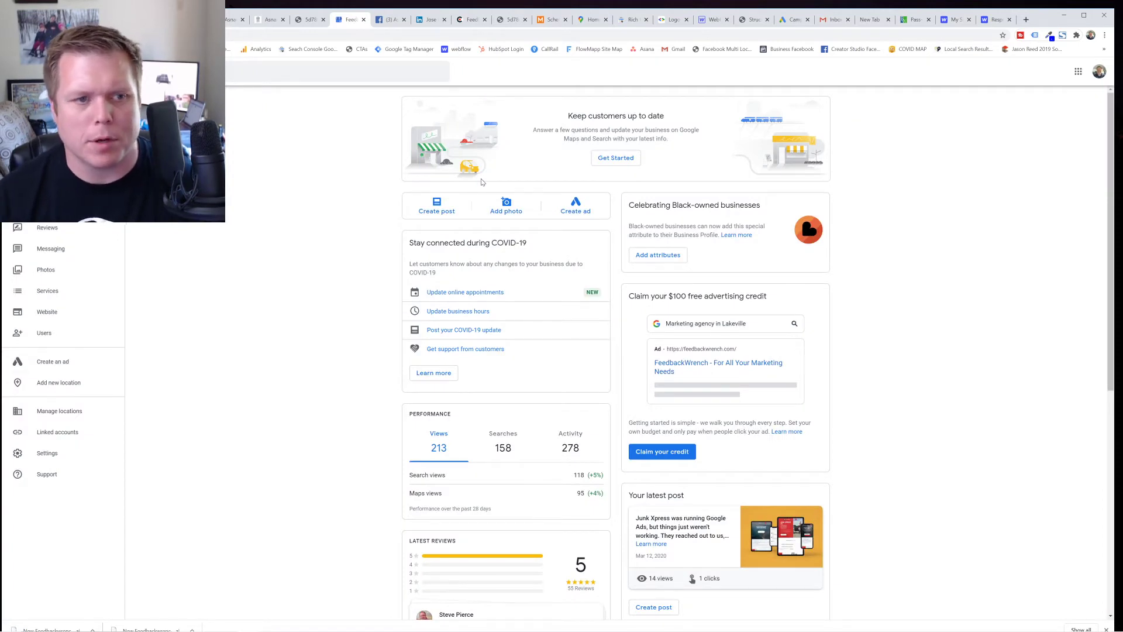
scroll(355, 249, down, 3)
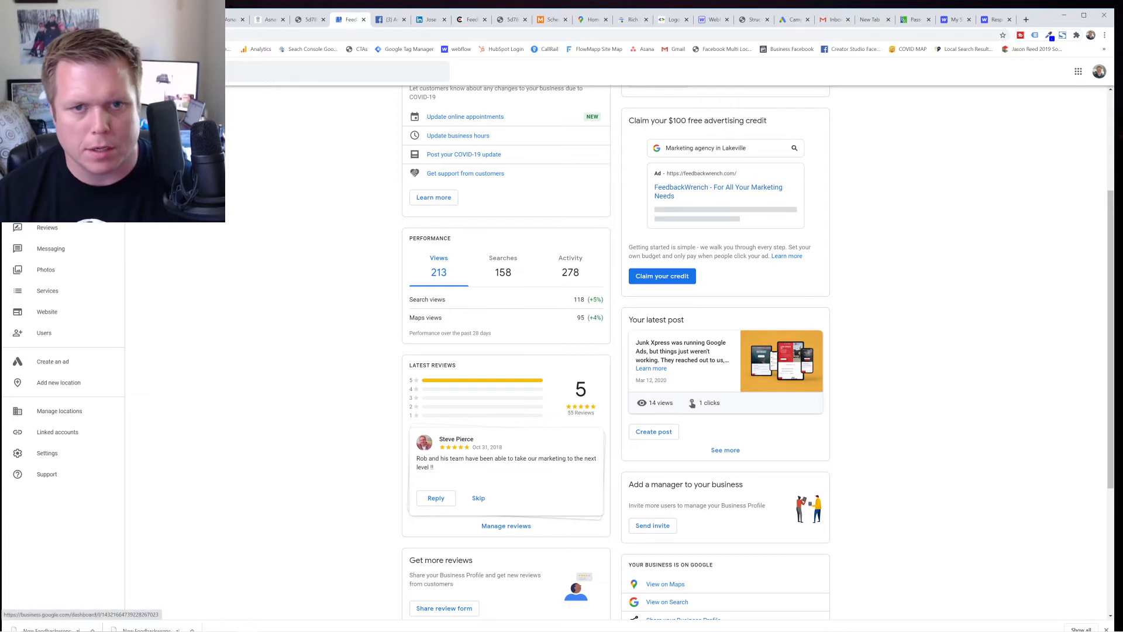
scroll(853, 410, down, 3)
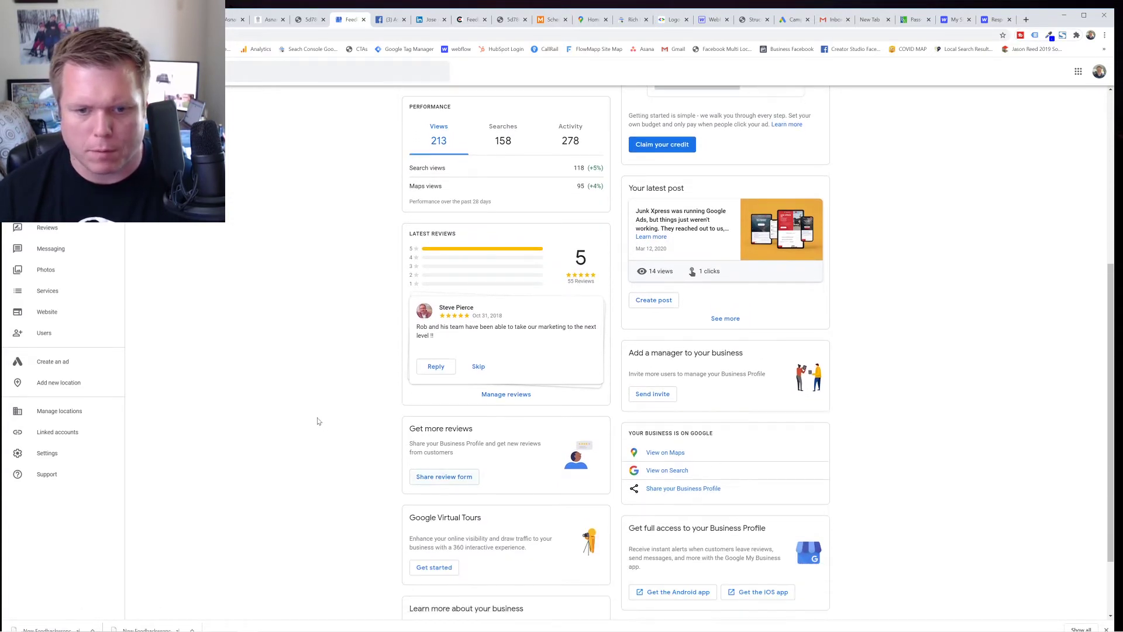
scroll(317, 421, down, 2)
click(444, 389)
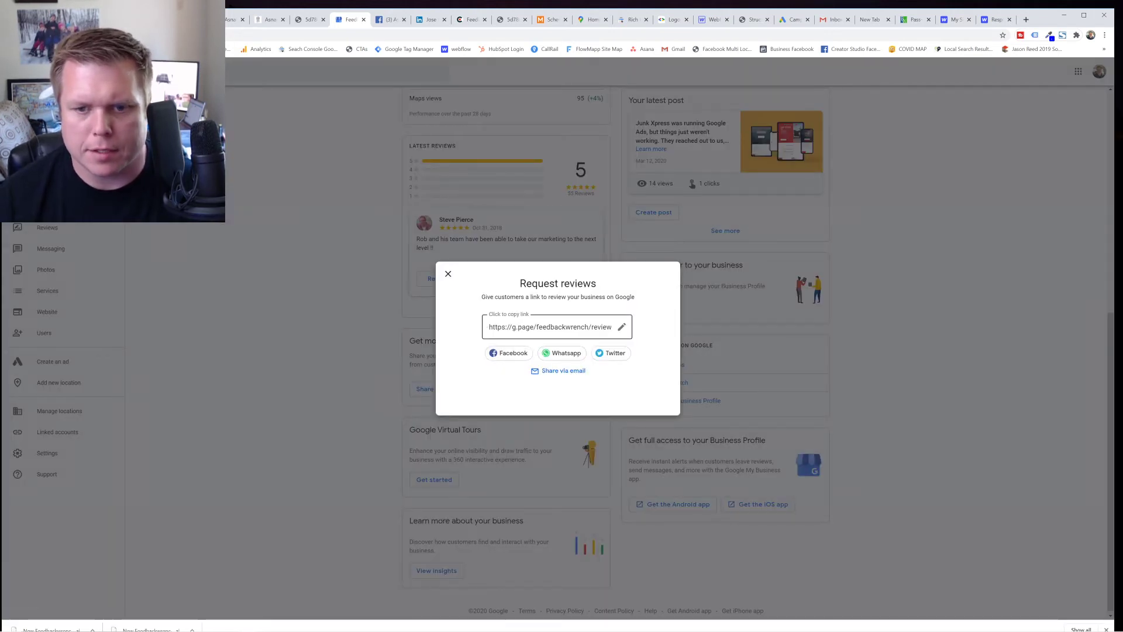
click(550, 326)
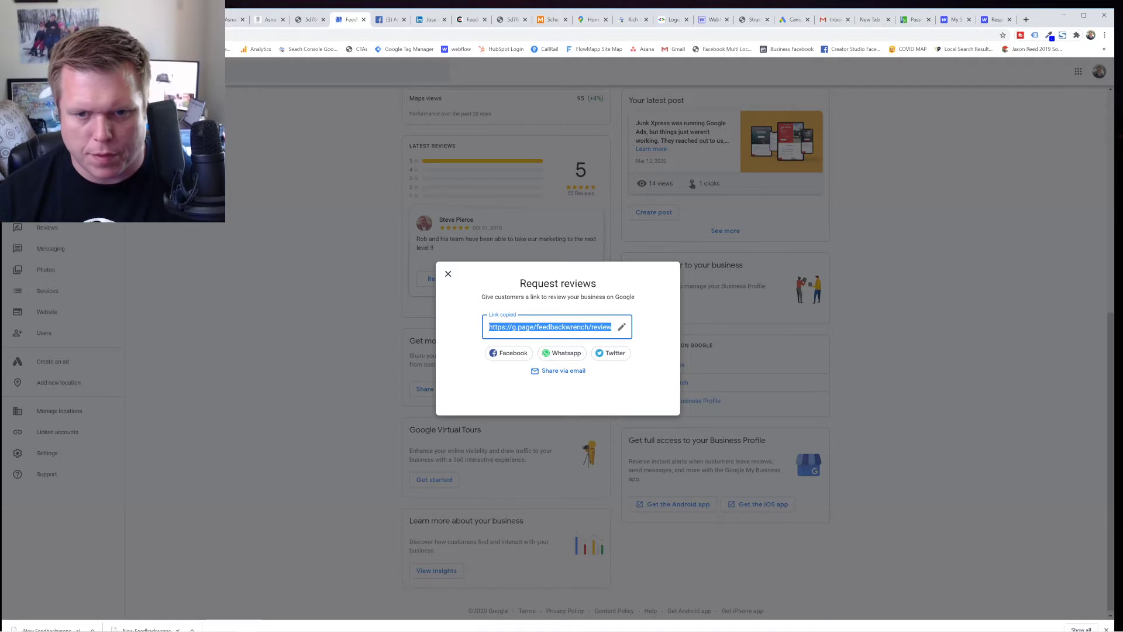
click(447, 629)
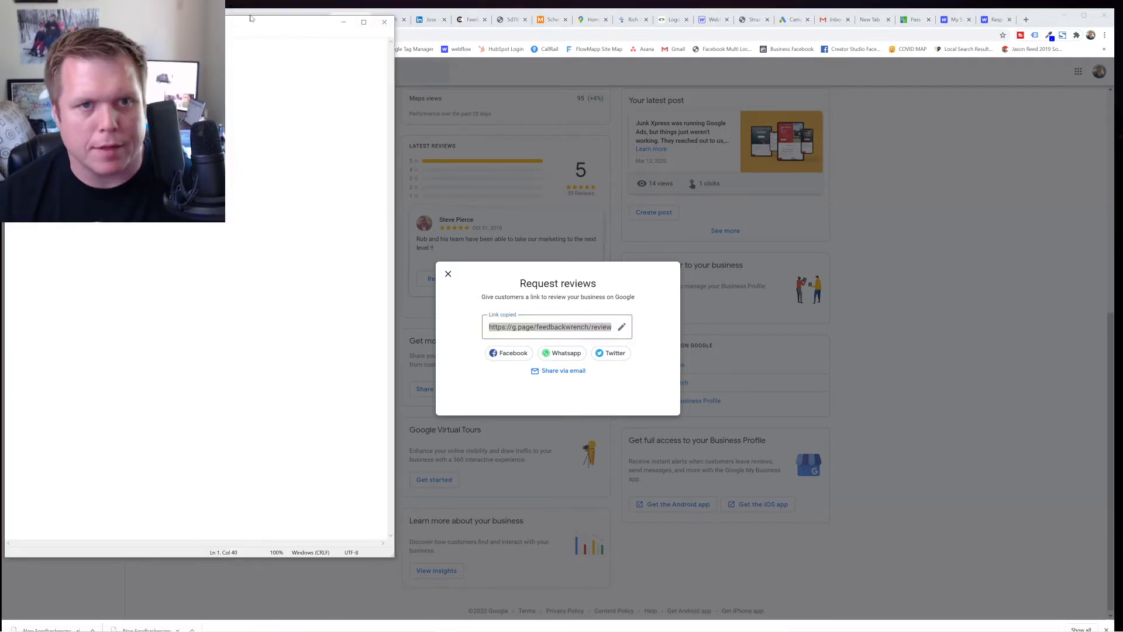
drag(250, 19, 617, 111)
key(ctrl+plus)
key(ctrl+plus)
key(ctrl+plus)
key(ctrl+plus)
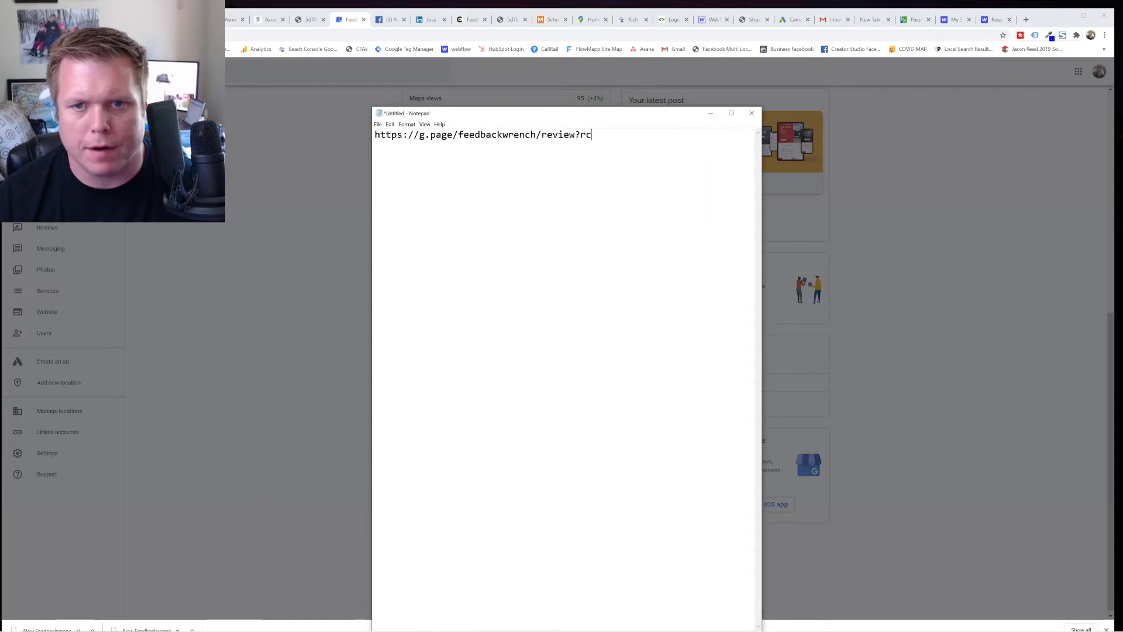
key(ctrl+plus)
Select the whole review link and paste it into a new Chrome tab
drag(550, 135, 375, 135)
click(375, 136)
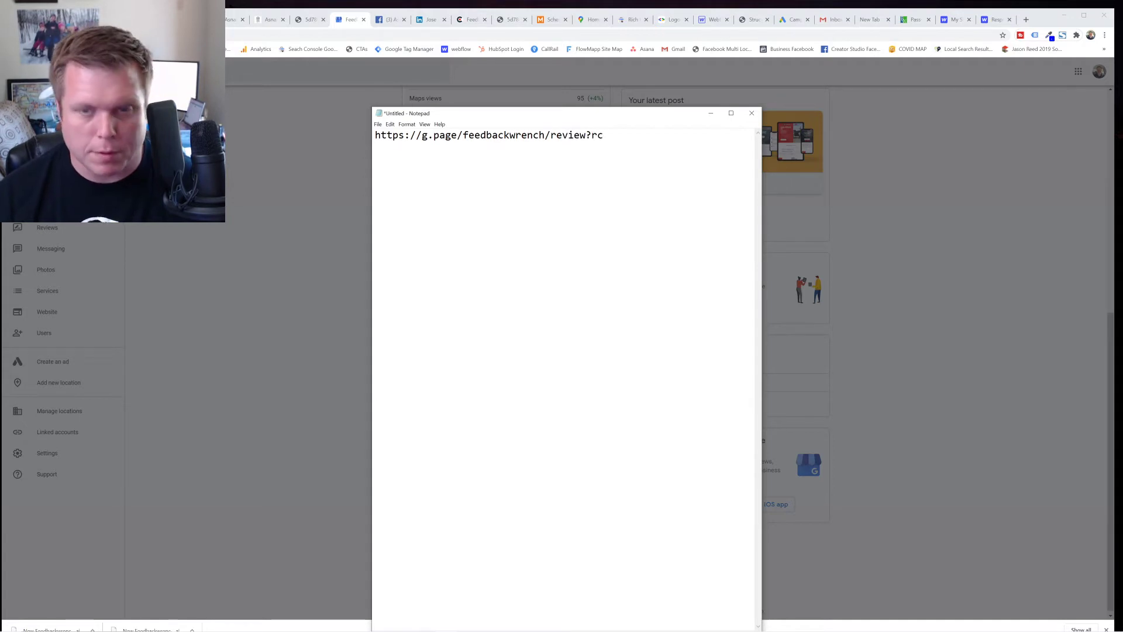
drag(592, 135, 375, 135)
click(603, 135)
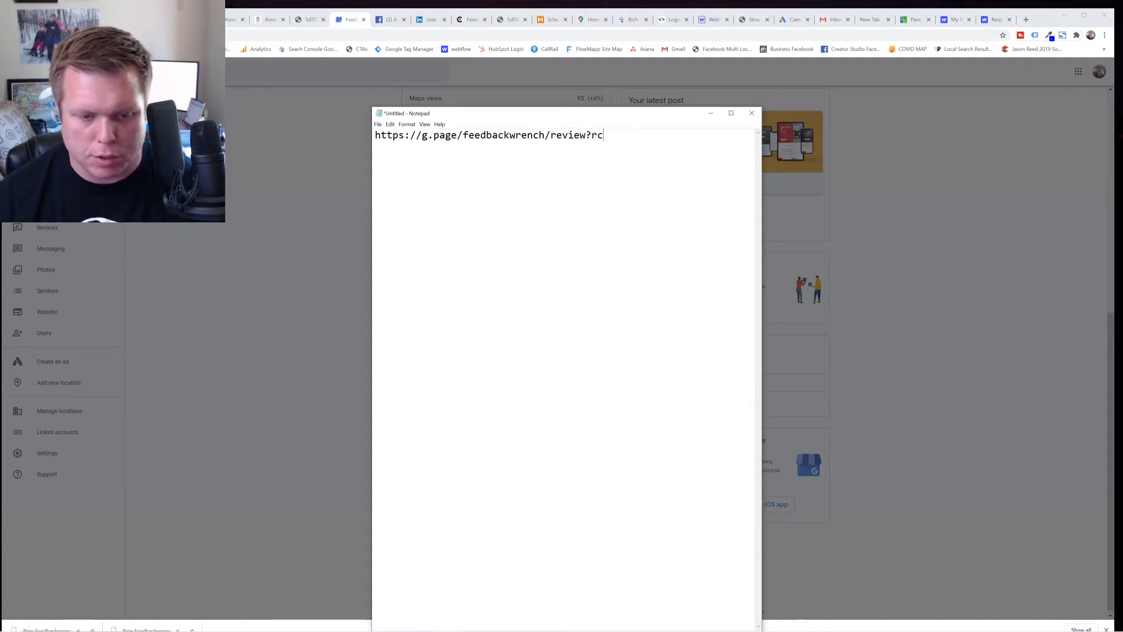
drag(603, 135, 375, 135)
key(ctrl+c)
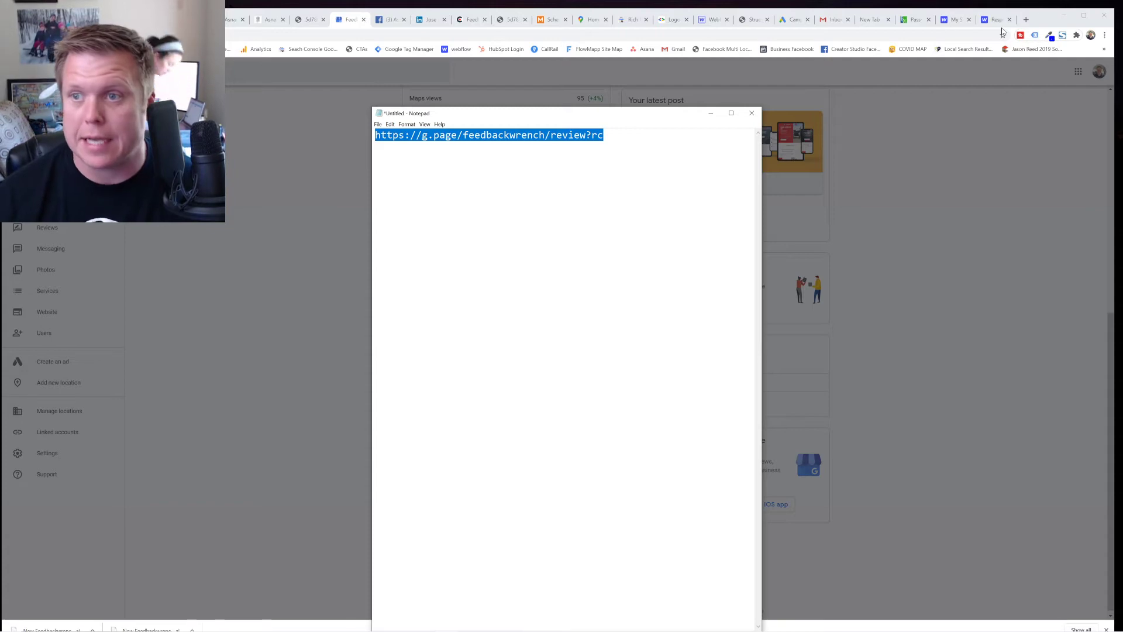
click(1026, 19)
key(ctrl+v)
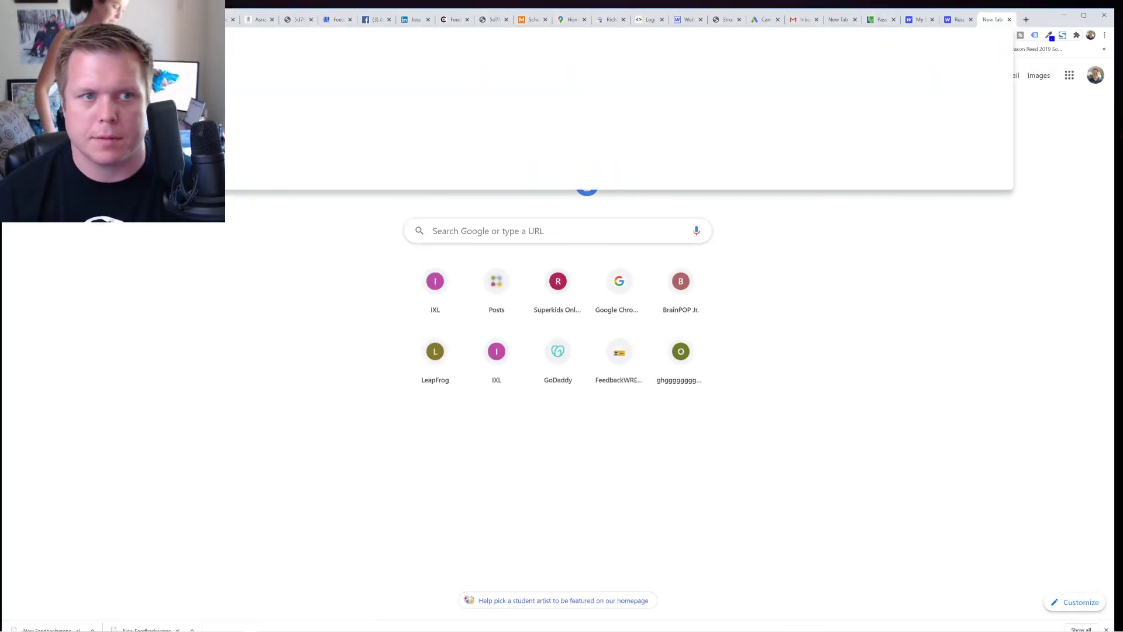
Load the review link, then trim '/review?rc' off the link in Notepad
key(Return)
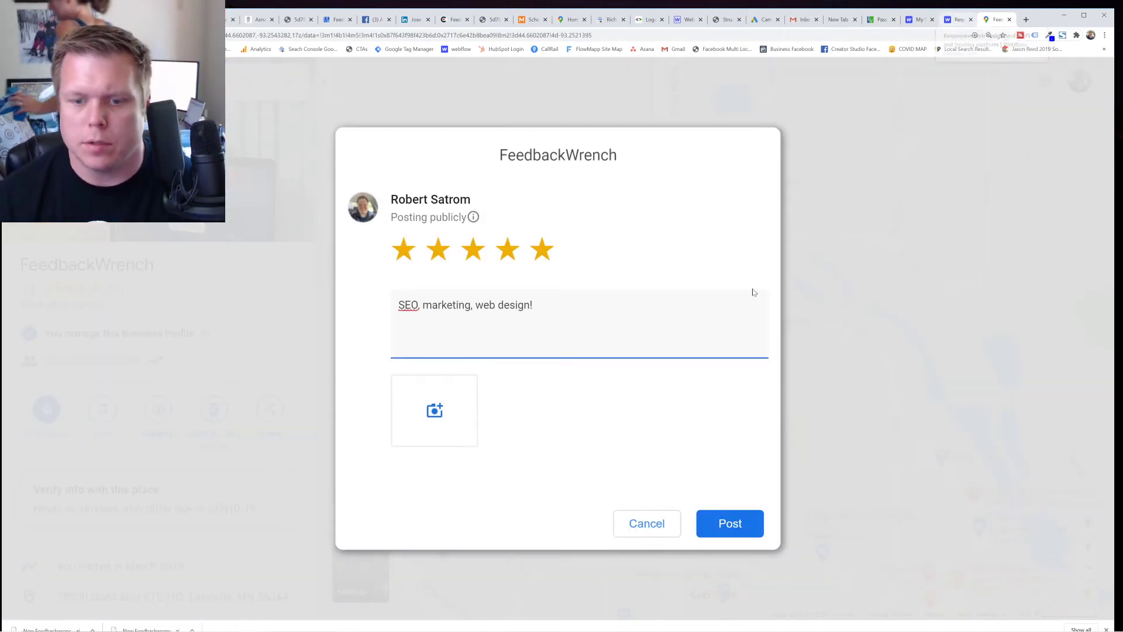
key(alt+Tab)
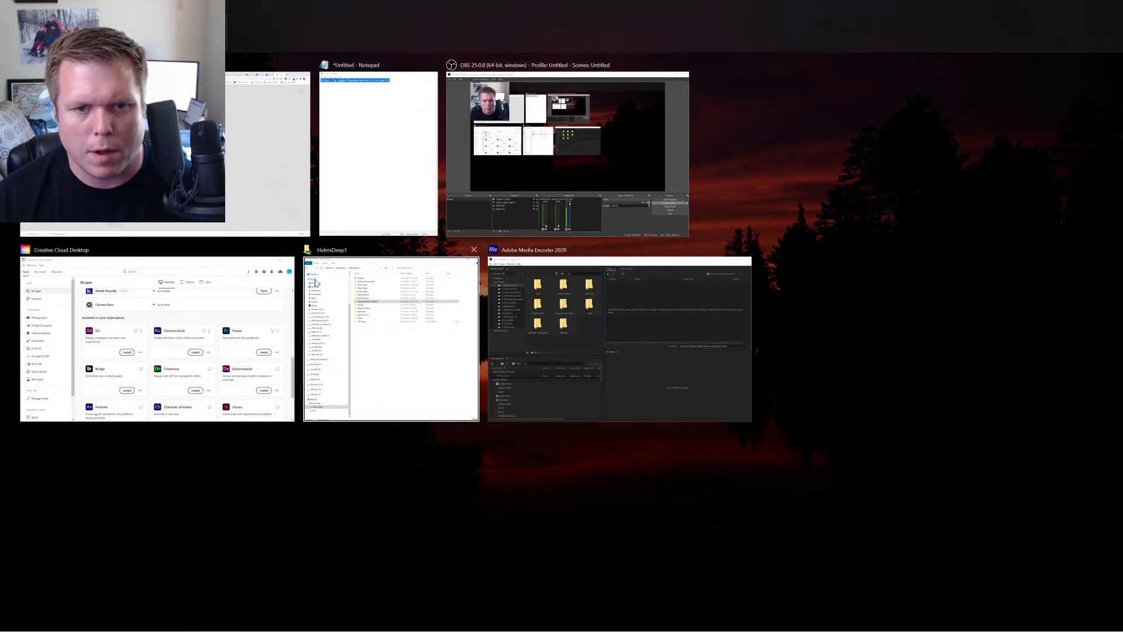
key(End)
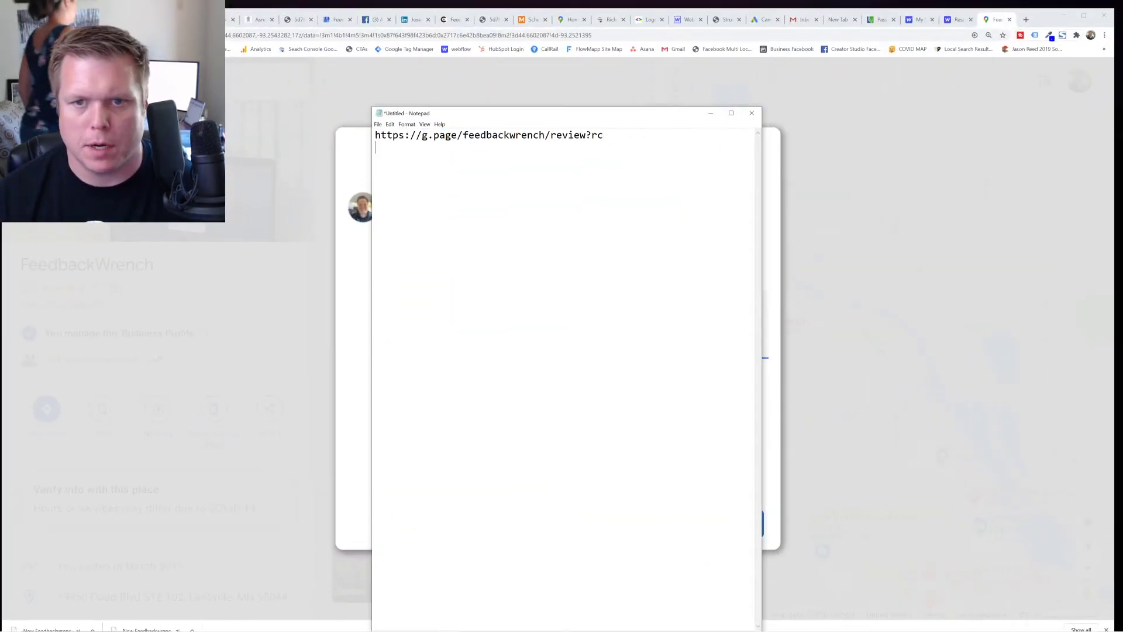
key(shift+Left)
key(shift+Left)
key(shift+Left)
key(shift+Left)
key(shift+Left)
key(shift+Left)
key(shift+Left)
key(shift+Left)
key(shift+Left)
key(shift+Left)
key(BackSpace)
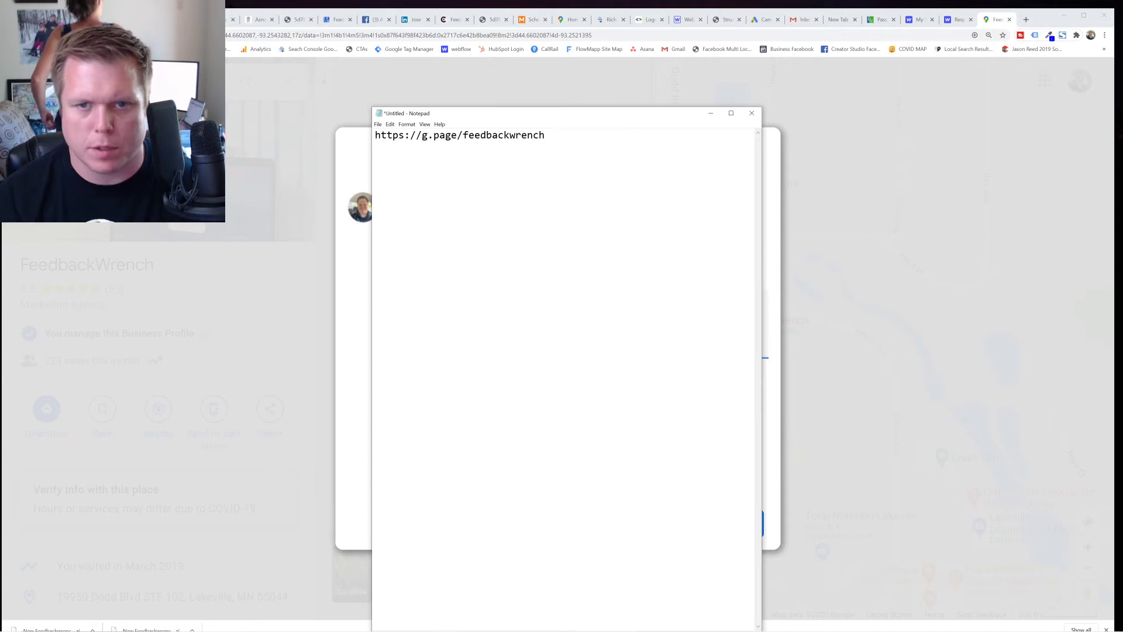
key(ctrl+a)
key(End)
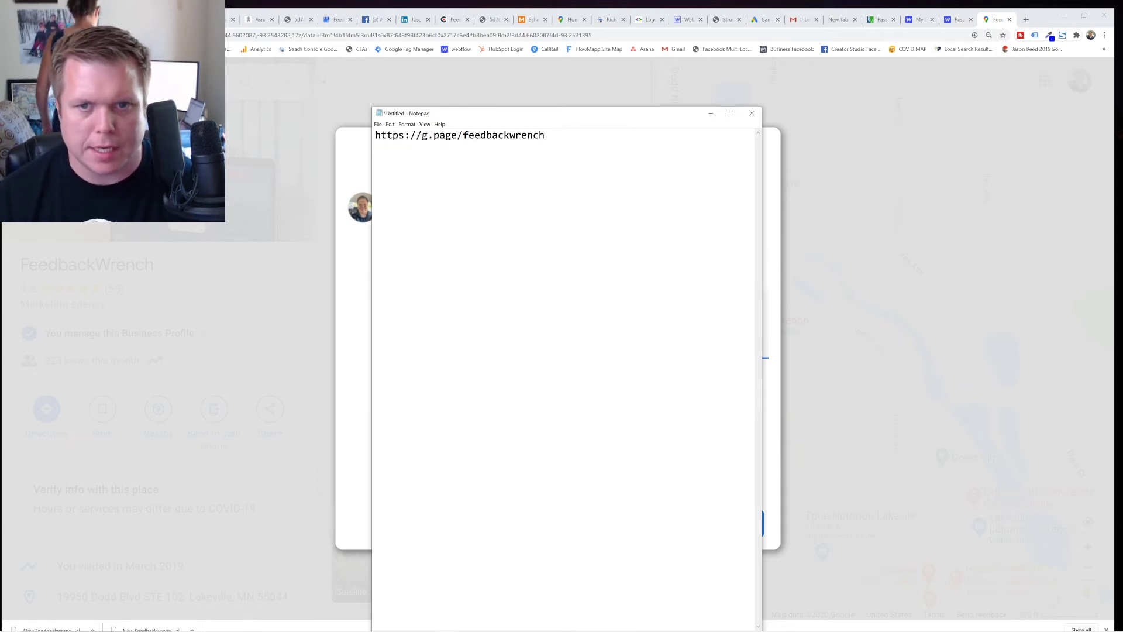
key(ctrl+a)
key(ctrl+c)
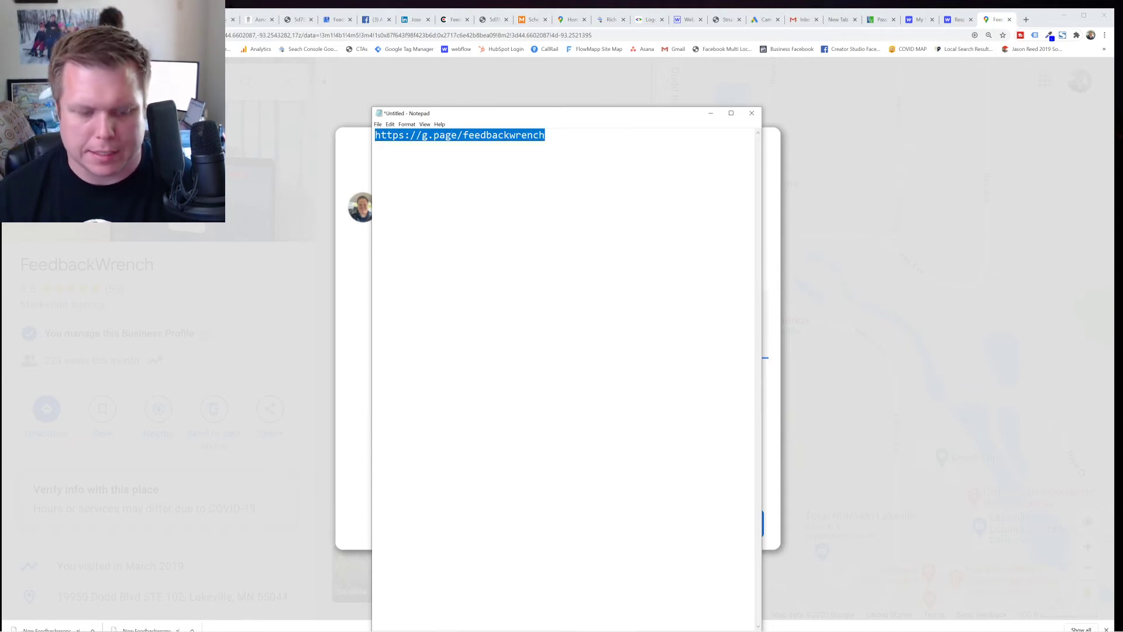
click(923, 41)
key(ctrl+v)
key(Return)
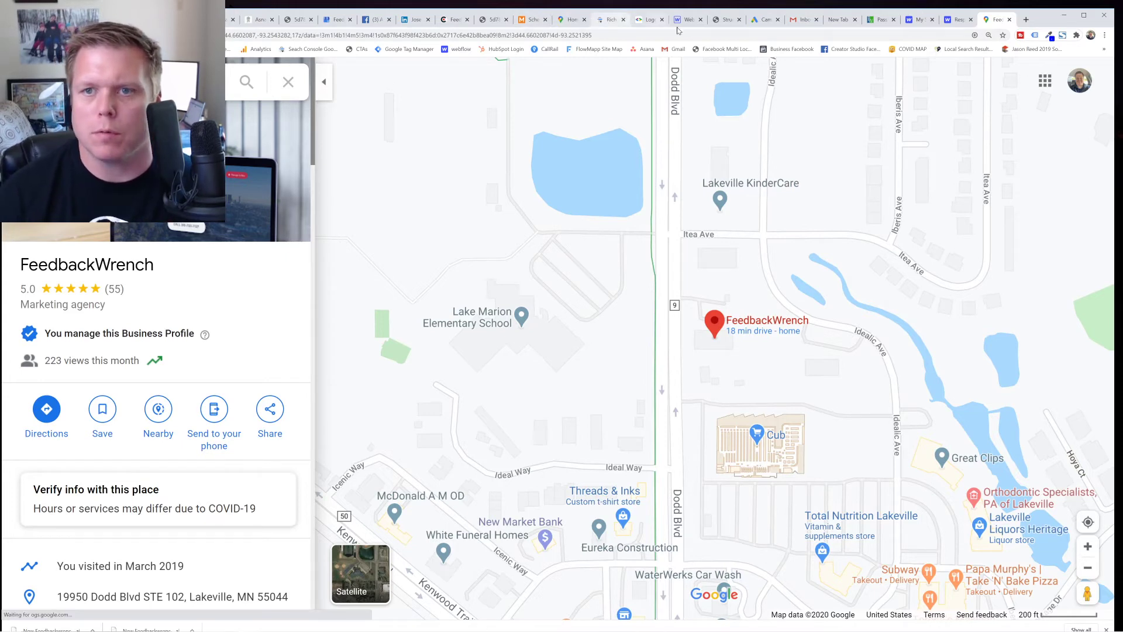
Search Google for 'feedbackwrench' and scroll through the results and business profile
click(840, 21)
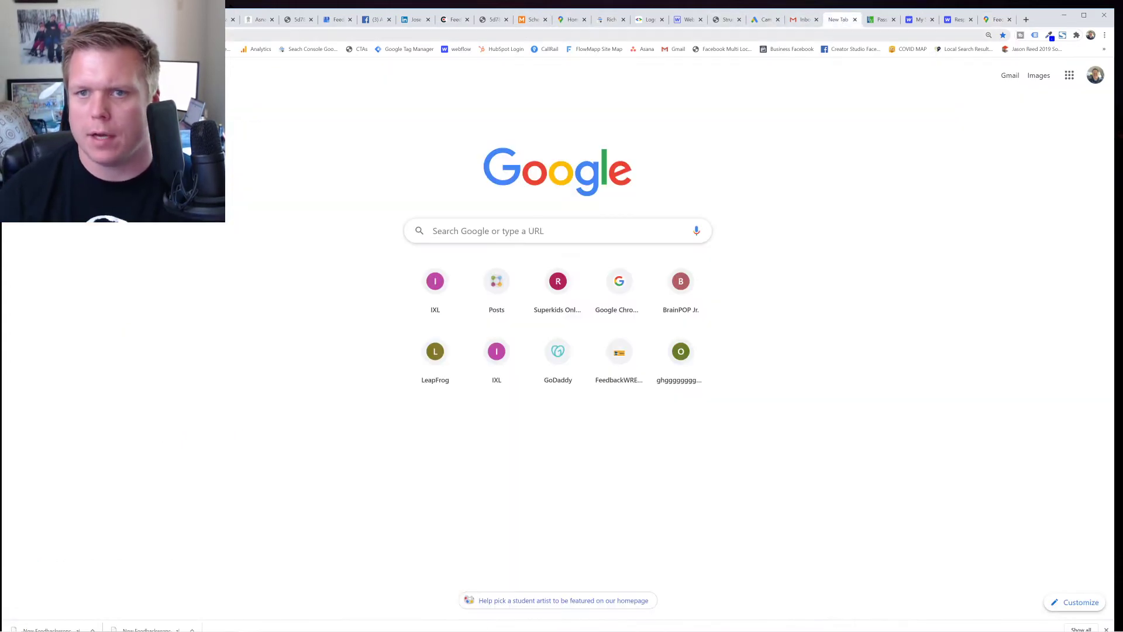
text(feed)
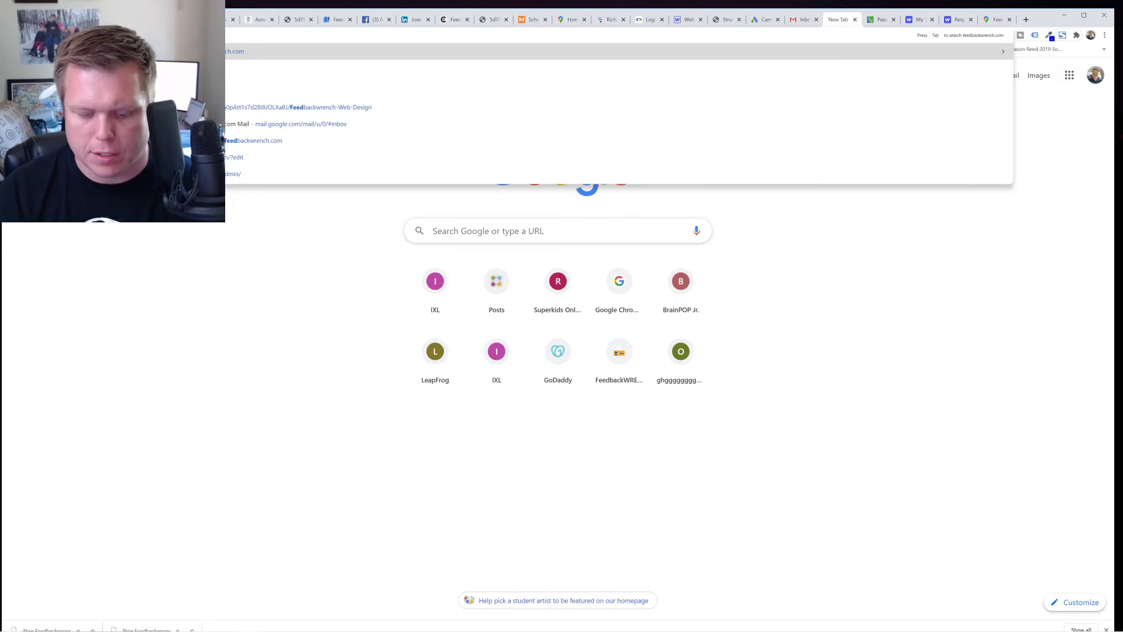
text(backwrench)
key(Return)
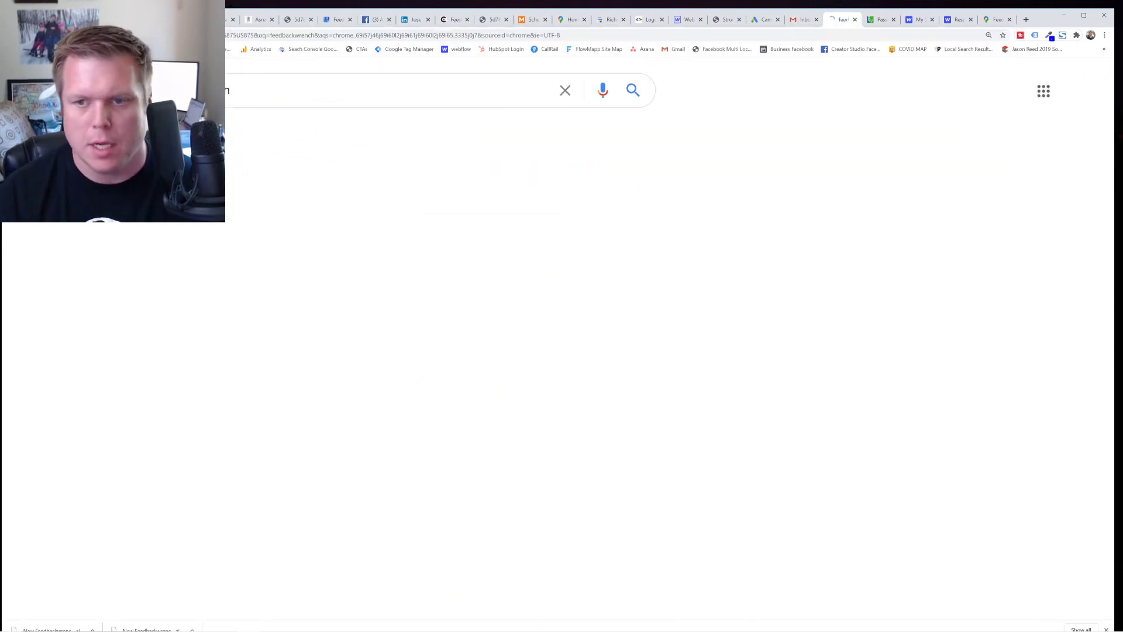
scroll(975, 432, down, 5)
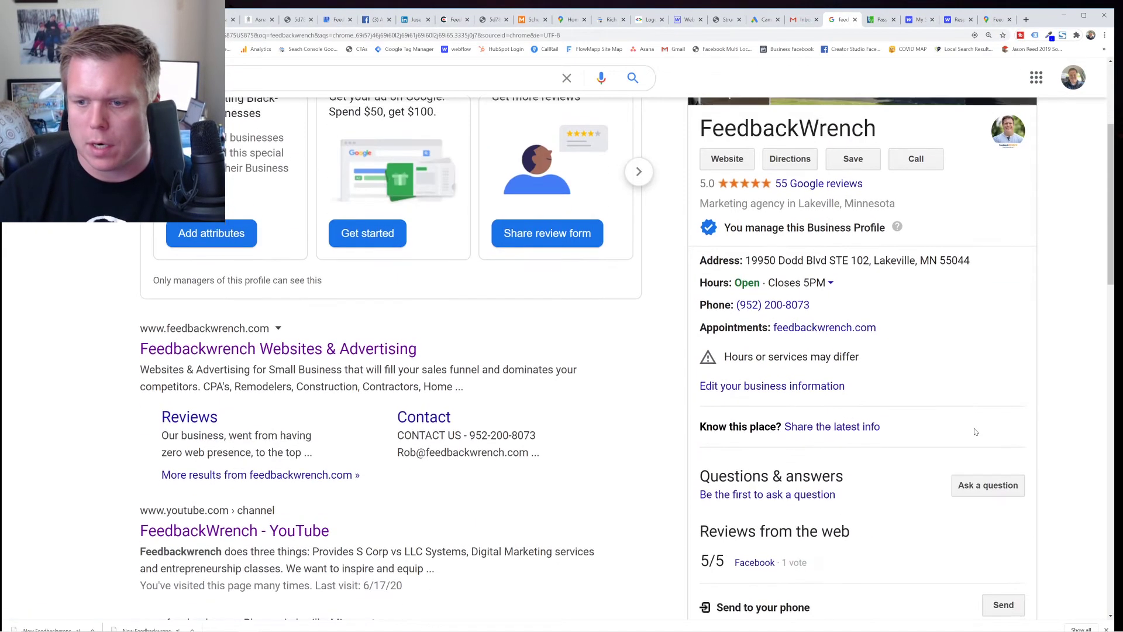
scroll(975, 432, down, 15)
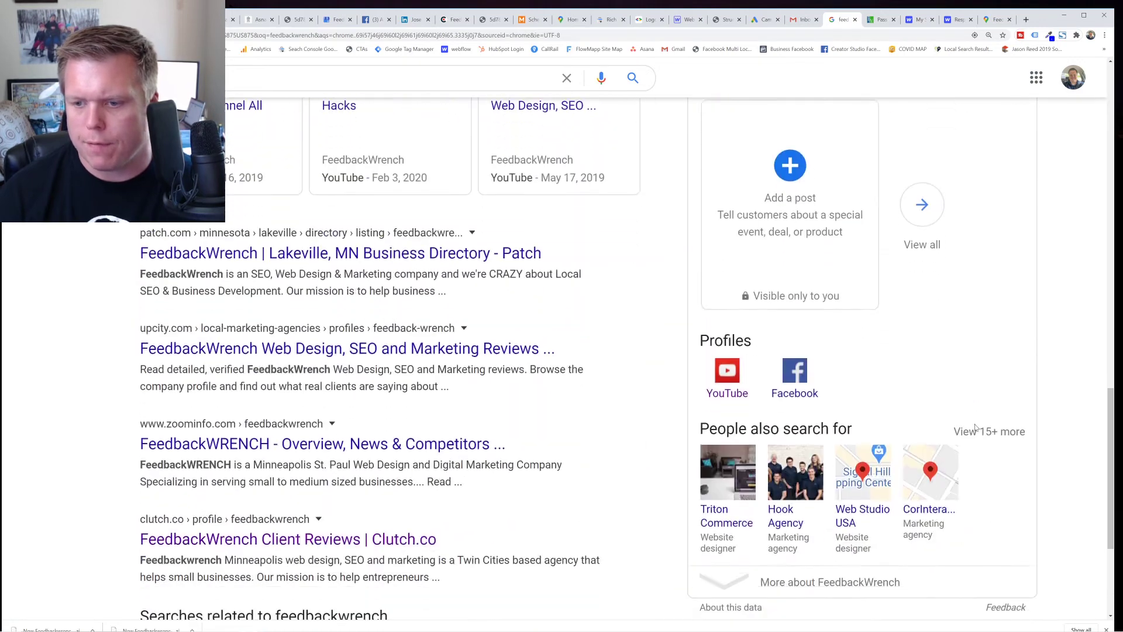
scroll(975, 428, down, 1)
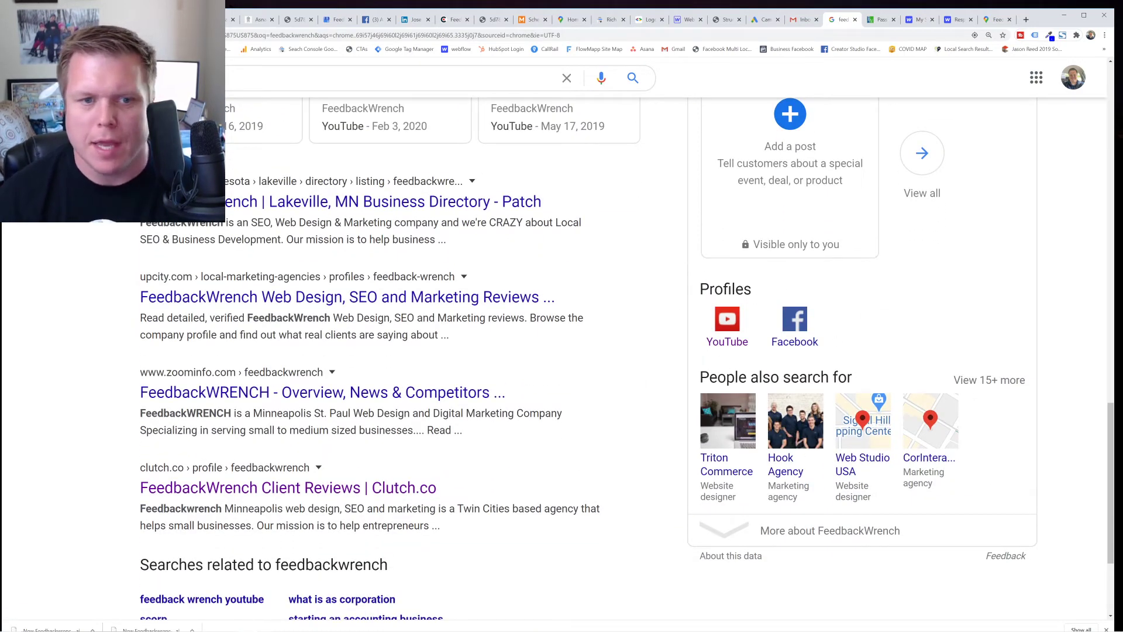
scroll(361, 351, up, 8)
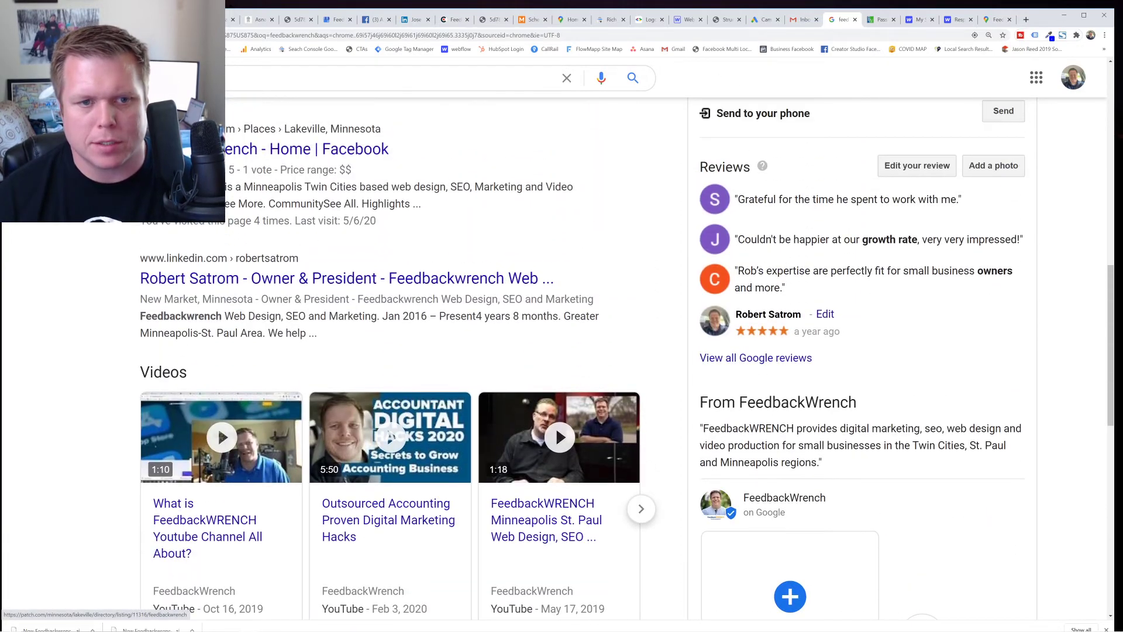
scroll(255, 212, up, 5)
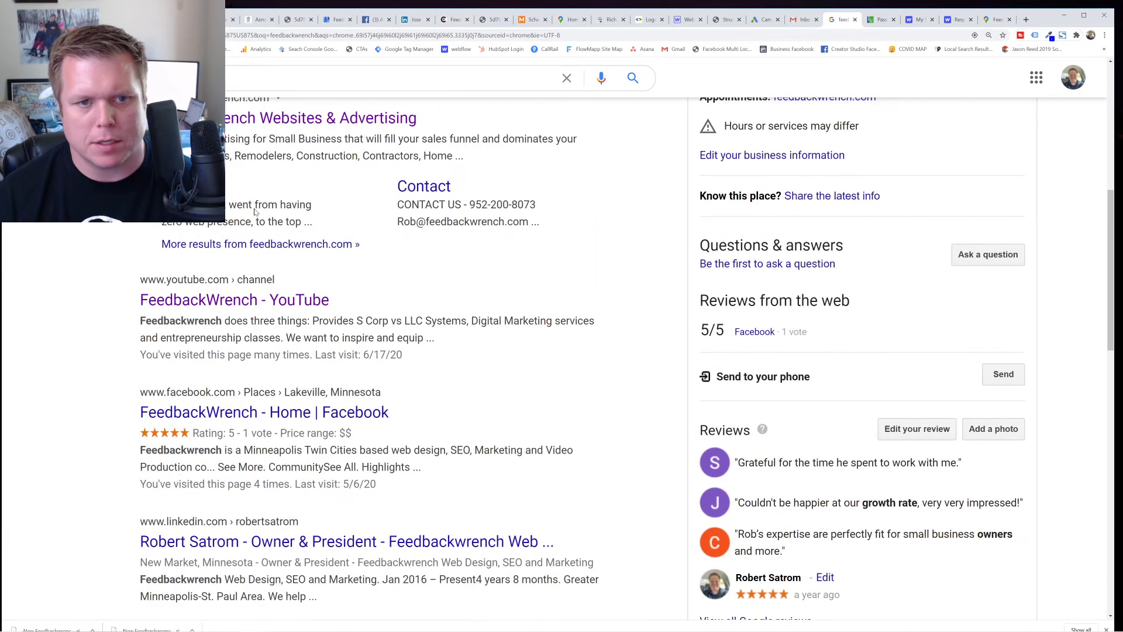
scroll(331, 242, up, 2)
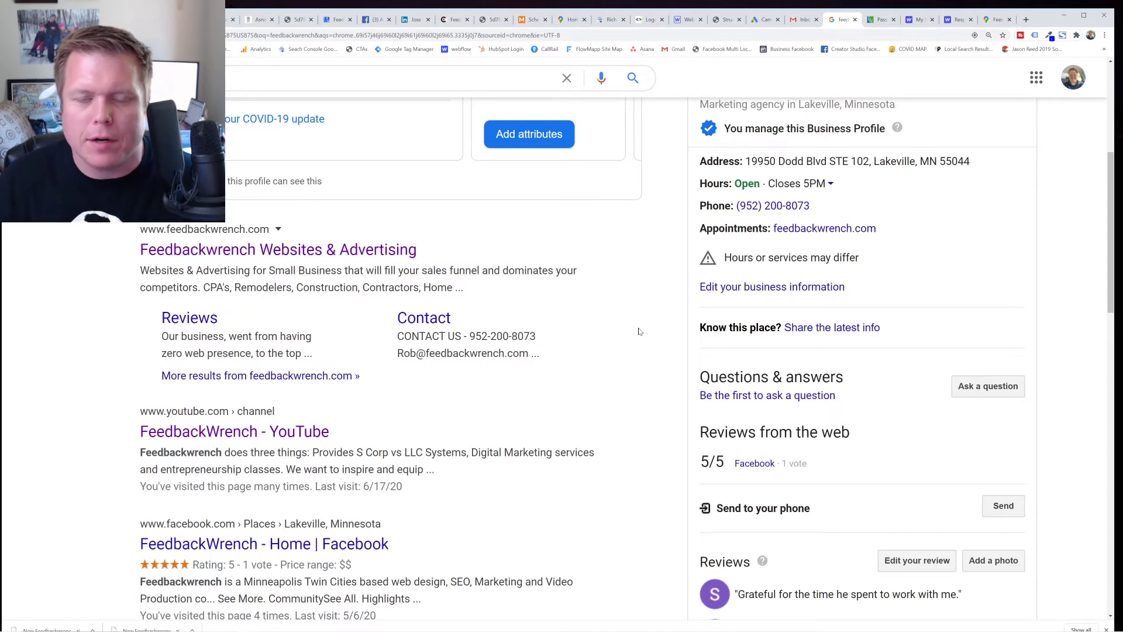
scroll(639, 331, up, 5)
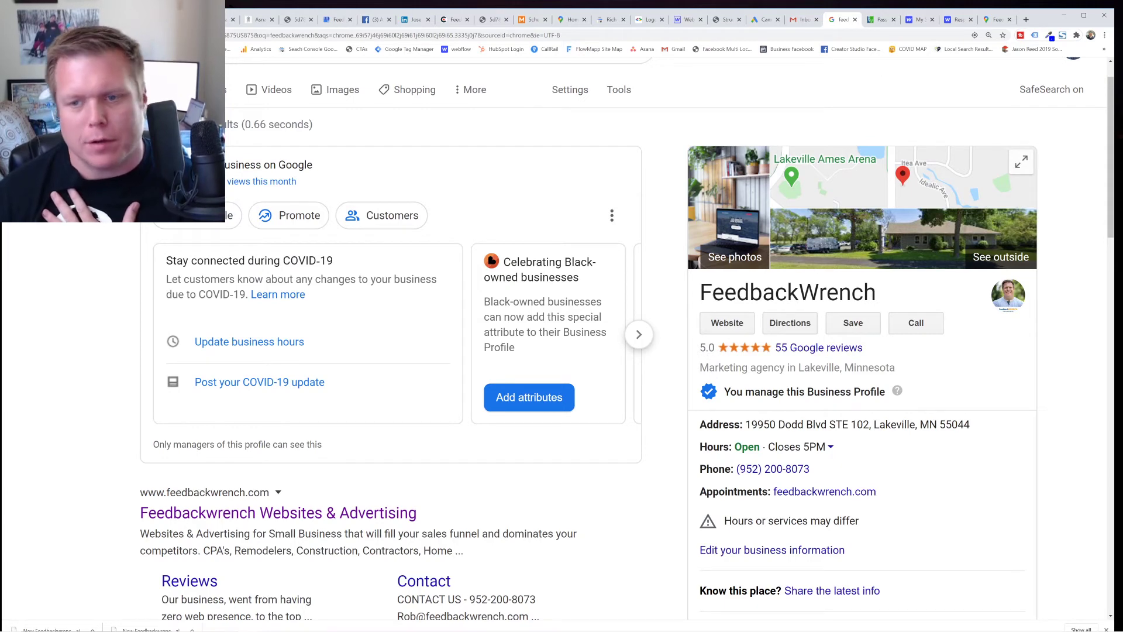
Highlight the FeedbackWrench business name, then return to the schema generator
double_click(788, 292)
click(890, 294)
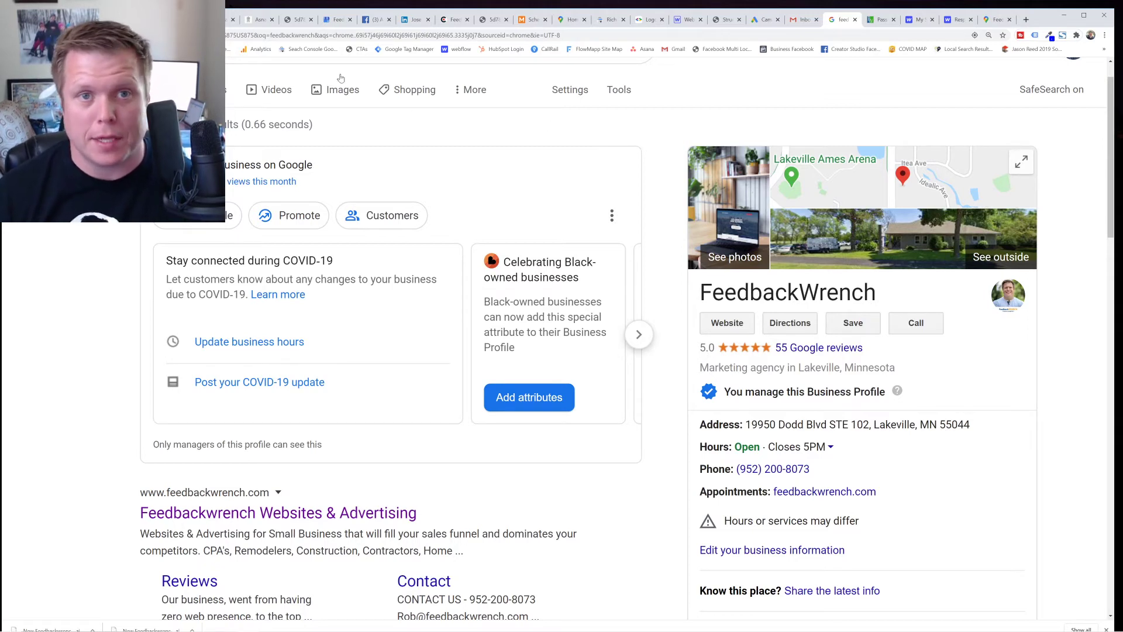
click(531, 20)
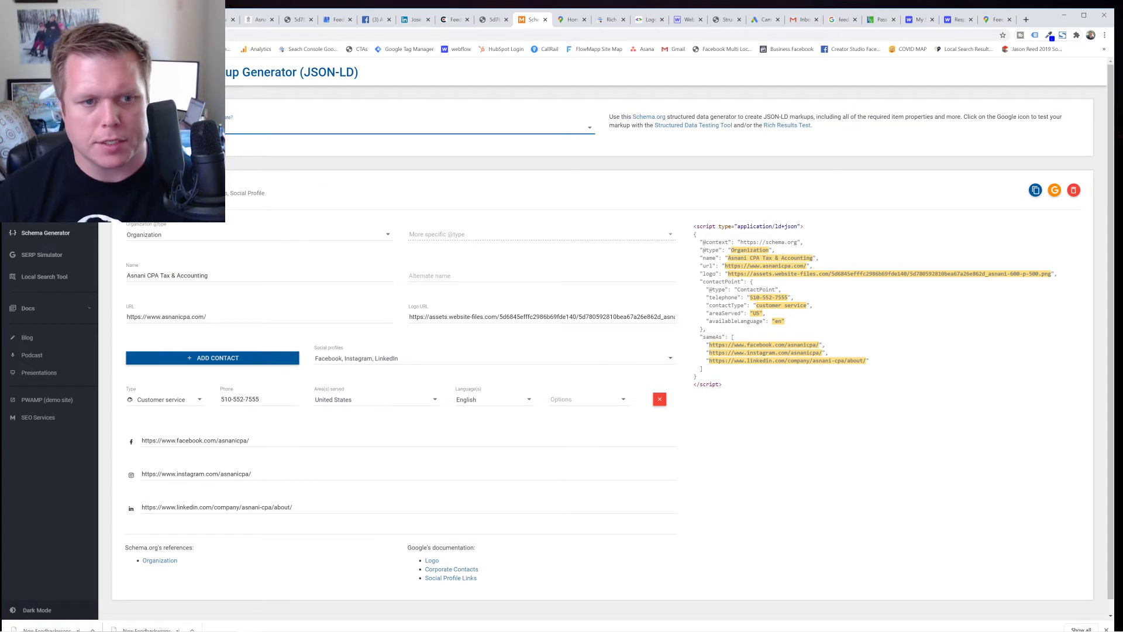
click(441, 268)
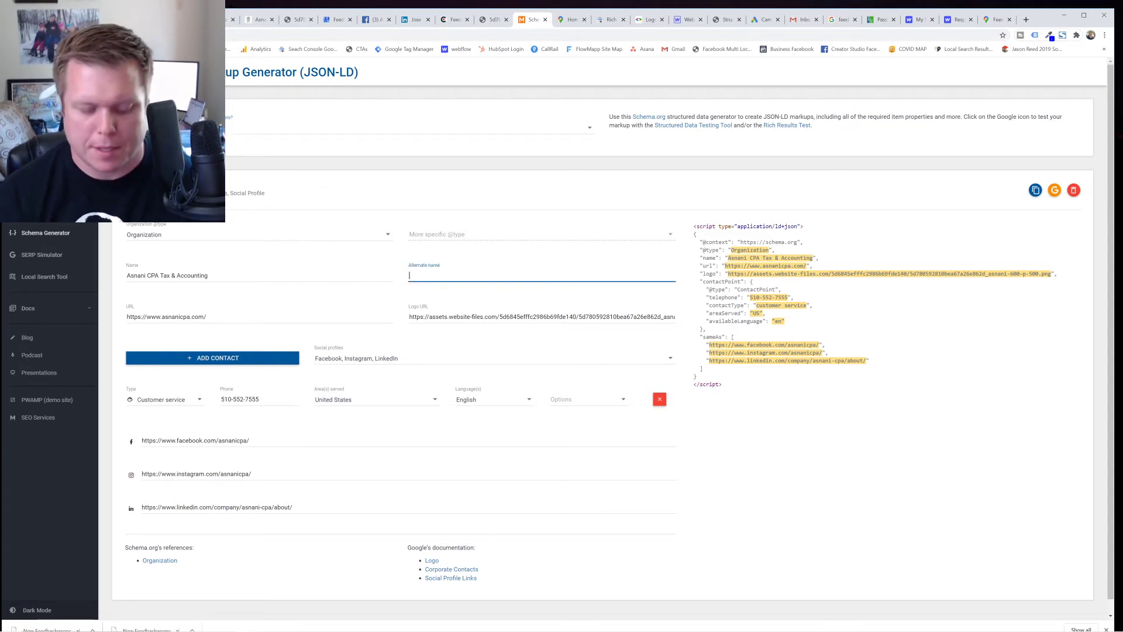
text(Nuance)
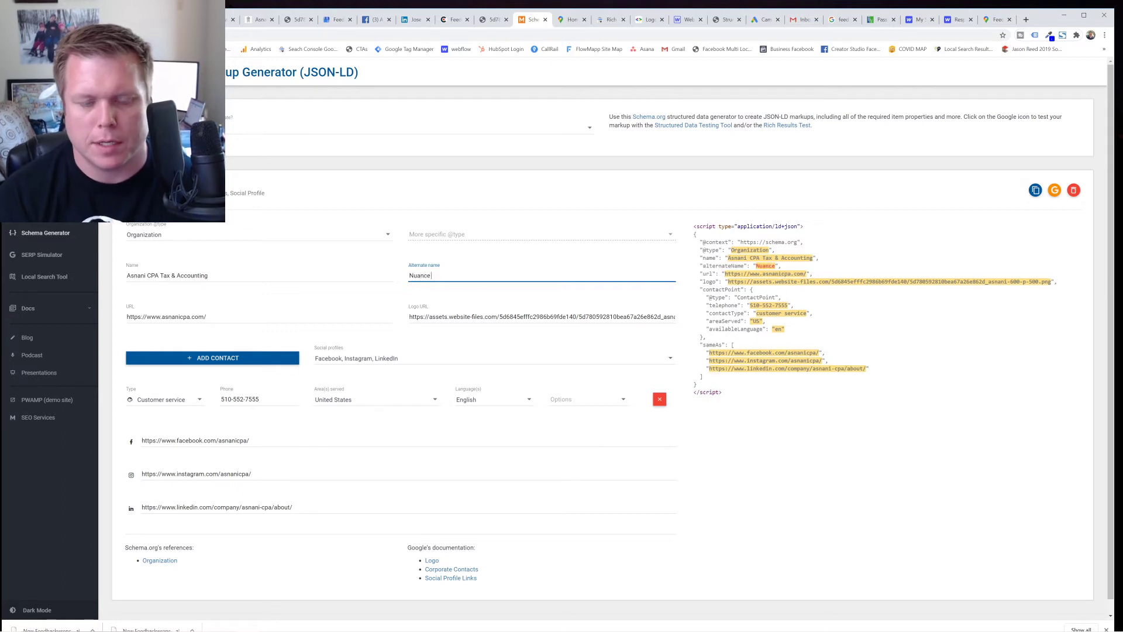
text( Financi)
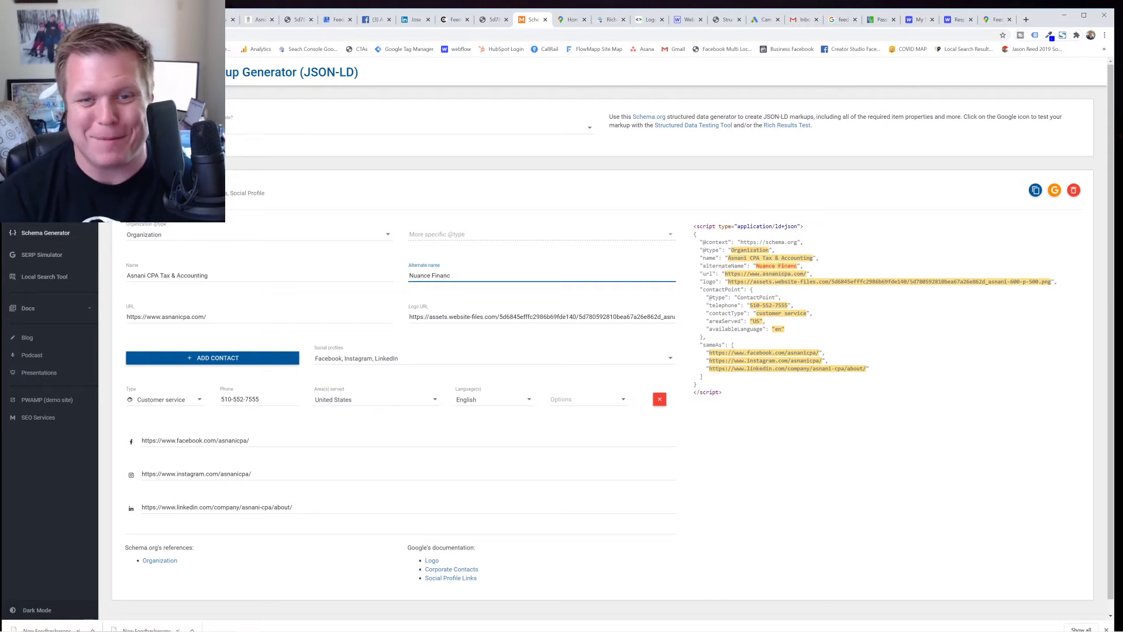
key(BackSpace)
key(BackSpace)
key(BackSpace)
key(BackSpace)
key(BackSpace)
key(BackSpace)
key(BackSpace)
key(BackSpace)
key(BackSpace)
key(BackSpace)
key(BackSpace)
key(BackSpace)
key(BackSpace)
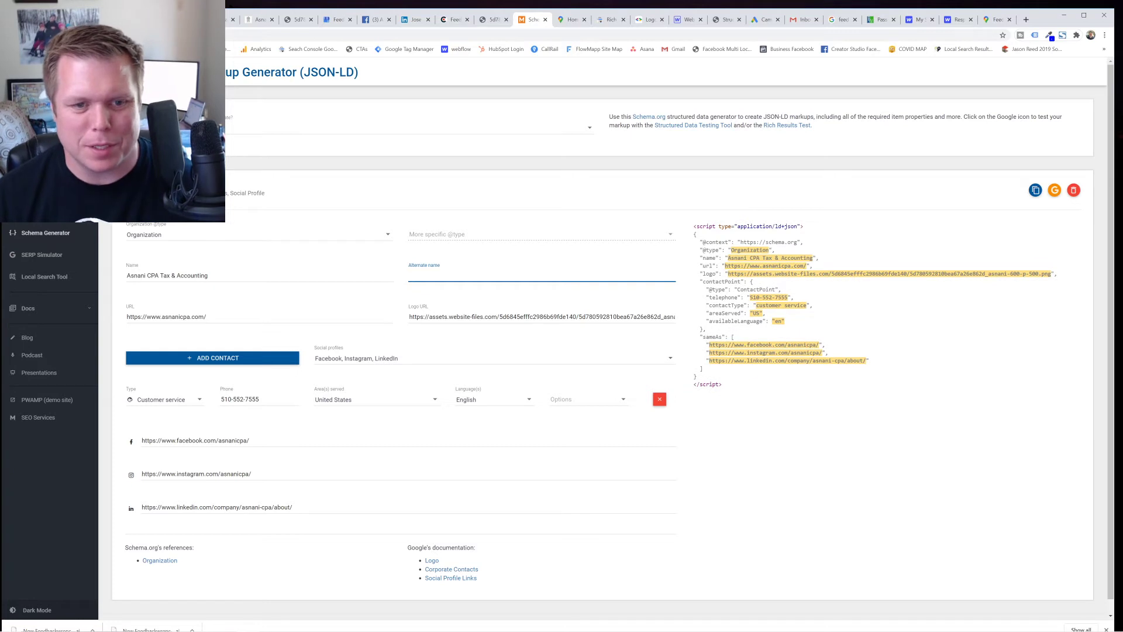
triple_click(176, 316)
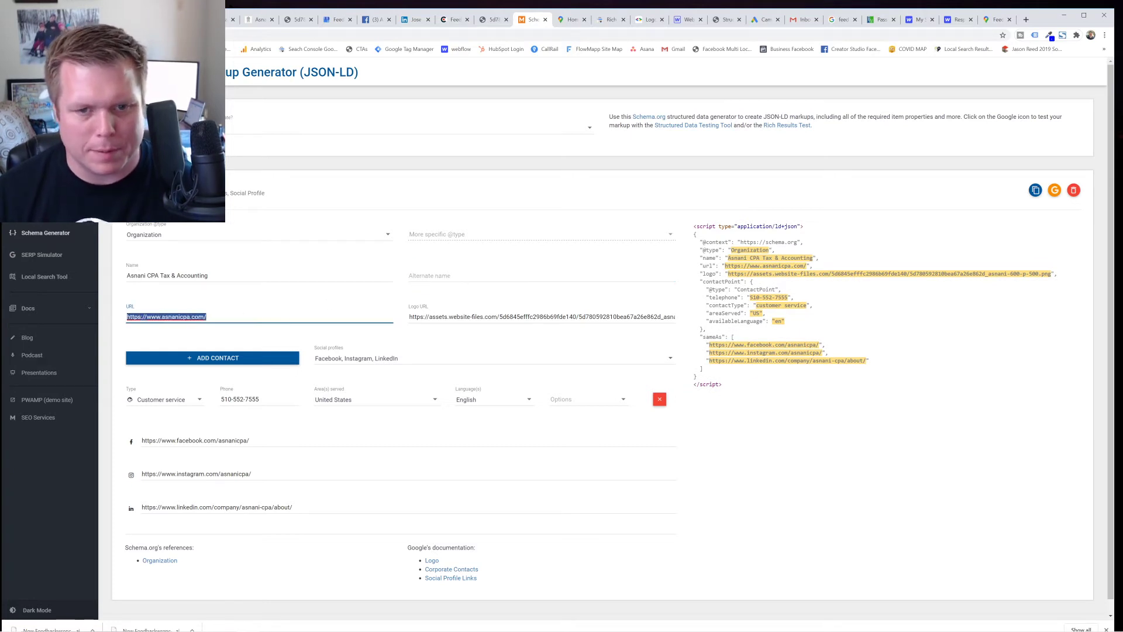
triple_click(477, 316)
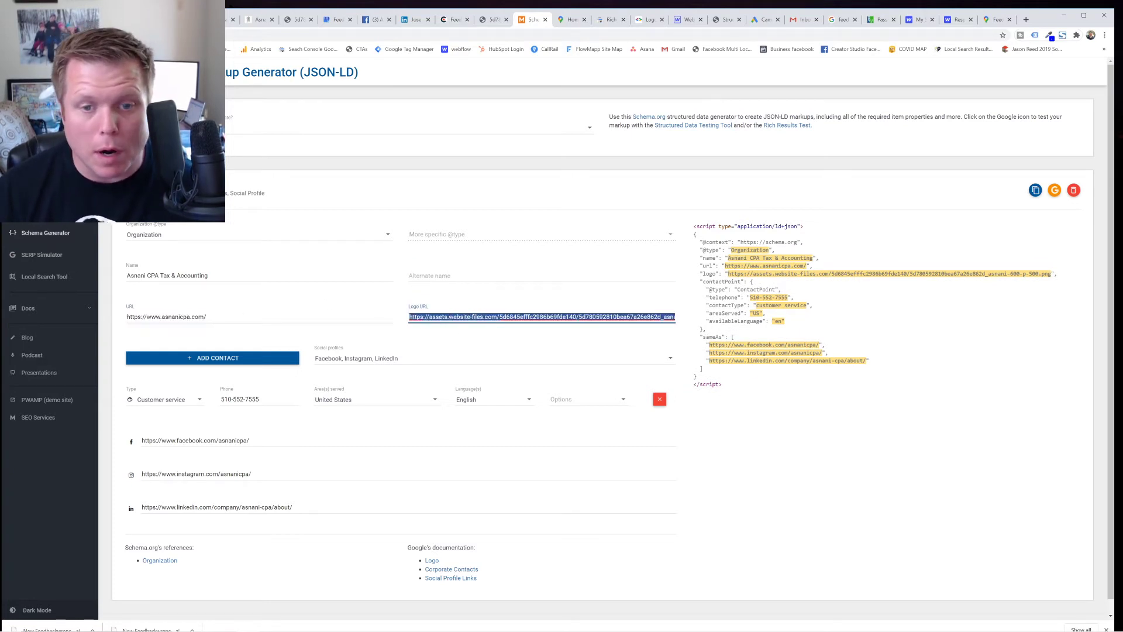
click(257, 19)
Open the Asnani CPA logo image on its own and paste its address into Logo URL
right_click(273, 125)
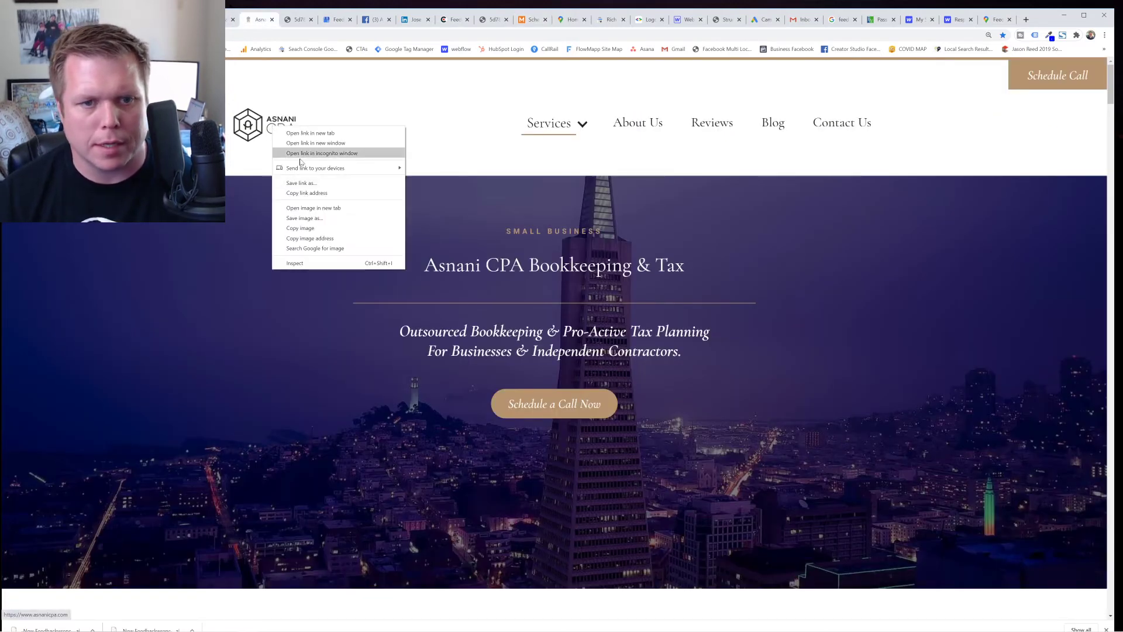
click(313, 207)
click(288, 19)
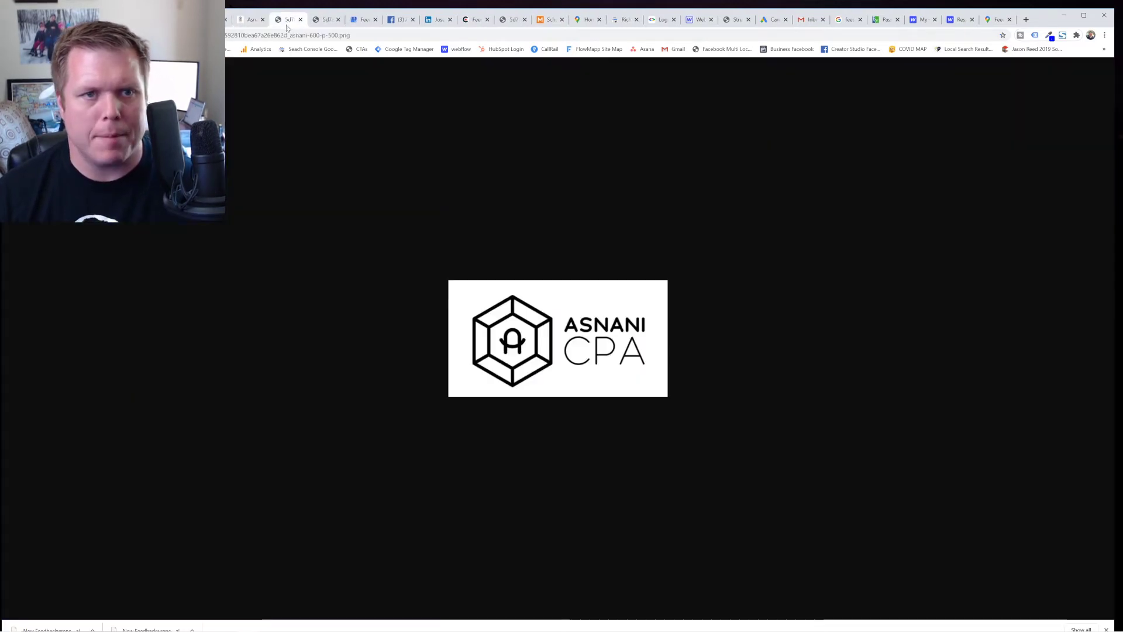
click(285, 36)
key(ctrl+c)
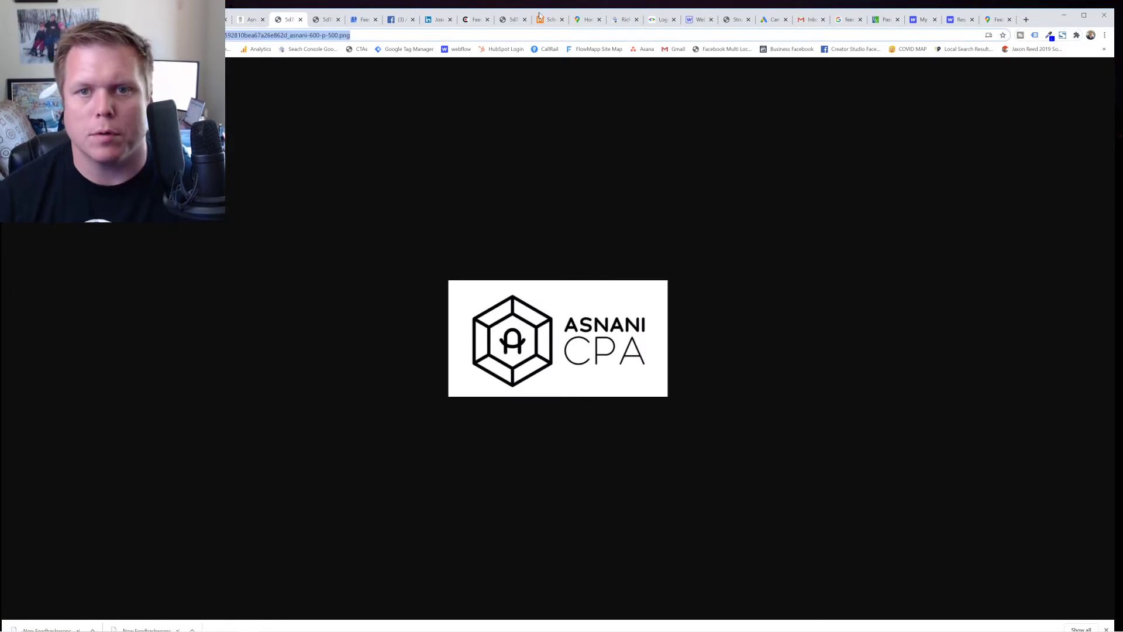
click(550, 19)
key(ctrl+v)
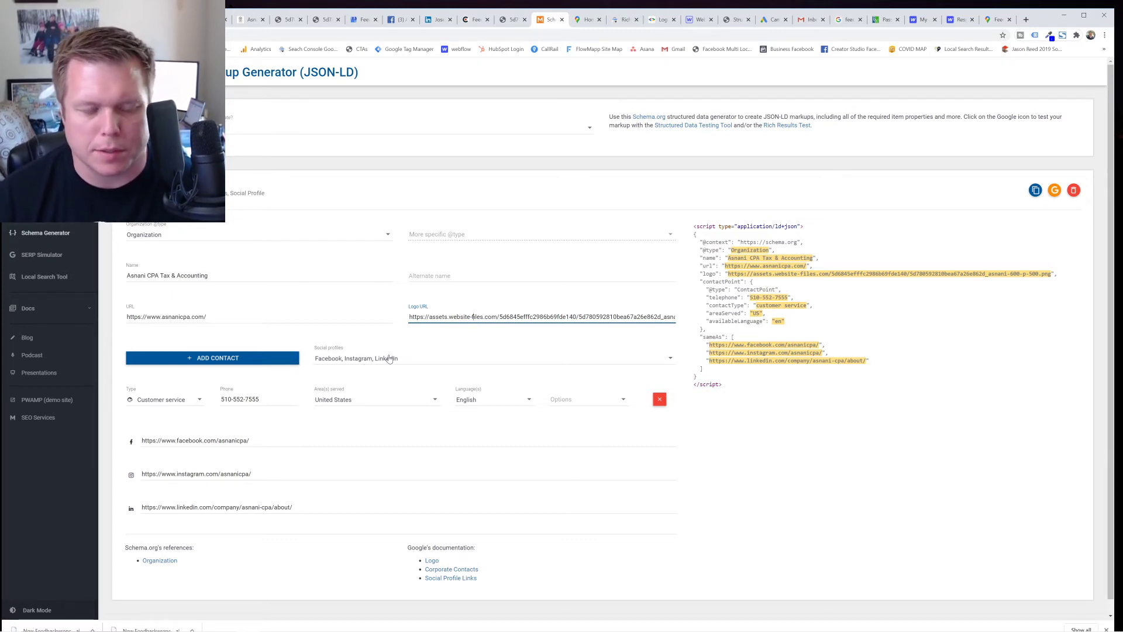
Keep Facebook, Instagram and LinkedIn as the organization's social profiles
click(389, 358)
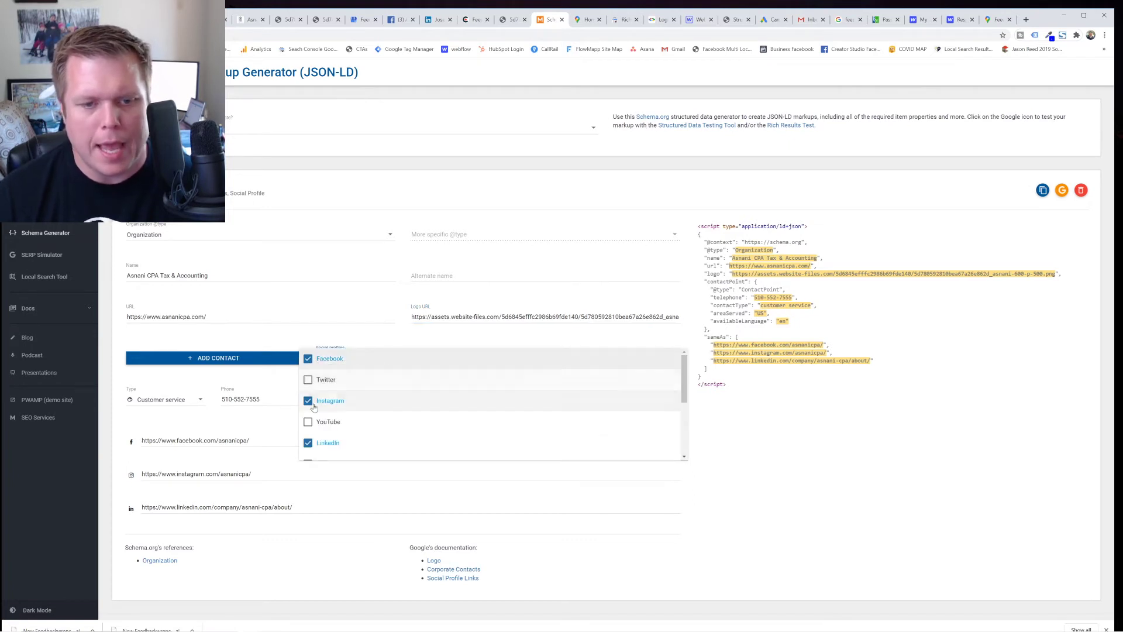
scroll(338, 413, down, 1)
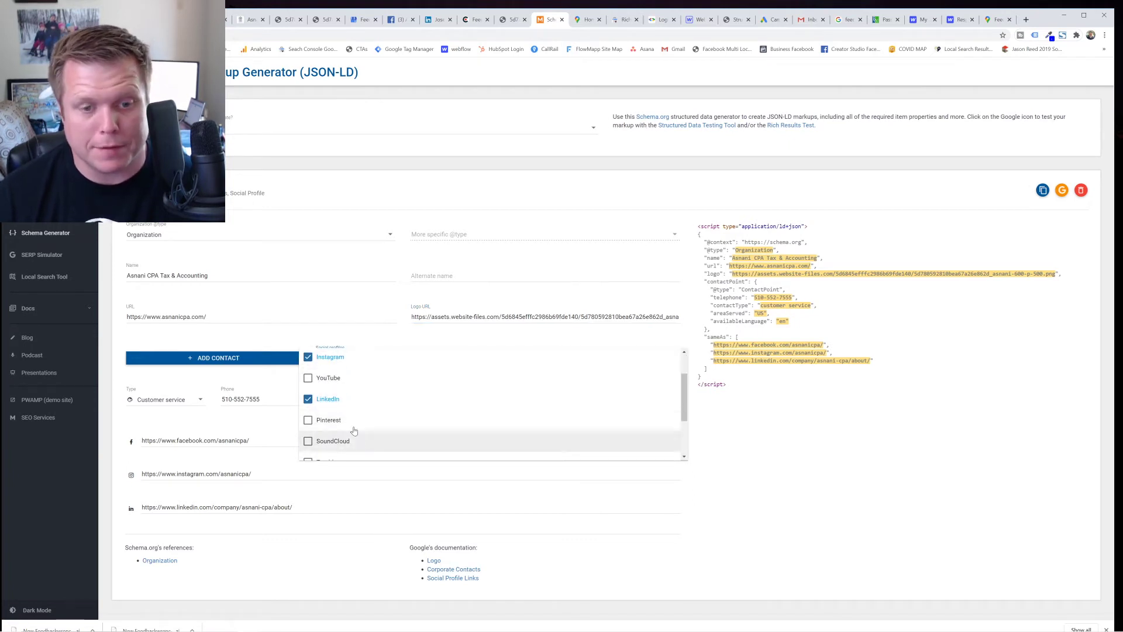
scroll(340, 427, down, 3)
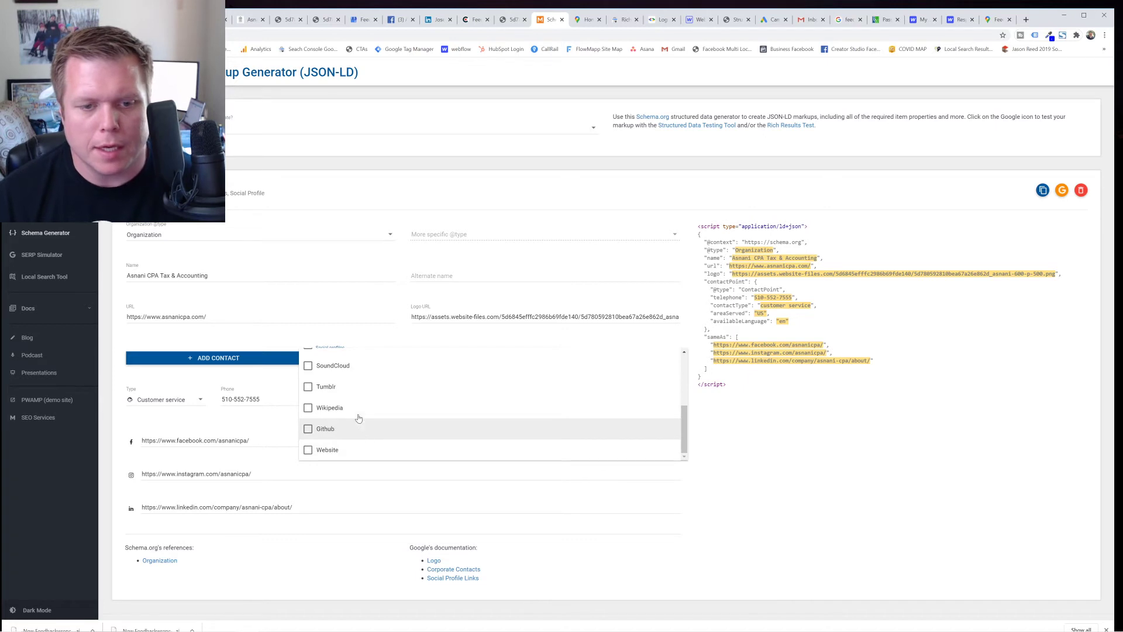
scroll(345, 386, up, 1)
scroll(346, 386, up, 5)
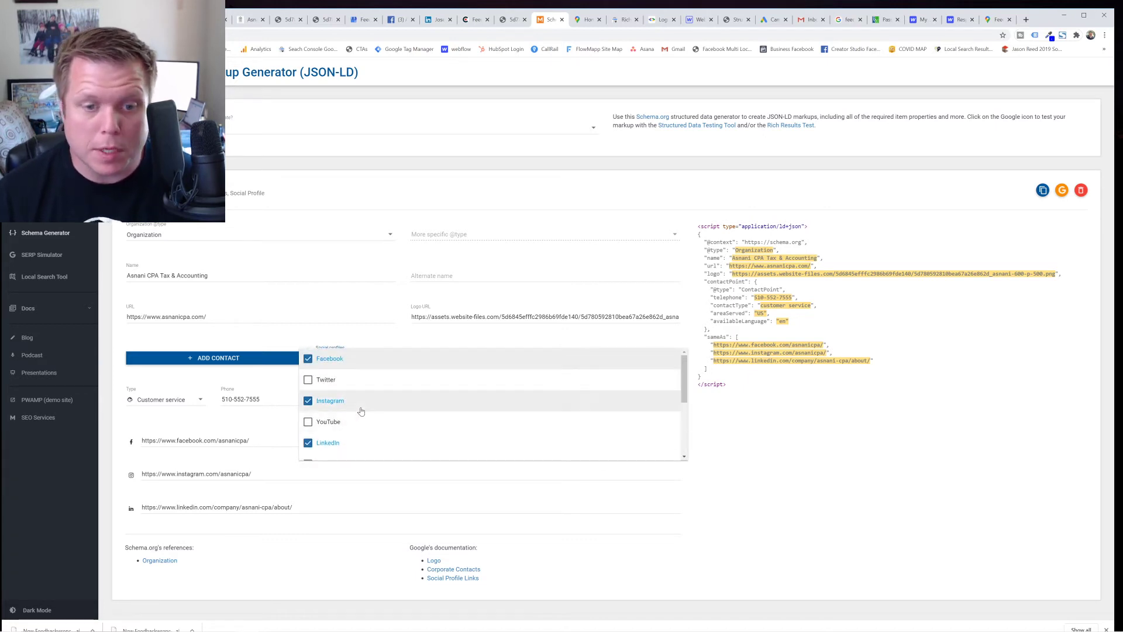
click(293, 358)
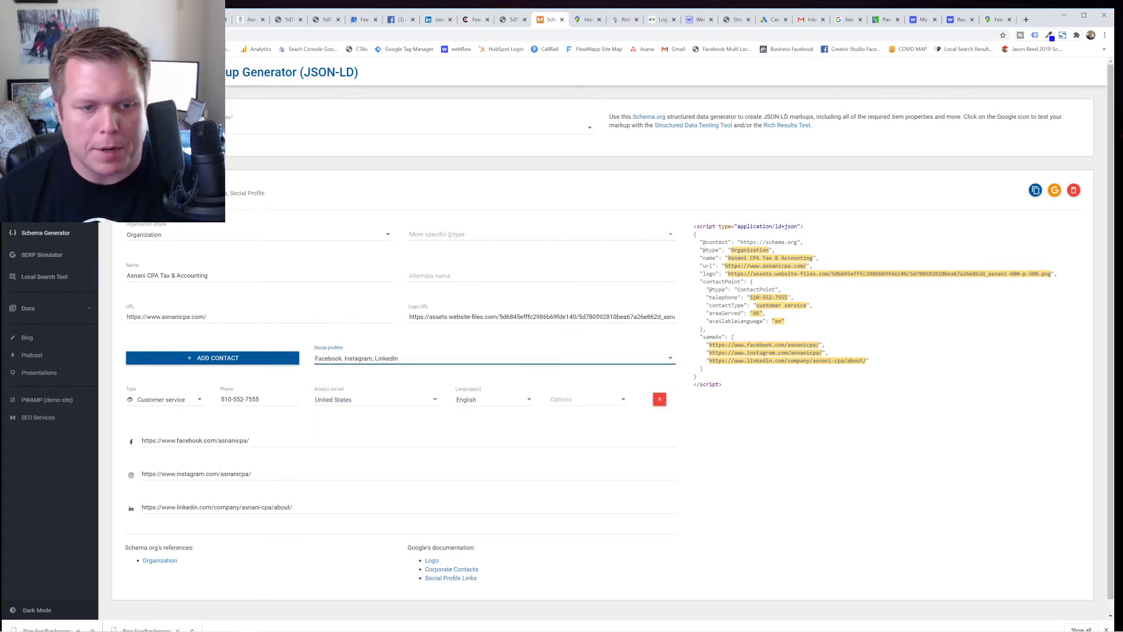
key(Tab)
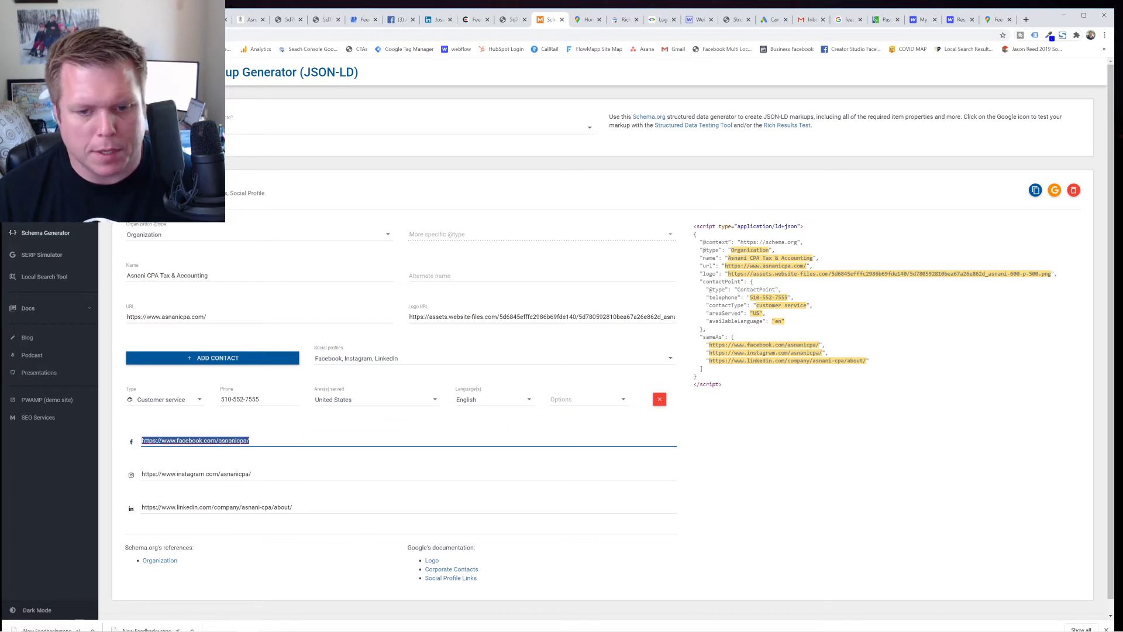
Select the entire generated Organization JSON-LD script for copying
click(851, 340)
scroll(842, 330, down, 1)
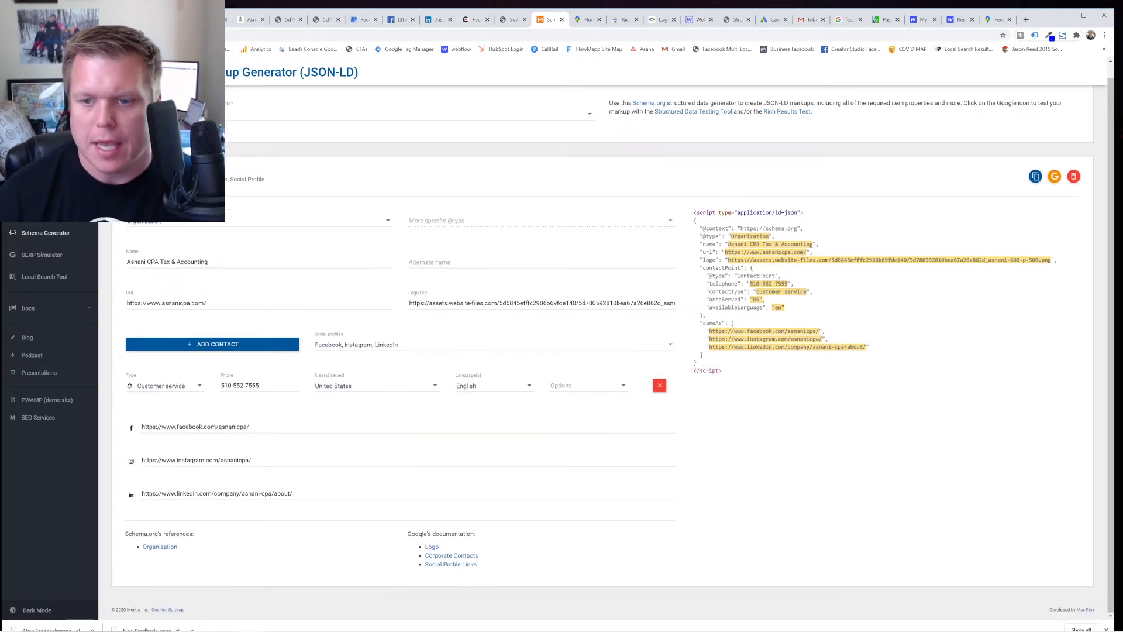
drag(736, 373, 687, 207)
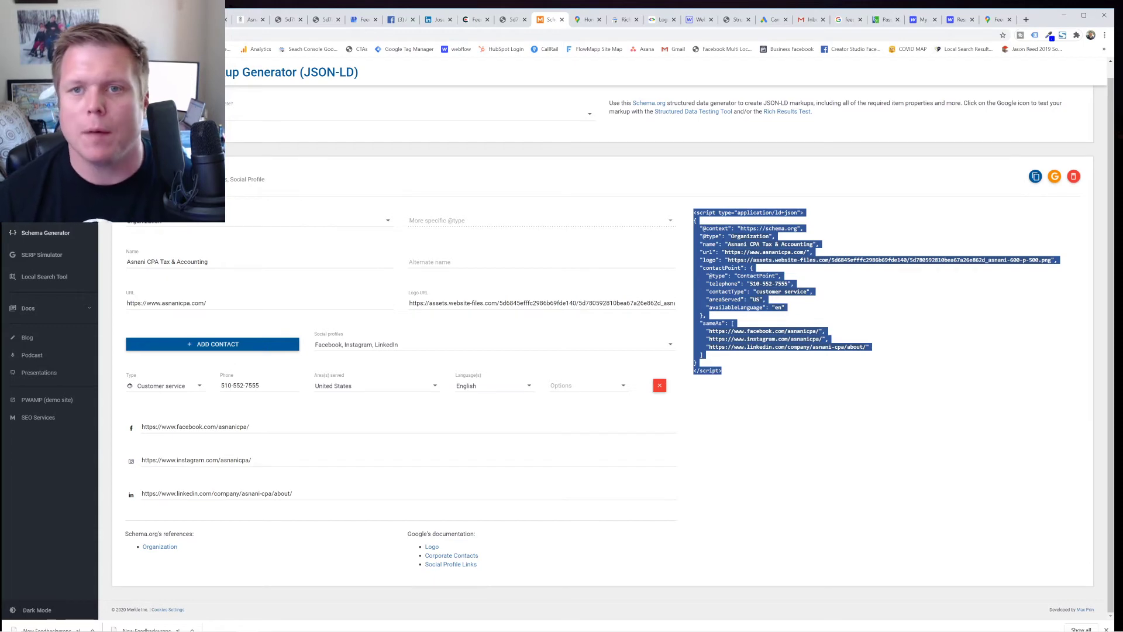
Search Google for 'knowledge graph google', skim the results, then return to the Merkle generator
click(849, 19)
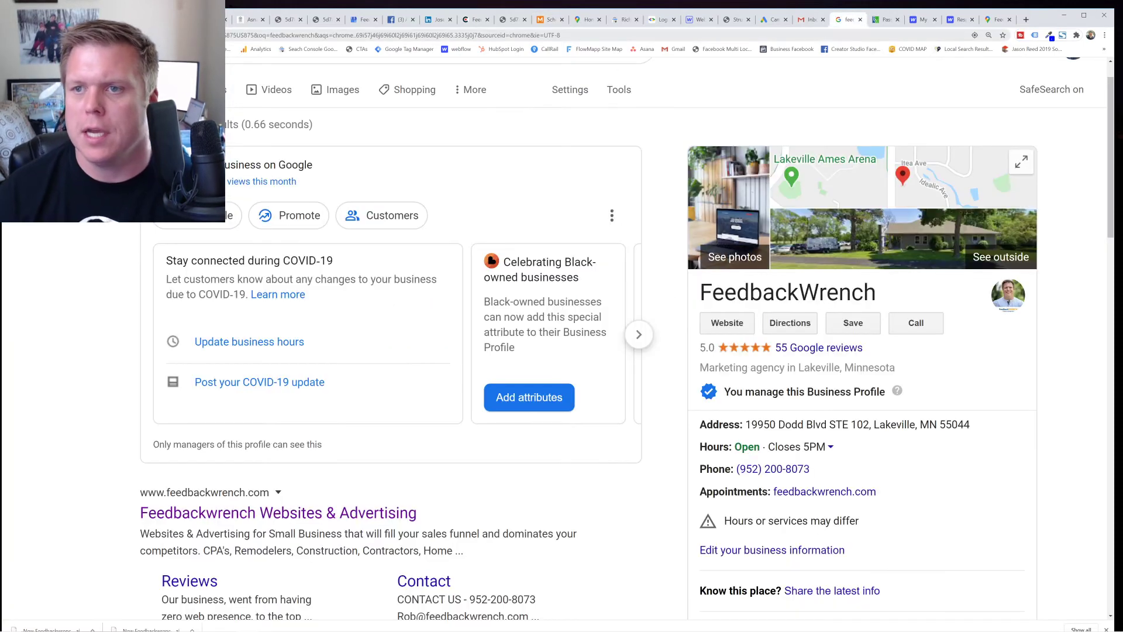
text(knowl)
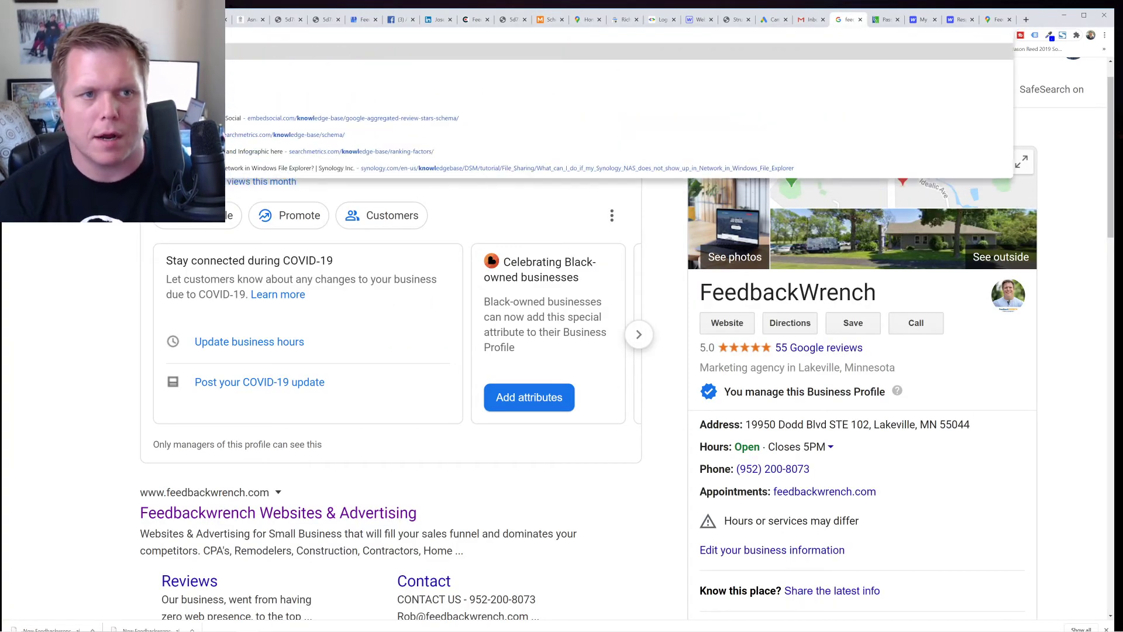
text(edge graph google)
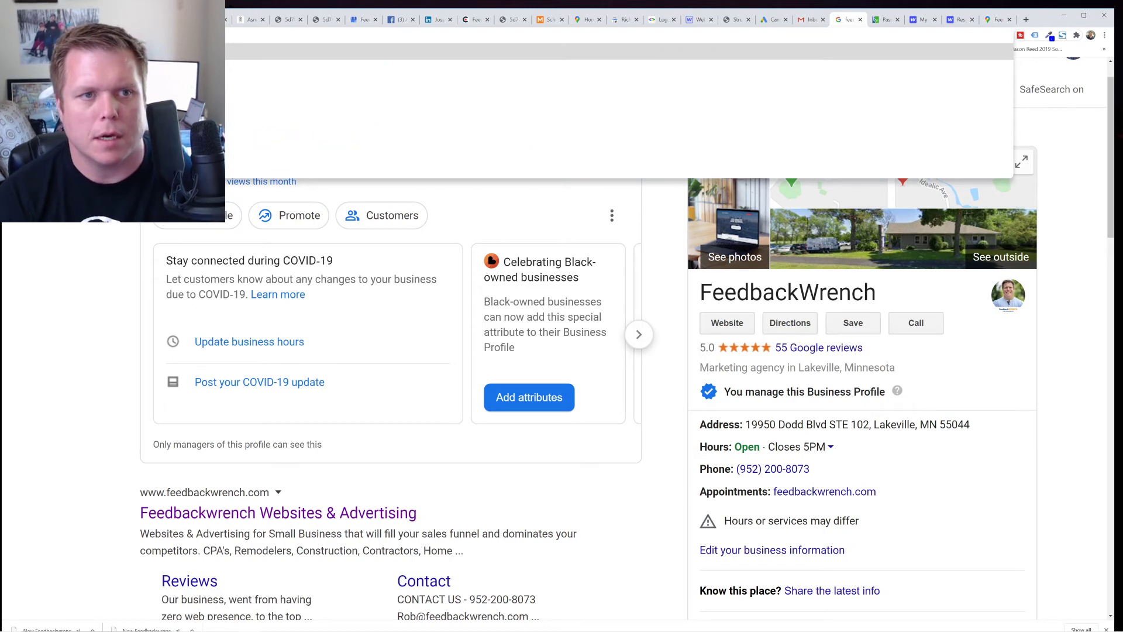
key(Return)
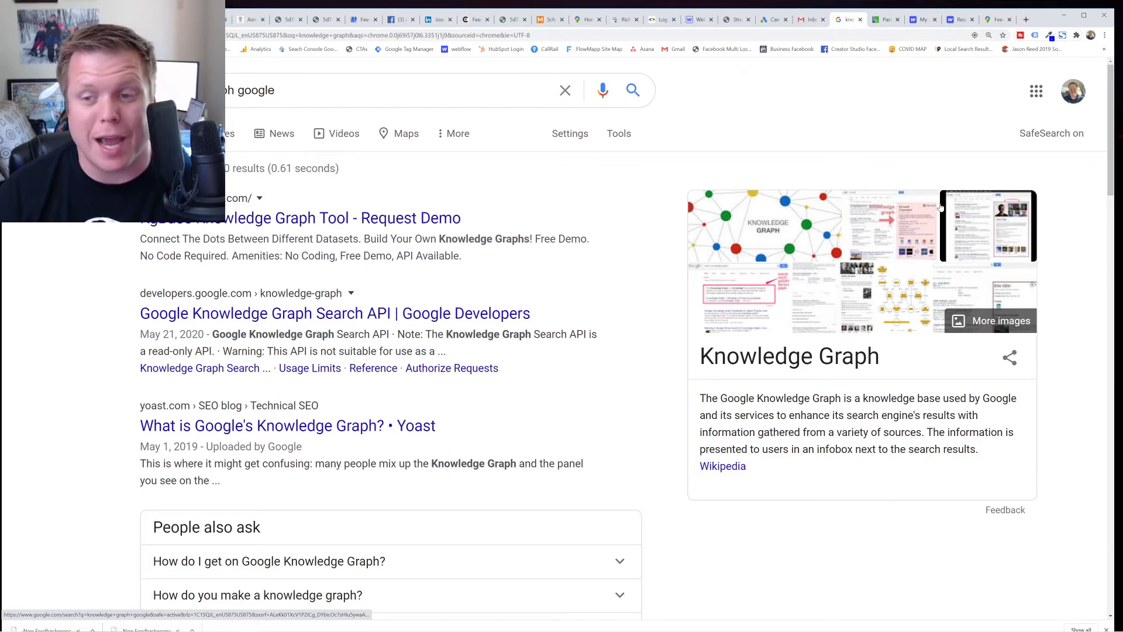
scroll(845, 337, down, 1)
scroll(900, 266, down, 3)
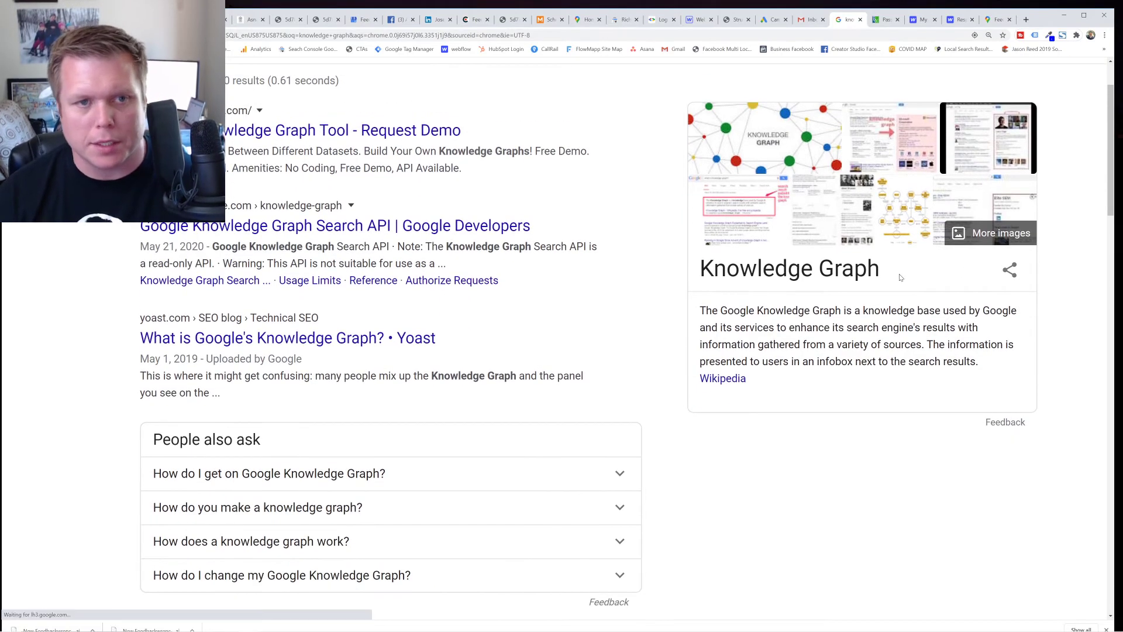
scroll(900, 266, down, 6)
scroll(900, 266, up, 8)
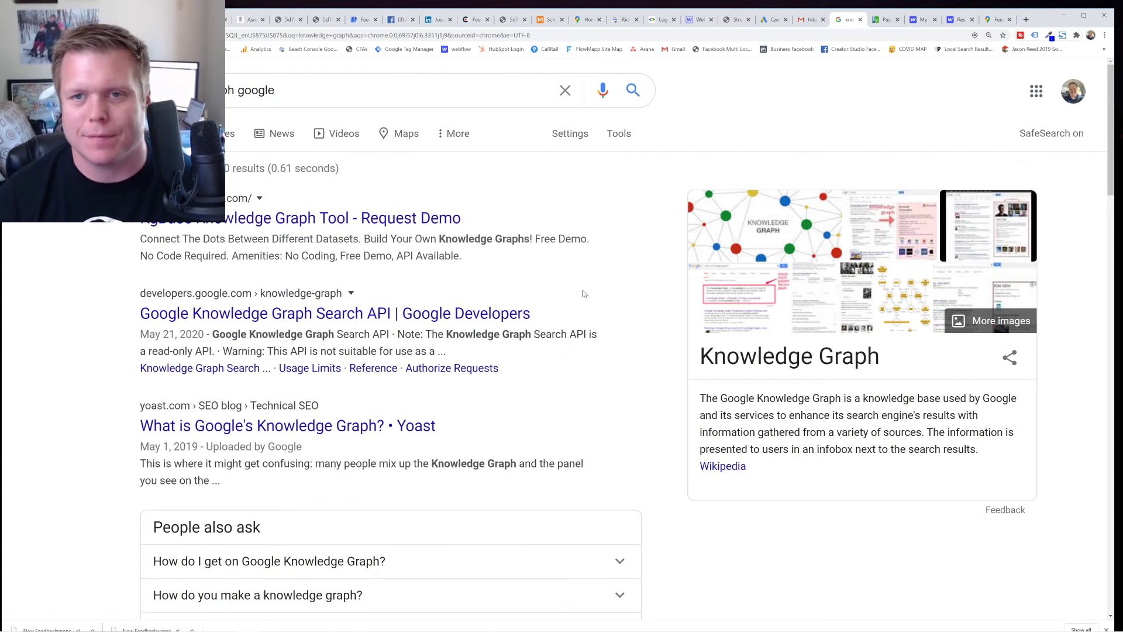
click(553, 23)
click(426, 139)
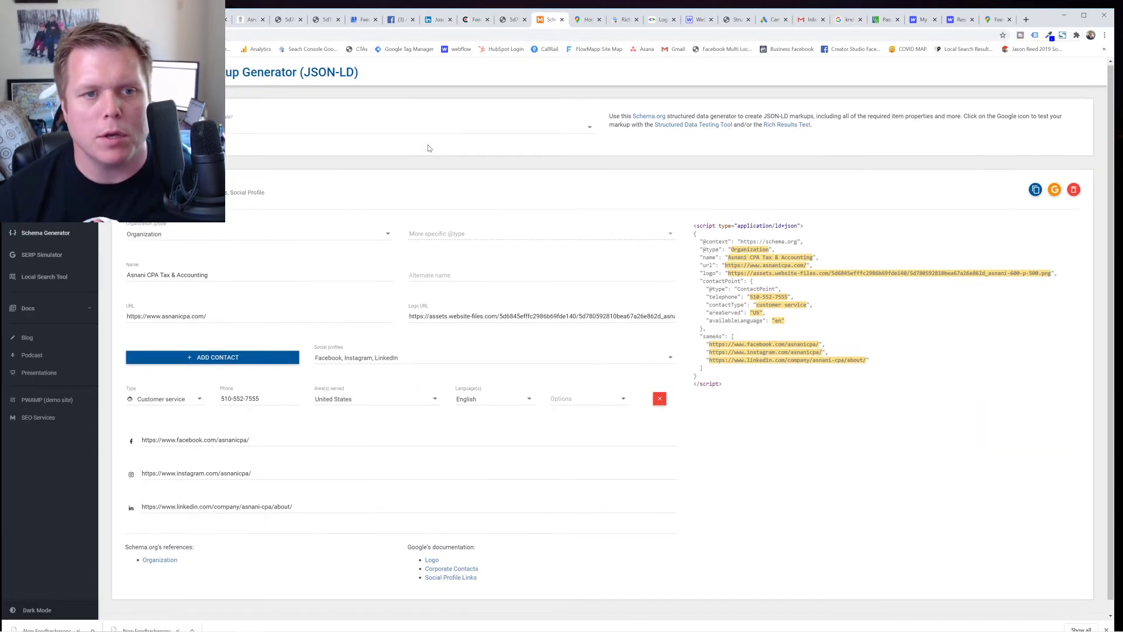
click(427, 129)
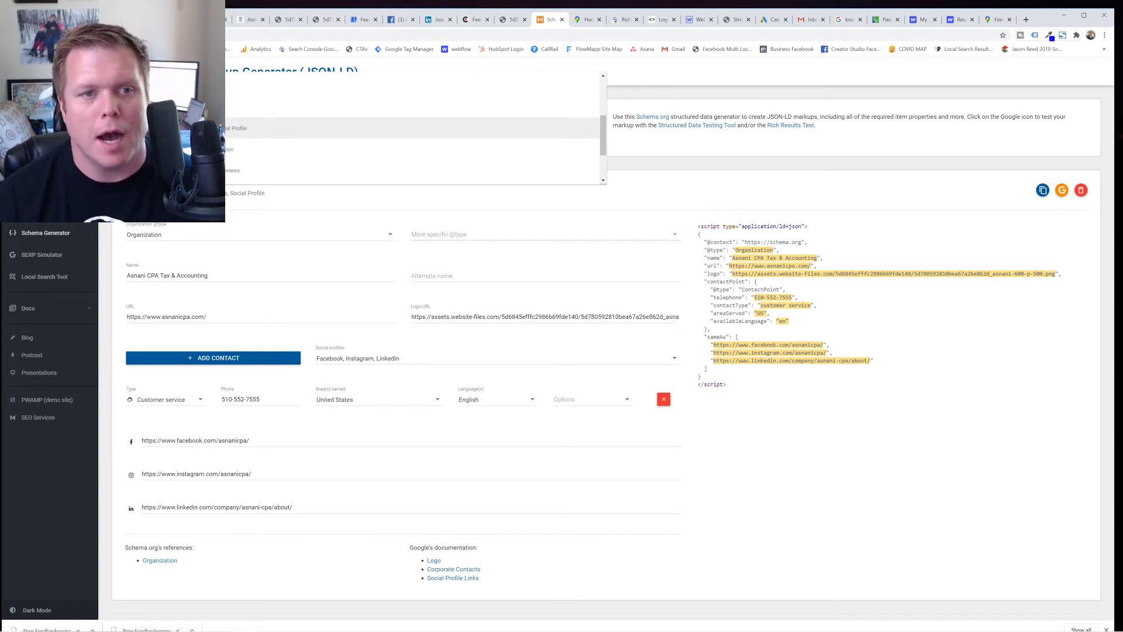
scroll(412, 127, up, 3)
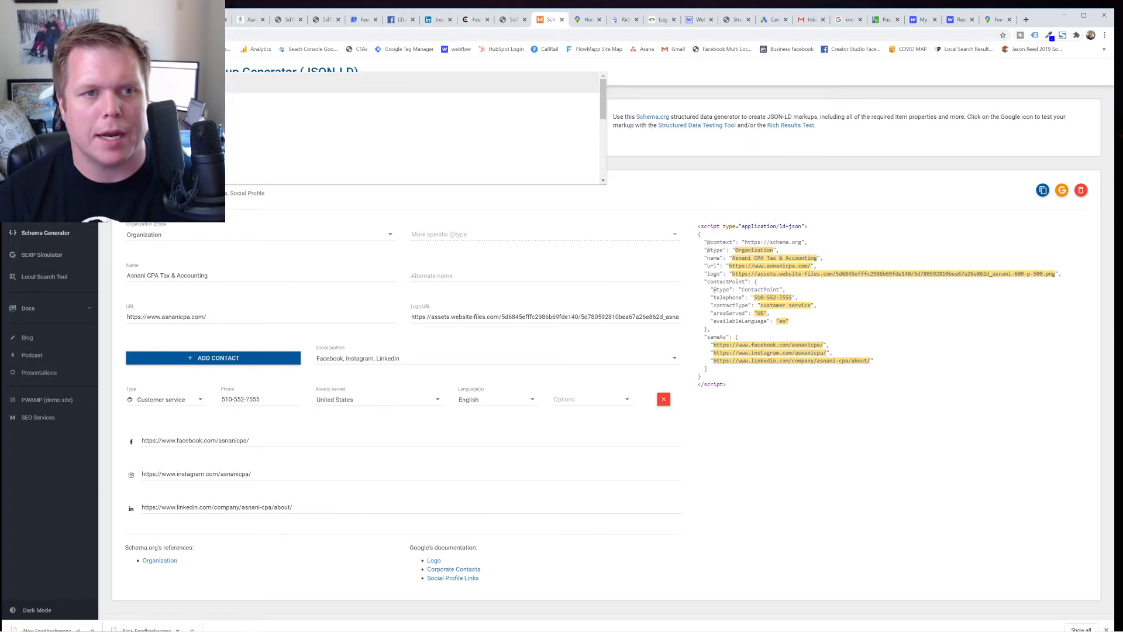
click(413, 82)
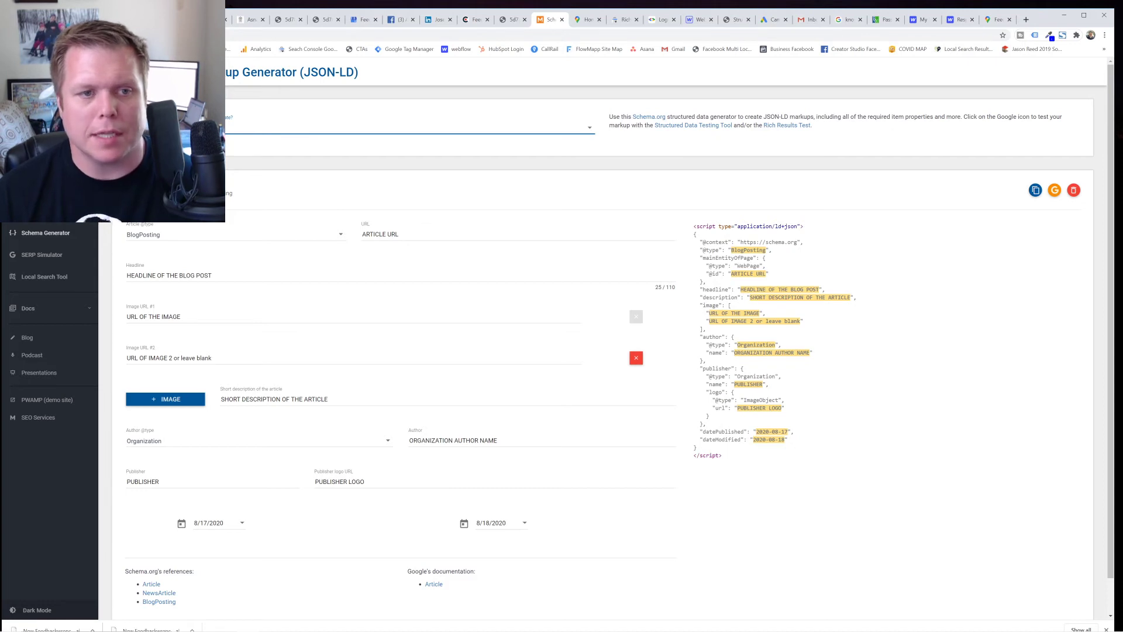
click(178, 234)
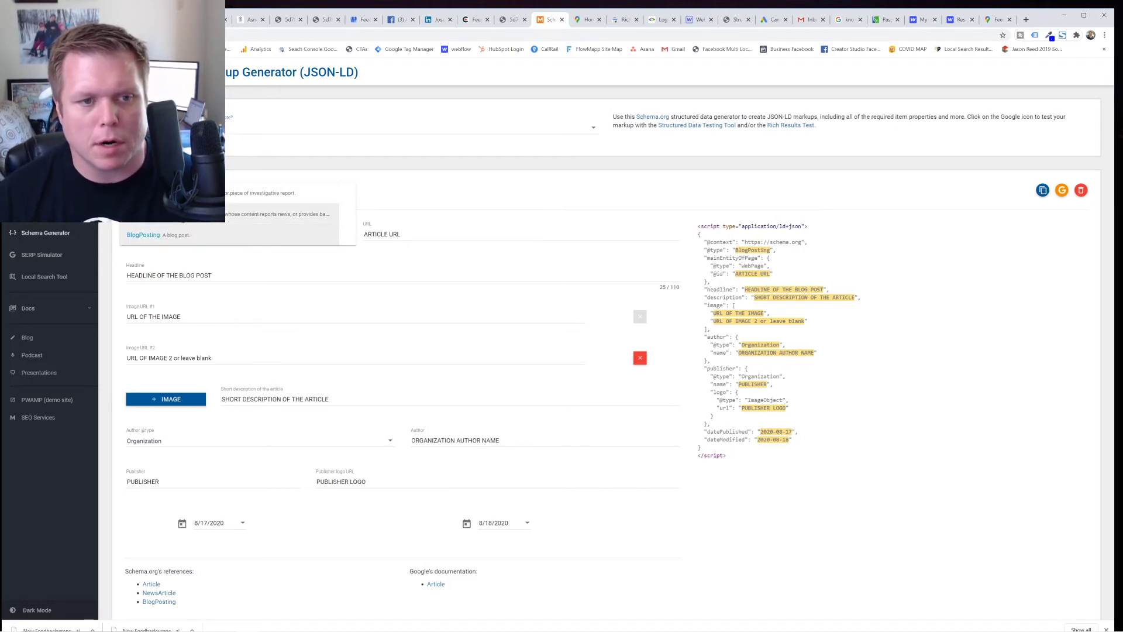
click(192, 237)
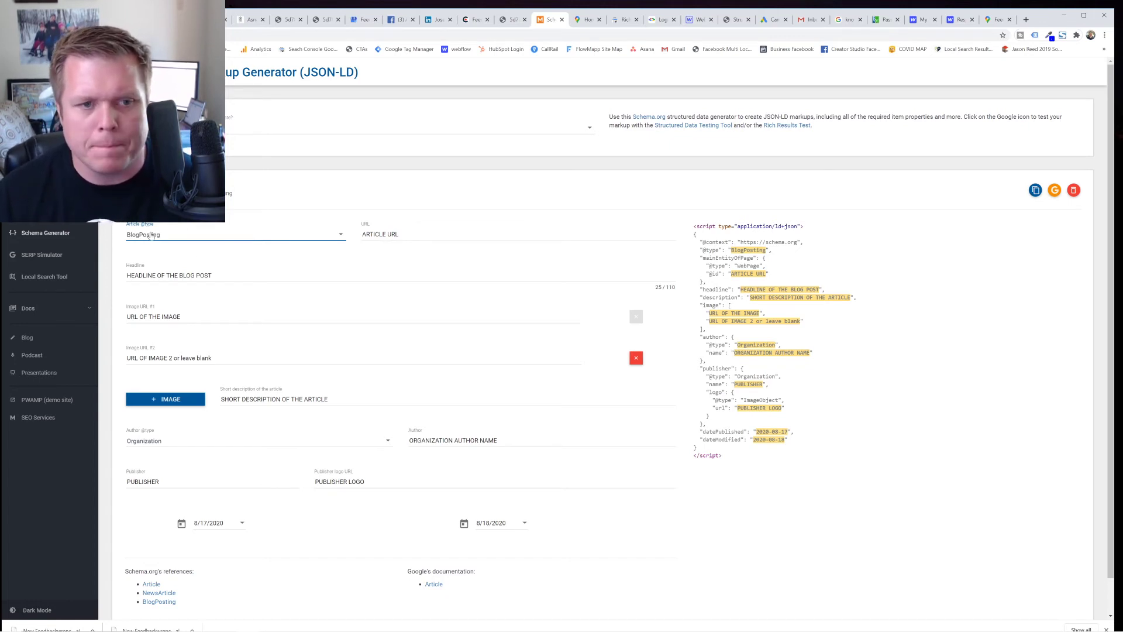
Check the article URL and first image placeholders, and remove Image URL #2
click(433, 236)
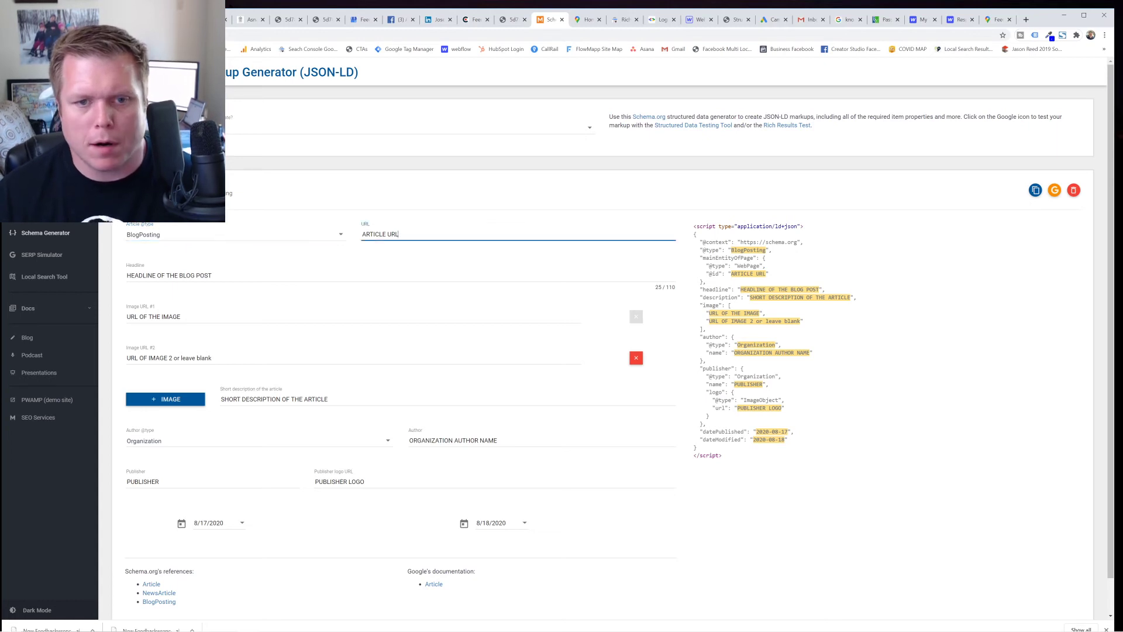
key(ctrl+shift+Left)
key(ctrl+shift+Left)
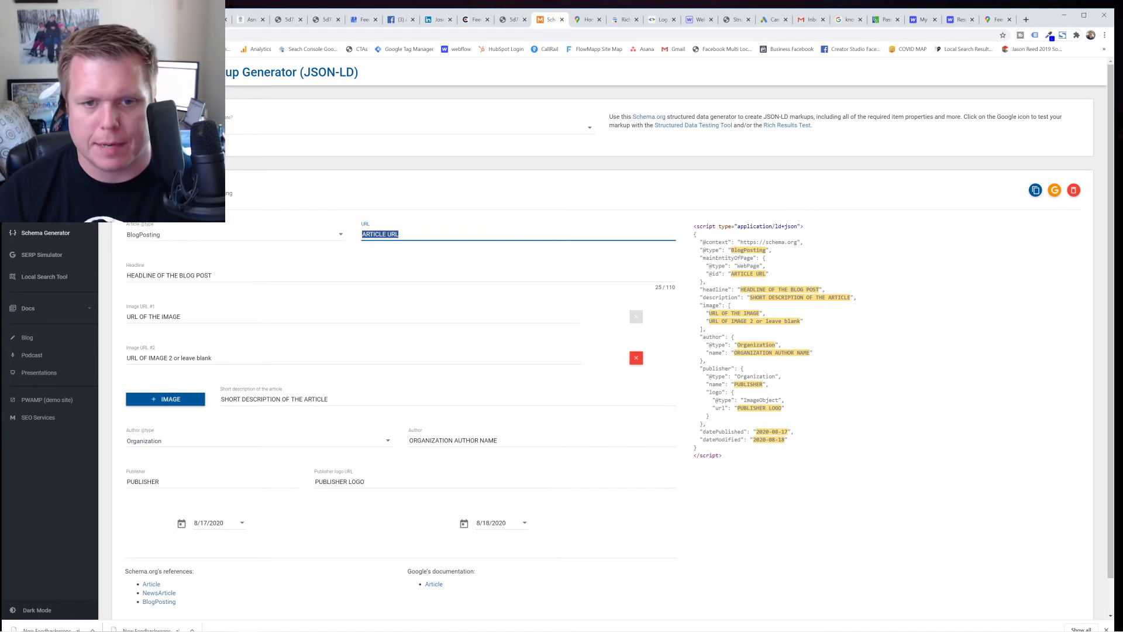
key(Right)
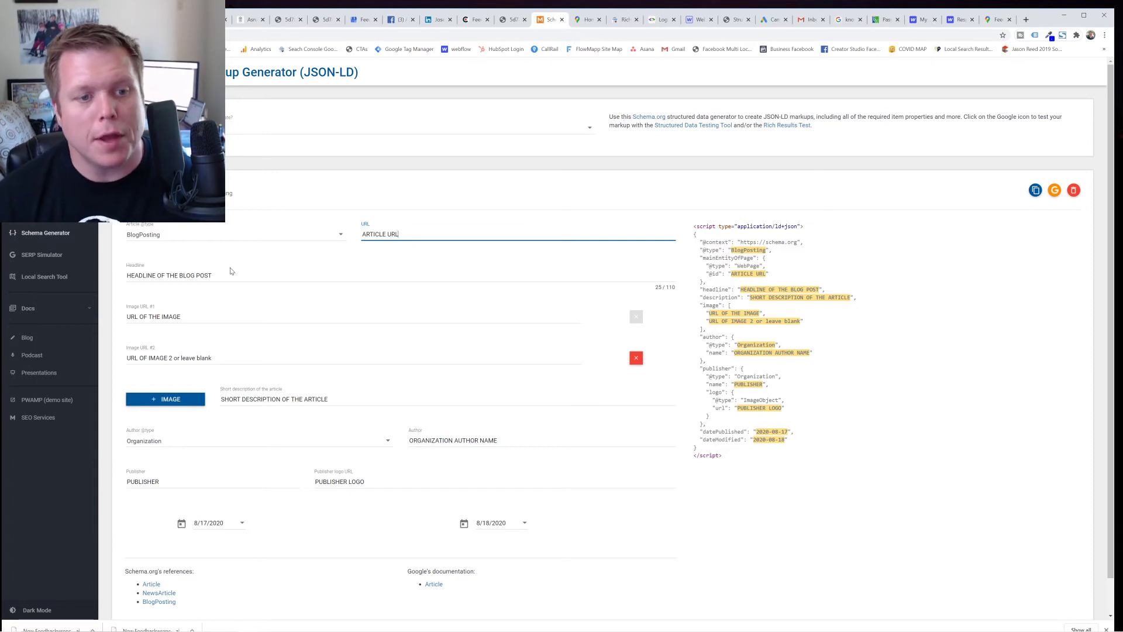
key(Tab)
click(171, 316)
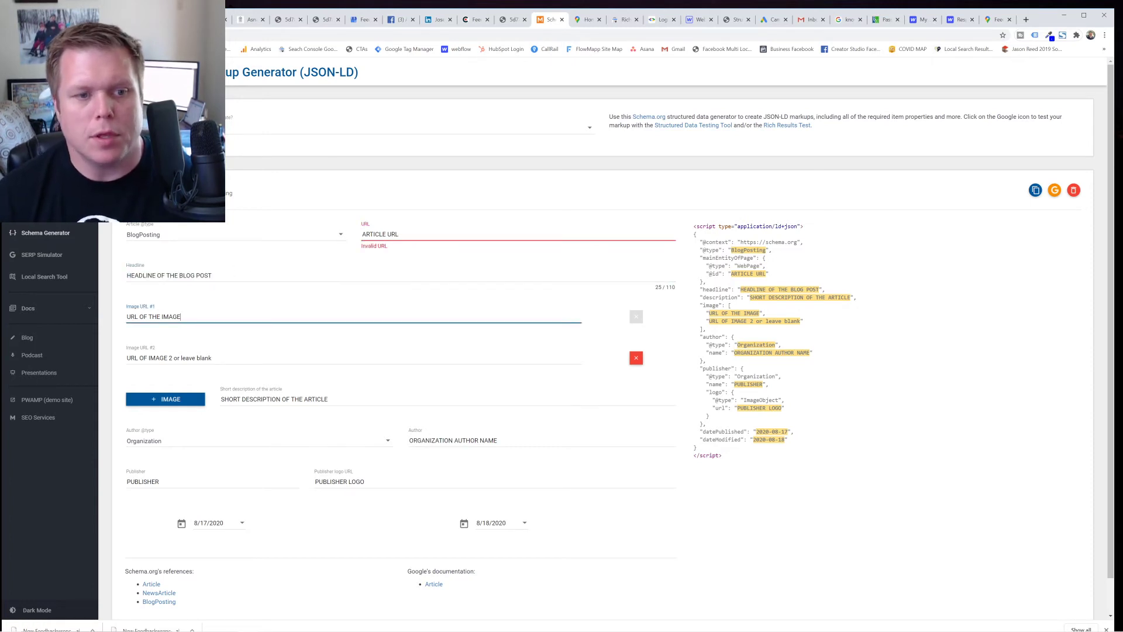
double_click(170, 316)
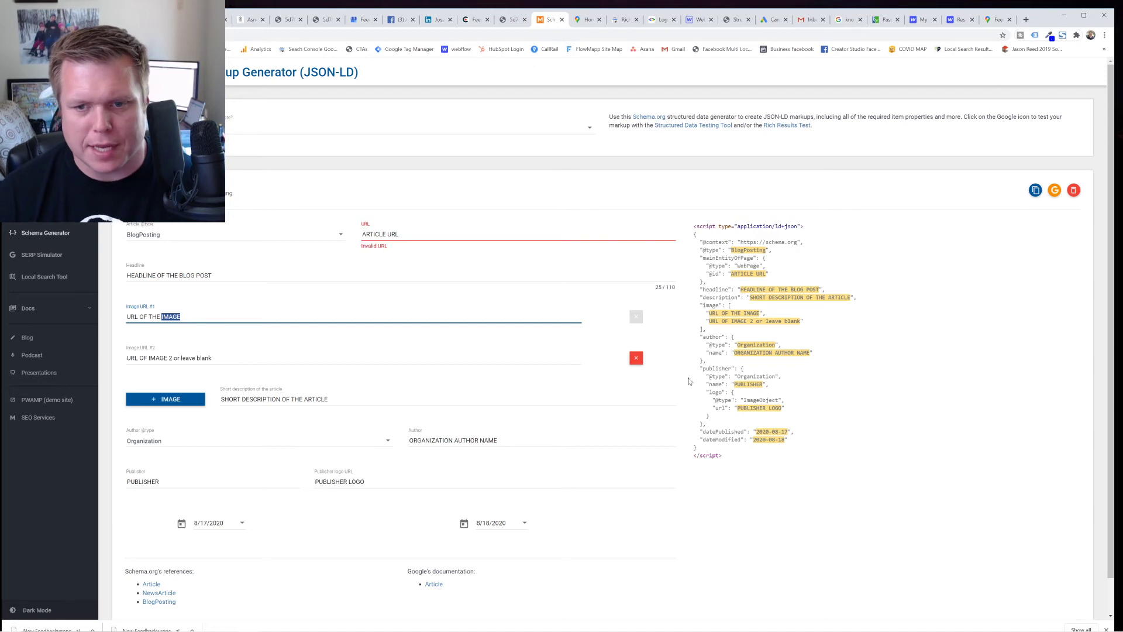
click(636, 357)
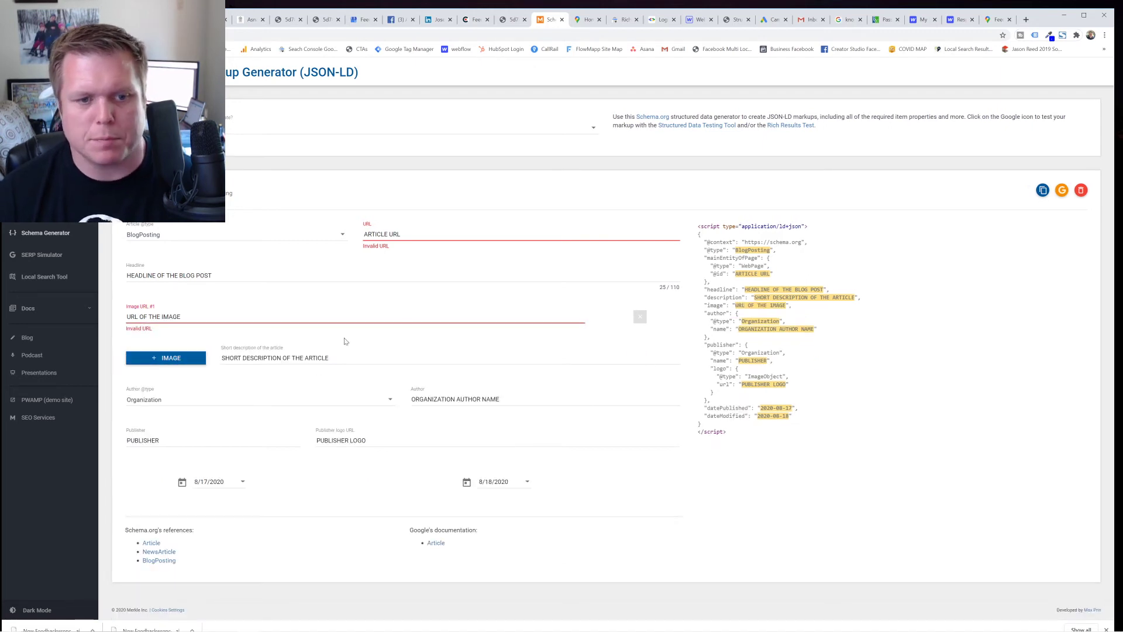
Keep Organization as author type and paste the Organization script into the Publisher logo URL
triple_click(288, 358)
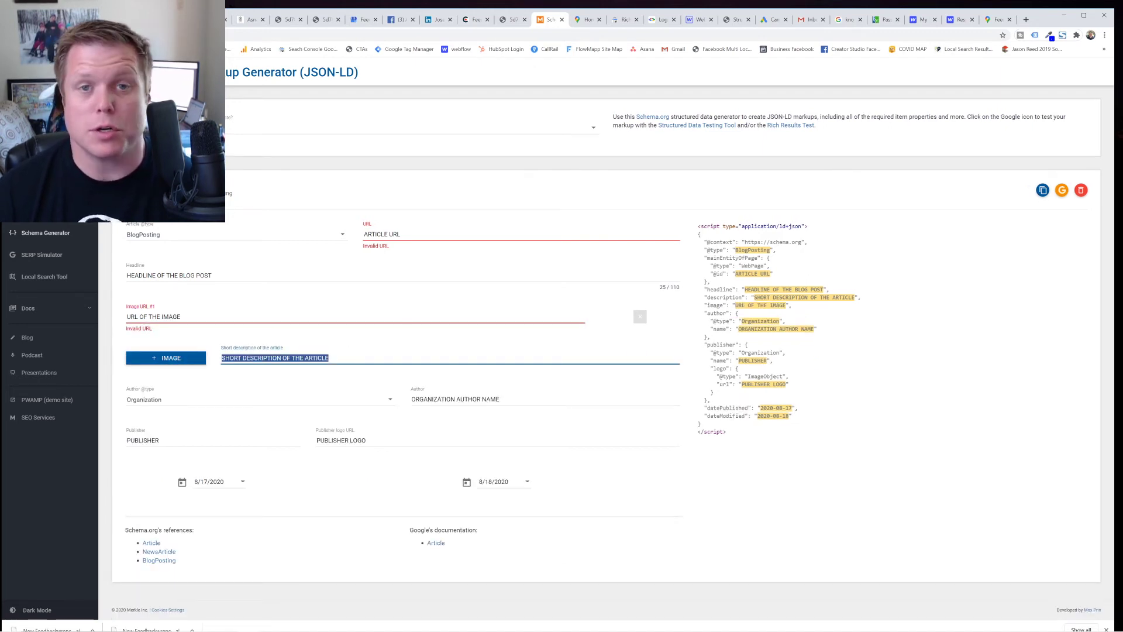
click(143, 404)
click(145, 401)
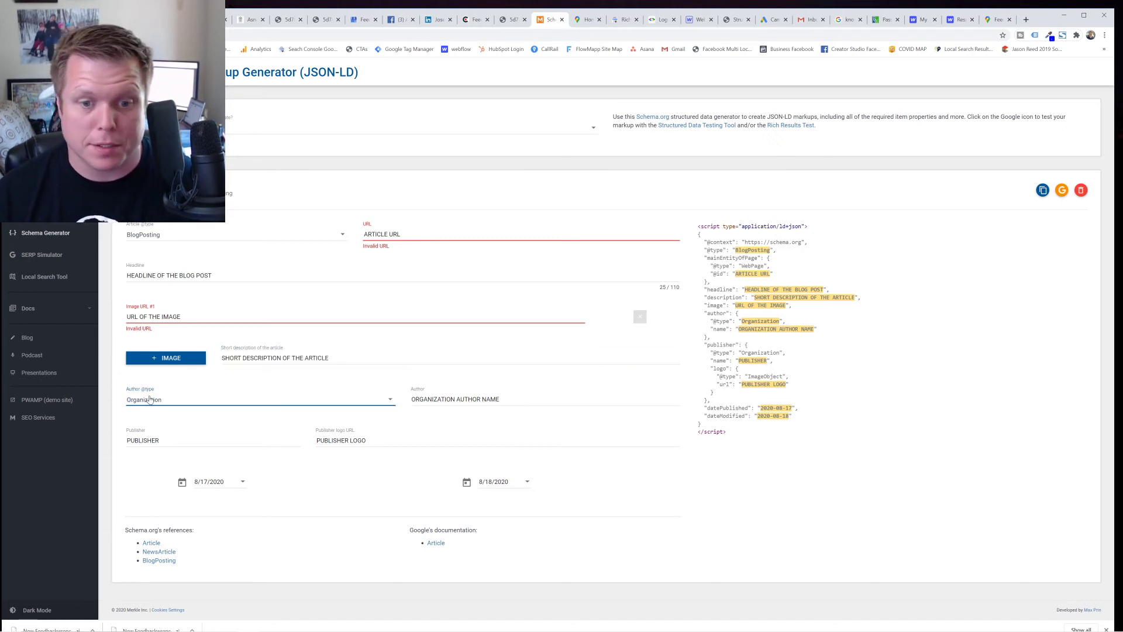
drag(501, 399, 411, 399)
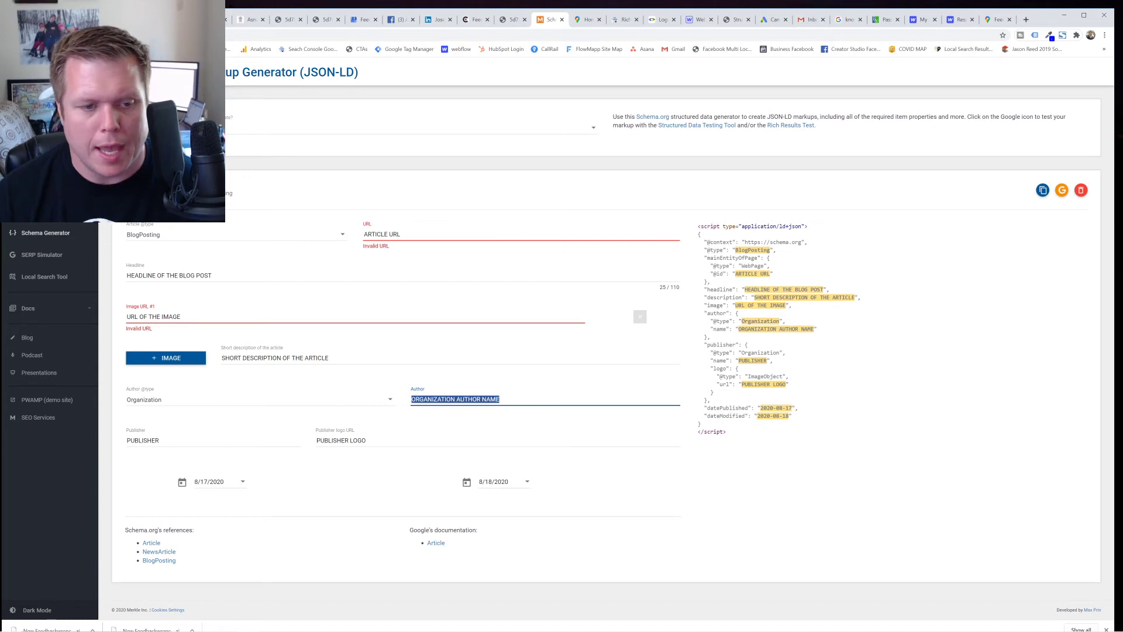
key(Tab)
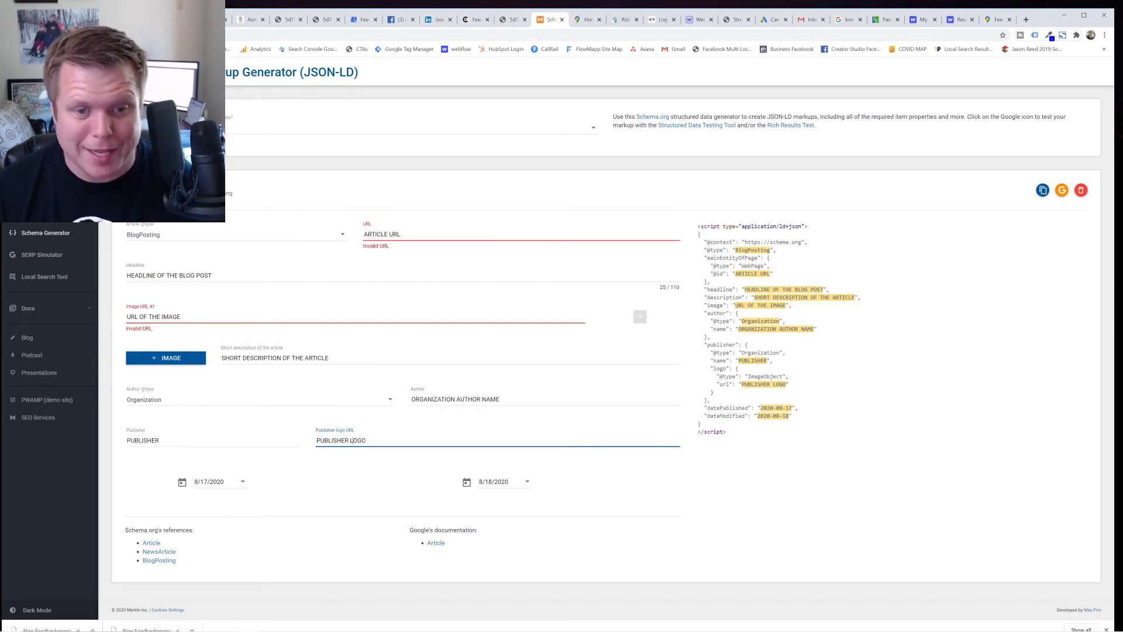
drag(367, 440, 316, 440)
click(317, 440)
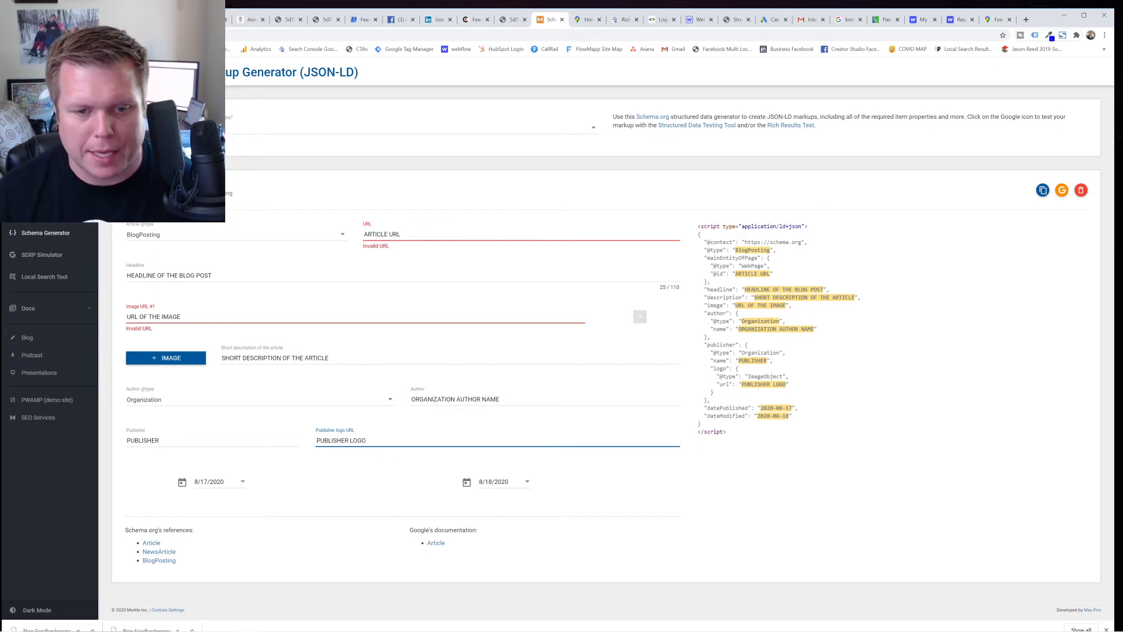
drag(368, 440, 316, 440)
key(ctrl+v)
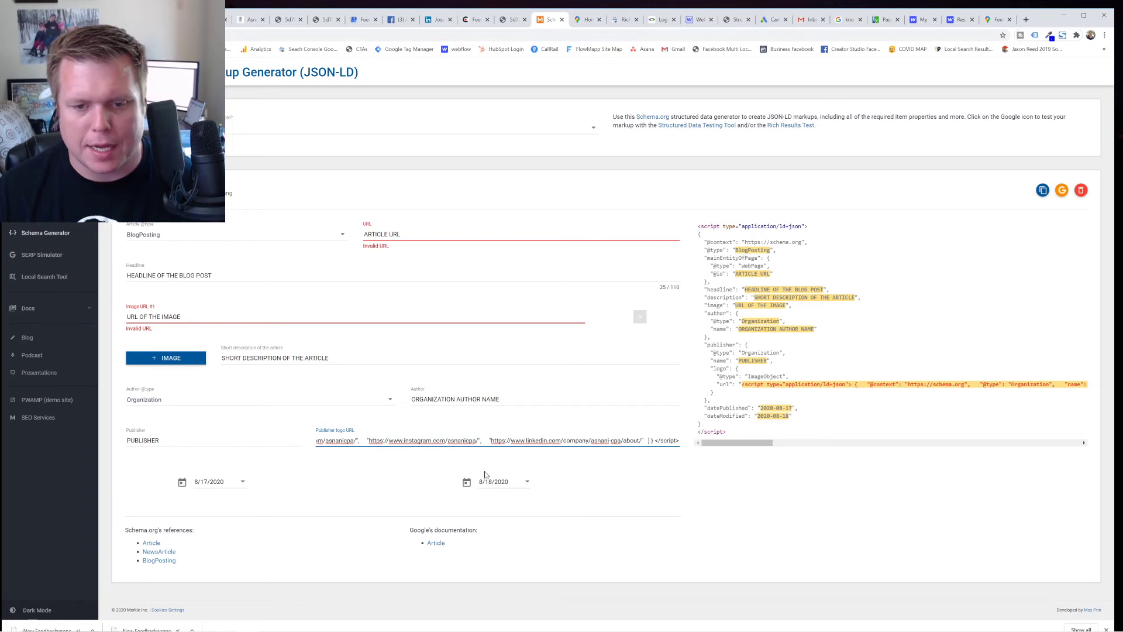
click(662, 503)
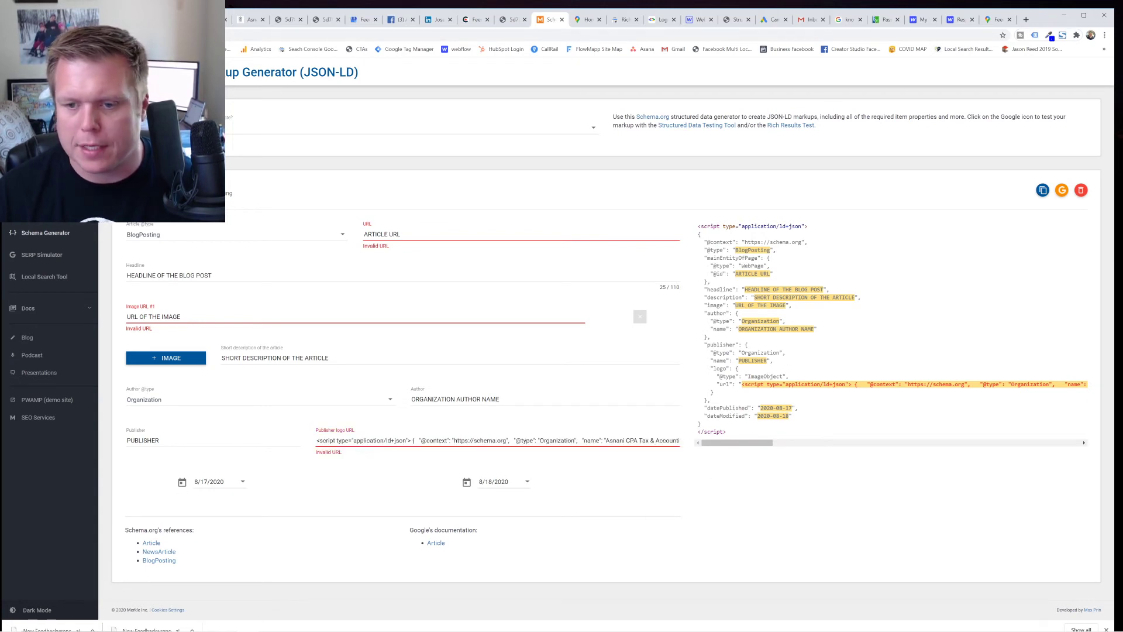
Select the whole generated BlogPosting JSON-LD script
drag(739, 434, 680, 218)
click(679, 218)
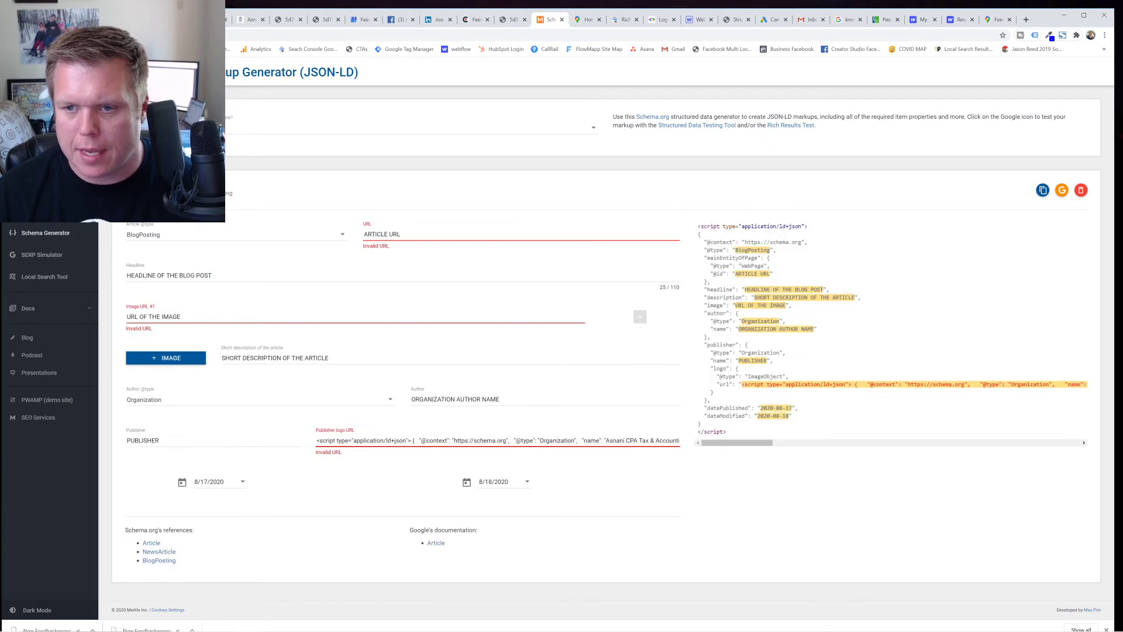
drag(735, 432, 693, 230)
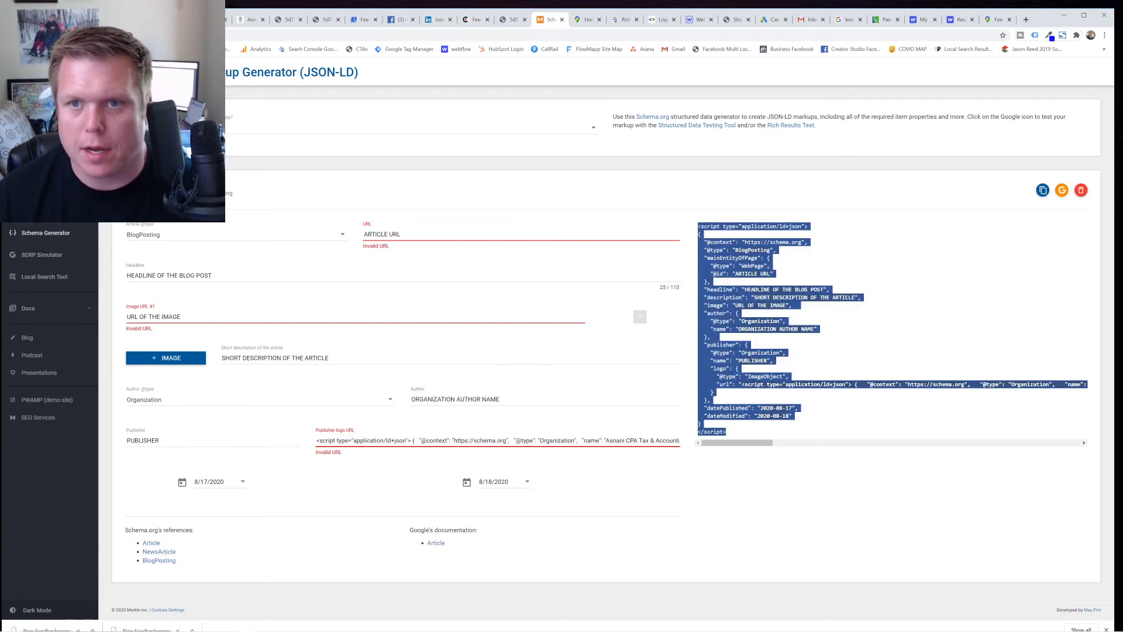
Back in Webflow, open the Blog Posts collection settings and start adding a new field
click(698, 23)
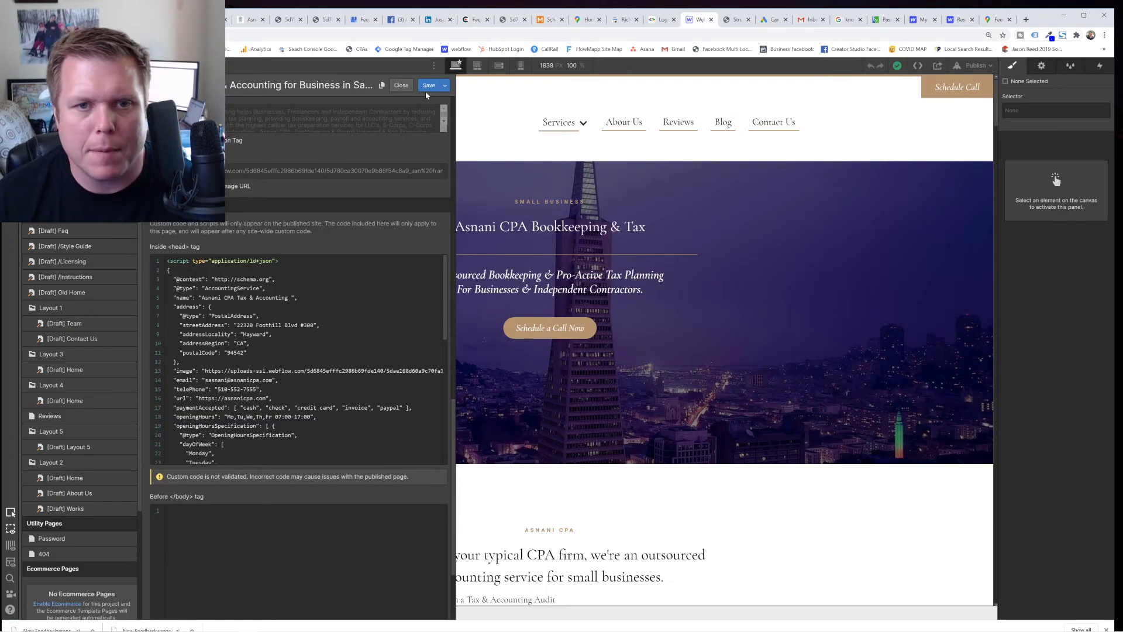
click(401, 85)
key(c)
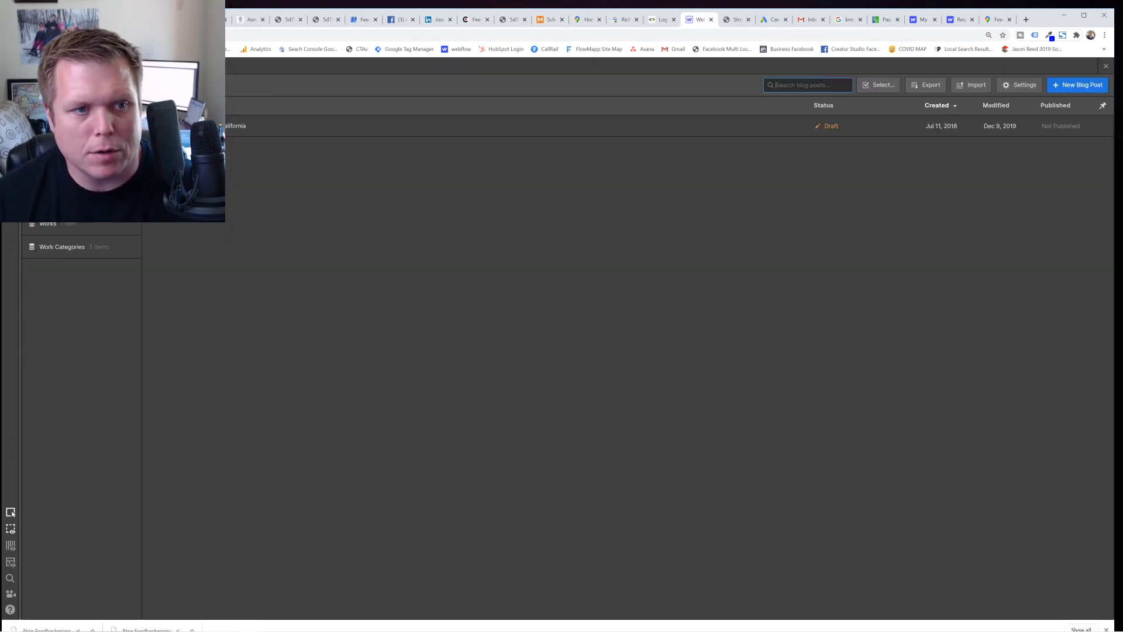
click(1019, 85)
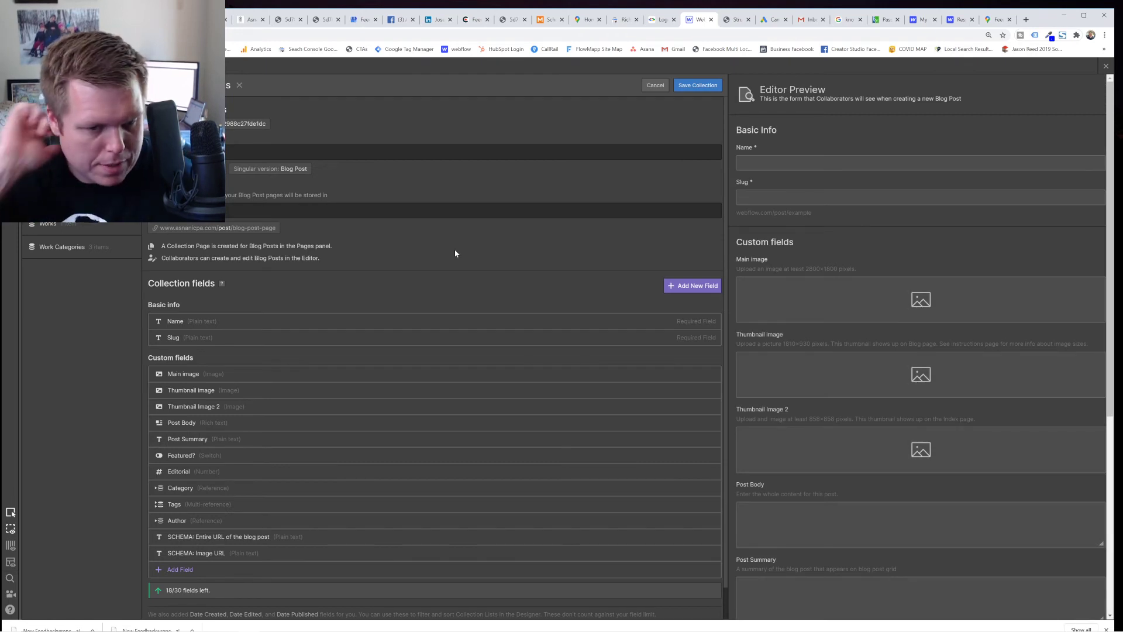
scroll(176, 527, down, 1)
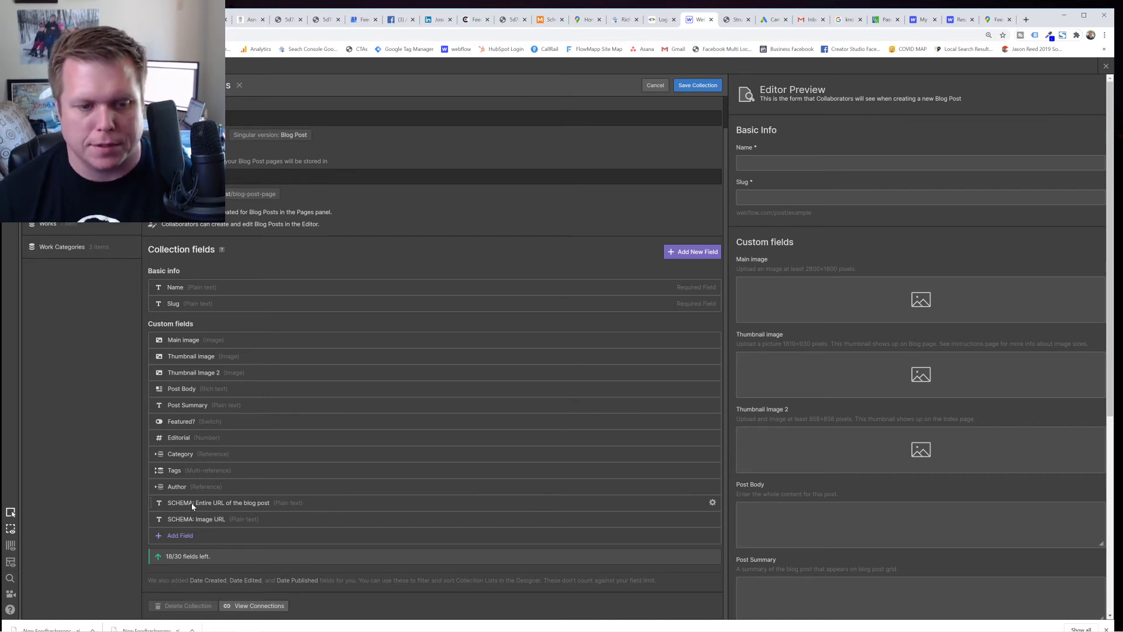
click(182, 536)
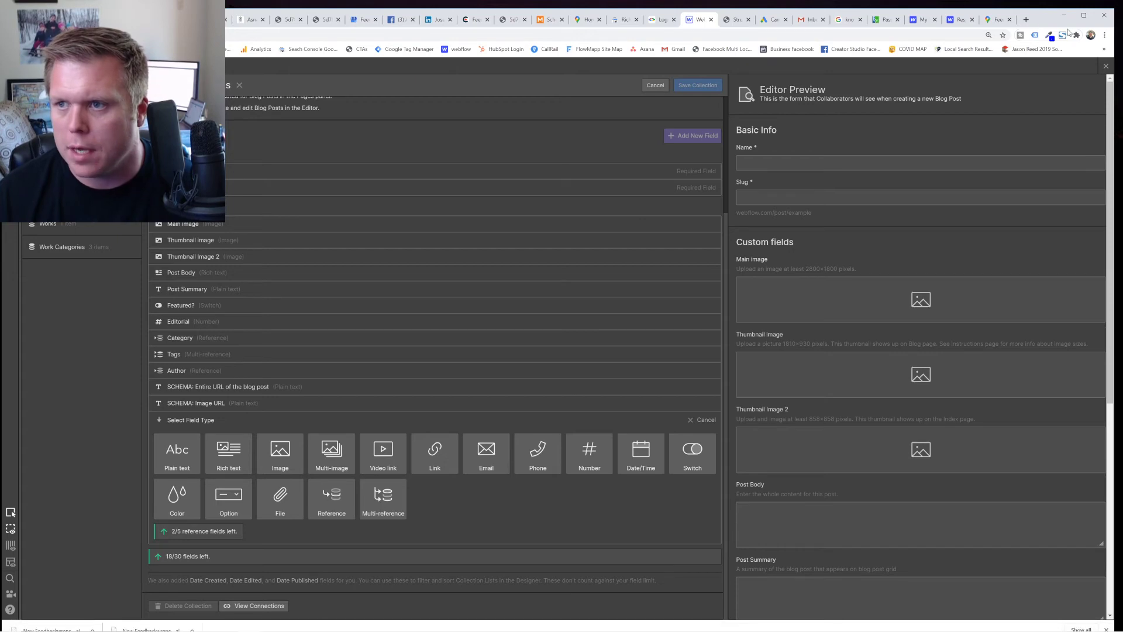
click(1084, 15)
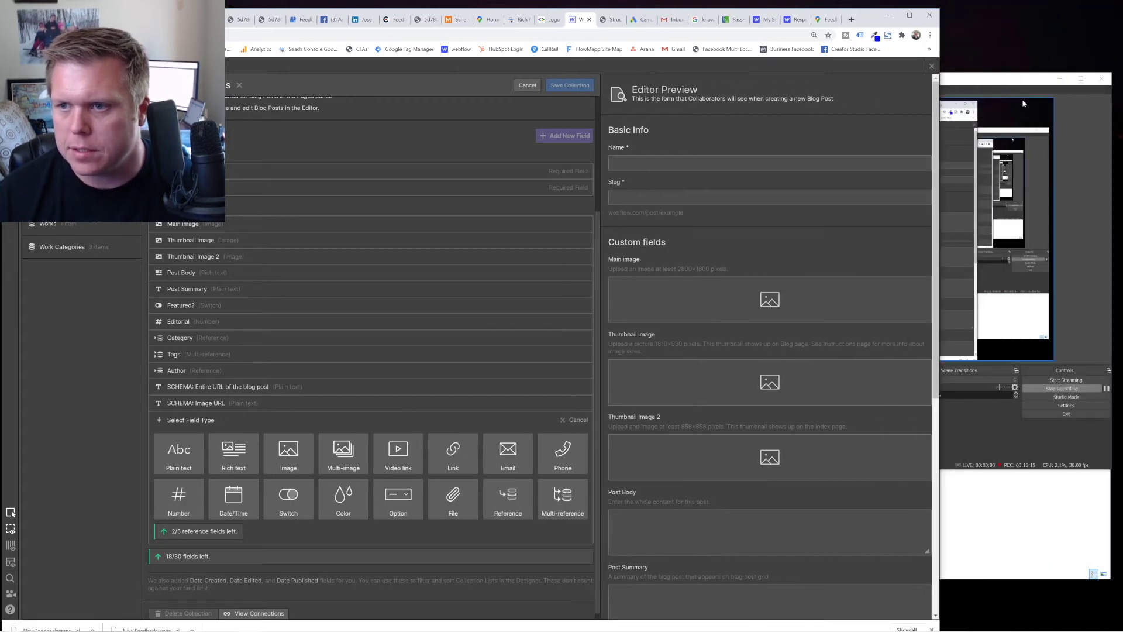
In Notepad, replace the old link with the pasted BlogPosting JSON-LD script
drag(1023, 78, 164, 386)
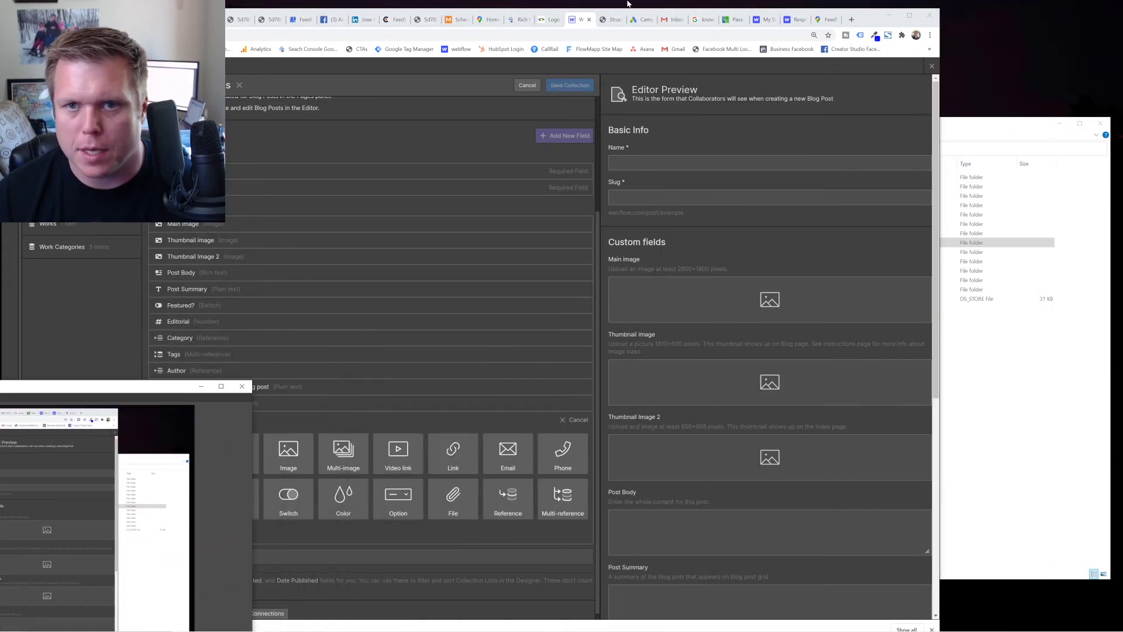
click(577, 20)
click(1020, 136)
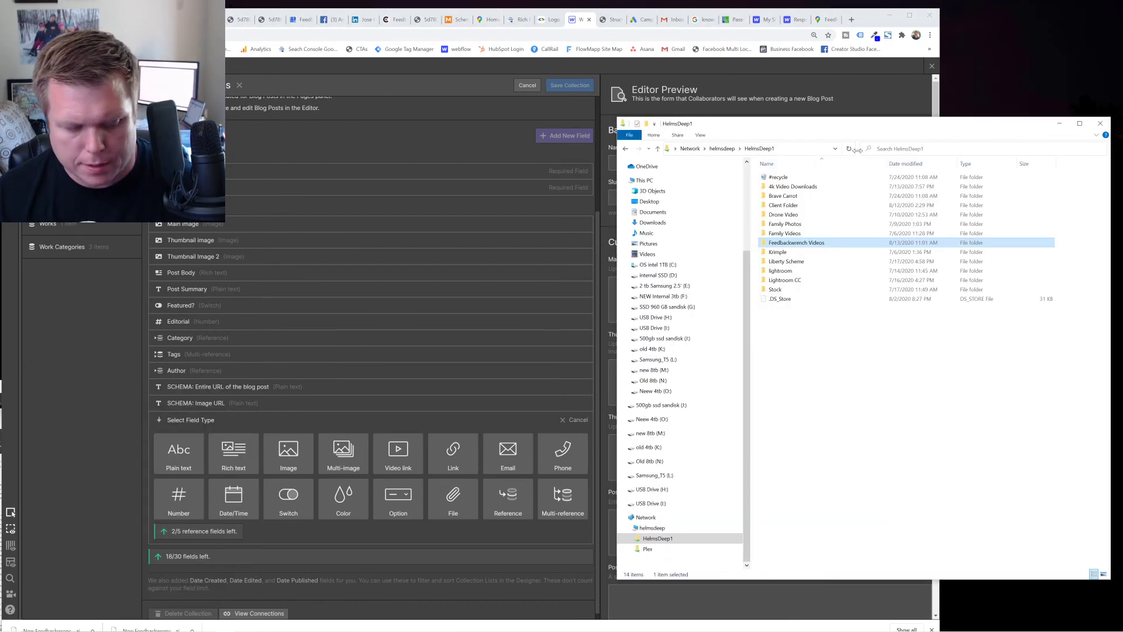
key(super+Tab)
click(68, 325)
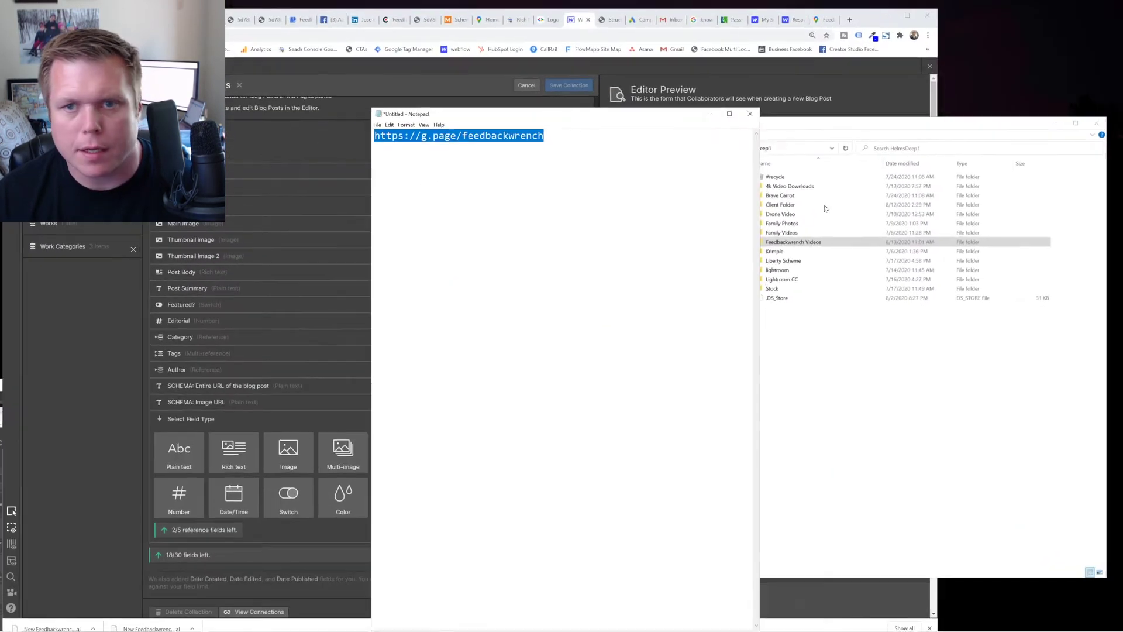
key(BackSpace)
key(ctrl+v)
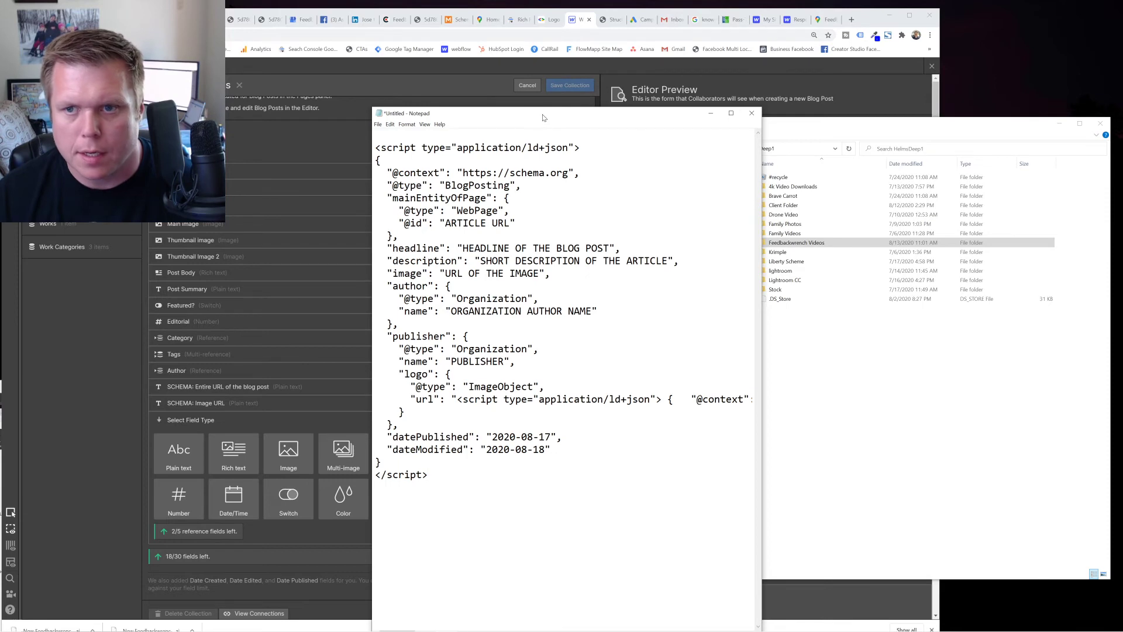
Move Notepad aside and close the File Explorer window
drag(543, 117, 945, 117)
click(995, 124)
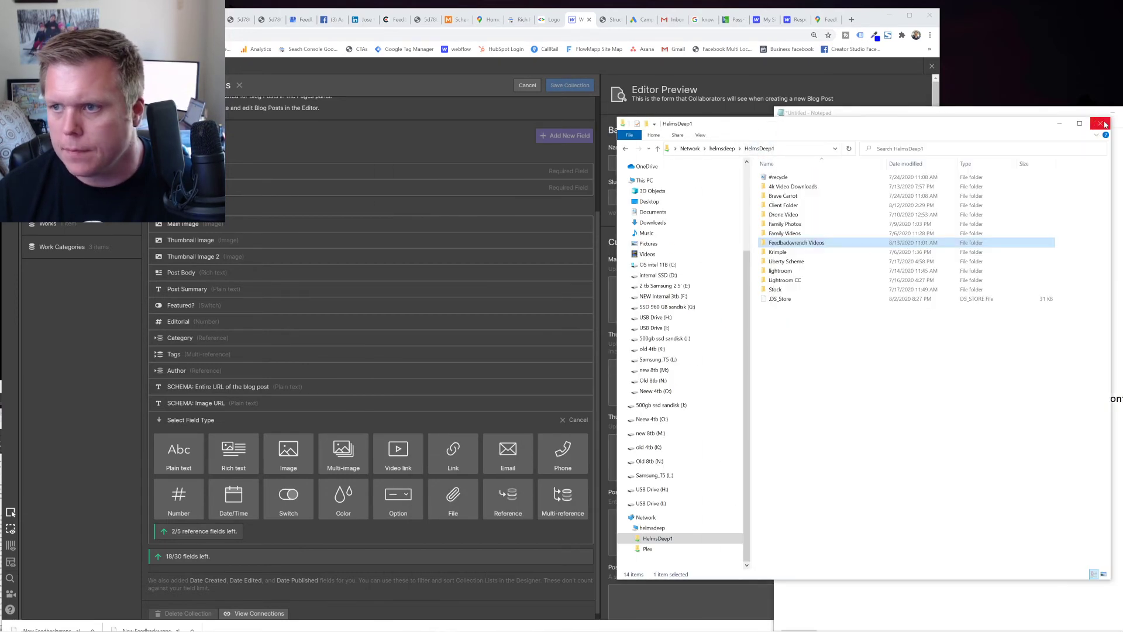
click(1101, 124)
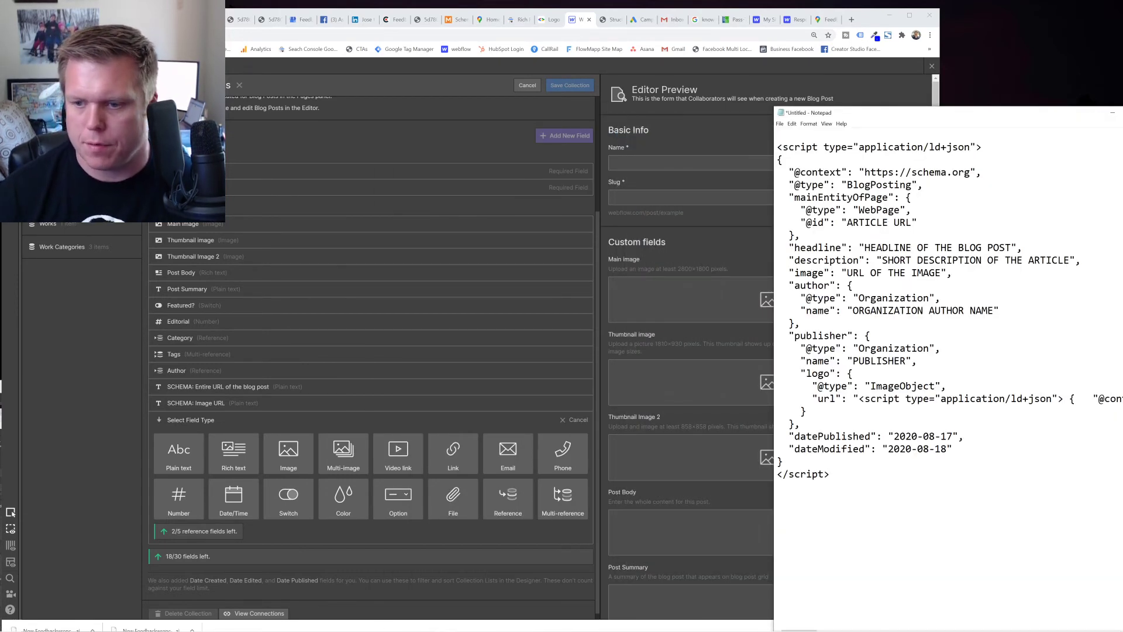
Add a Date/Time field named SCHEMA PUBLISH DATE
click(233, 497)
text(SCHEMA)
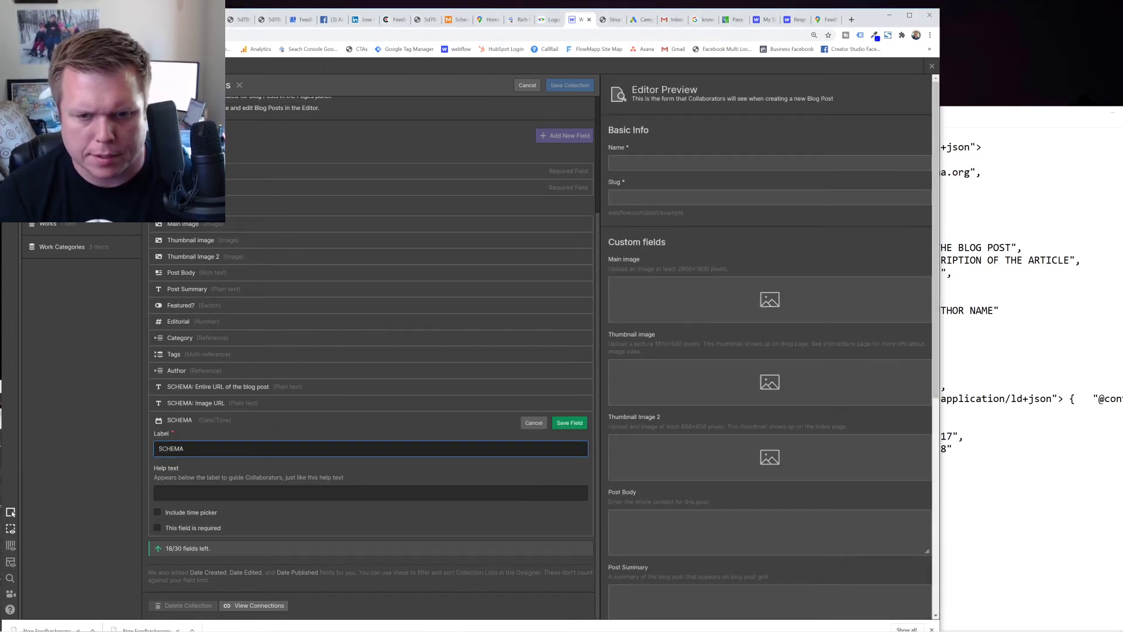
text( PUBLISH DATE)
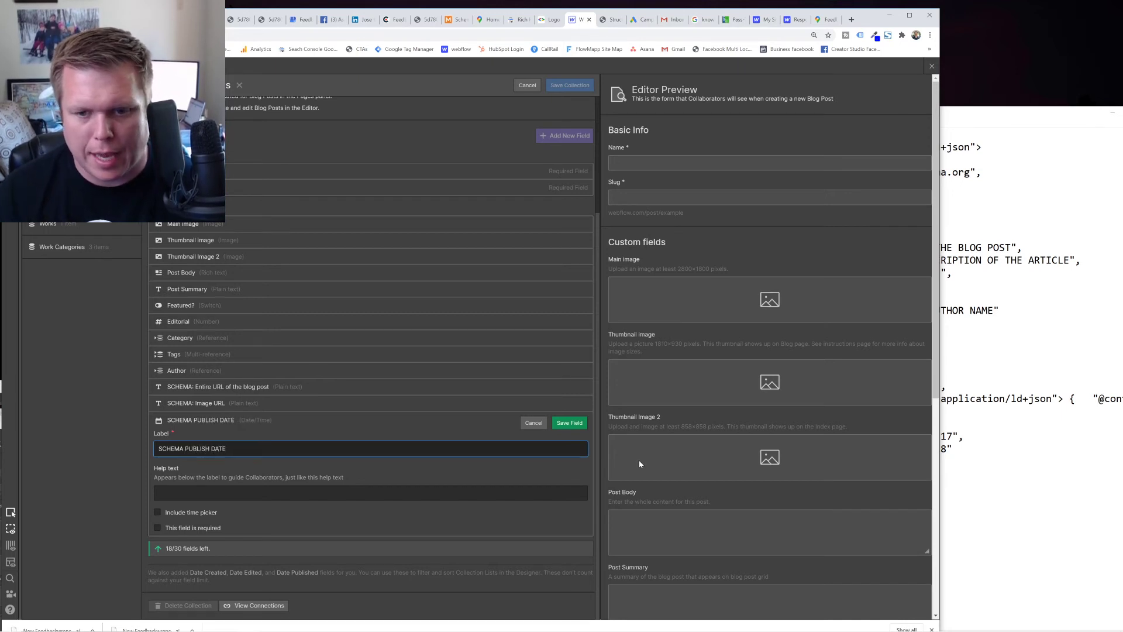
click(583, 424)
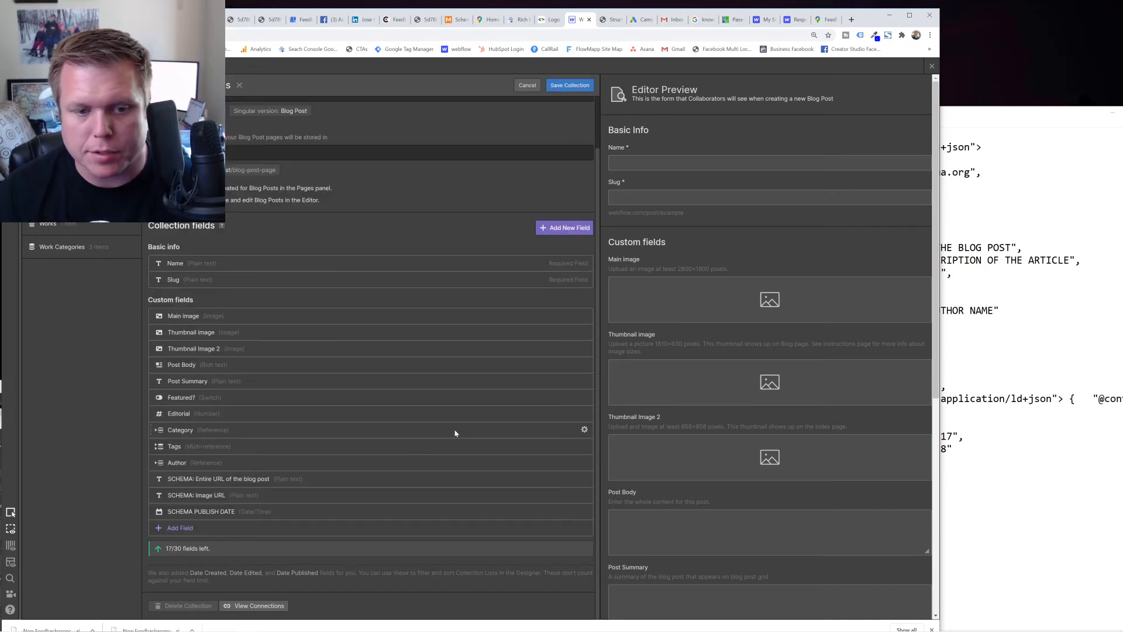
Add a SCHEMA EDITED DATE Date/Time field, matching the script's dateModified key
click(181, 528)
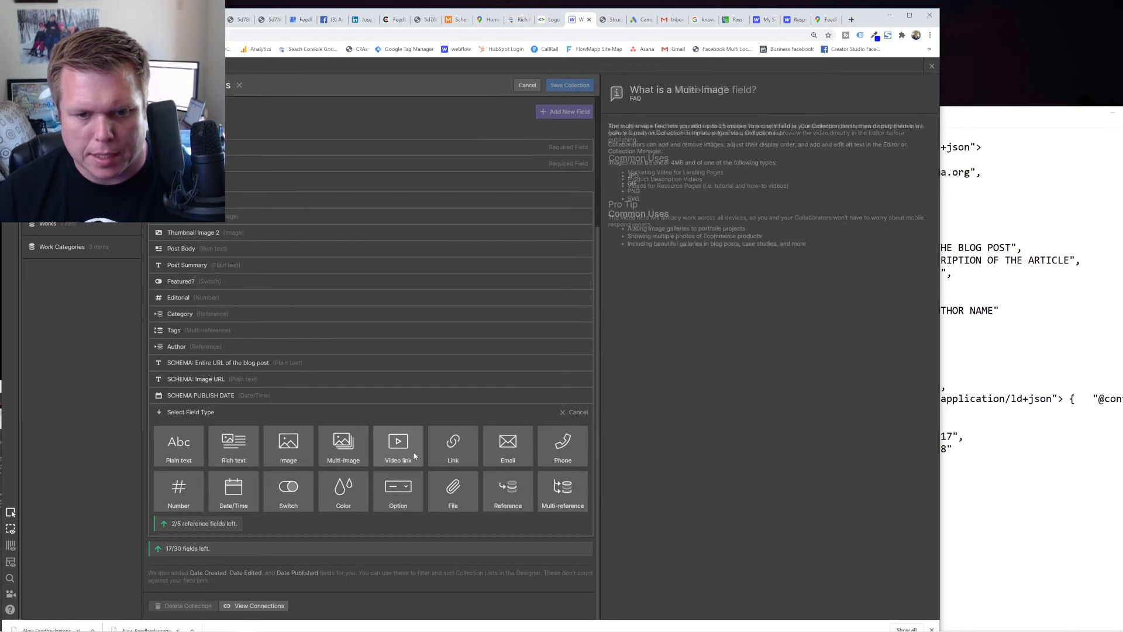
click(251, 493)
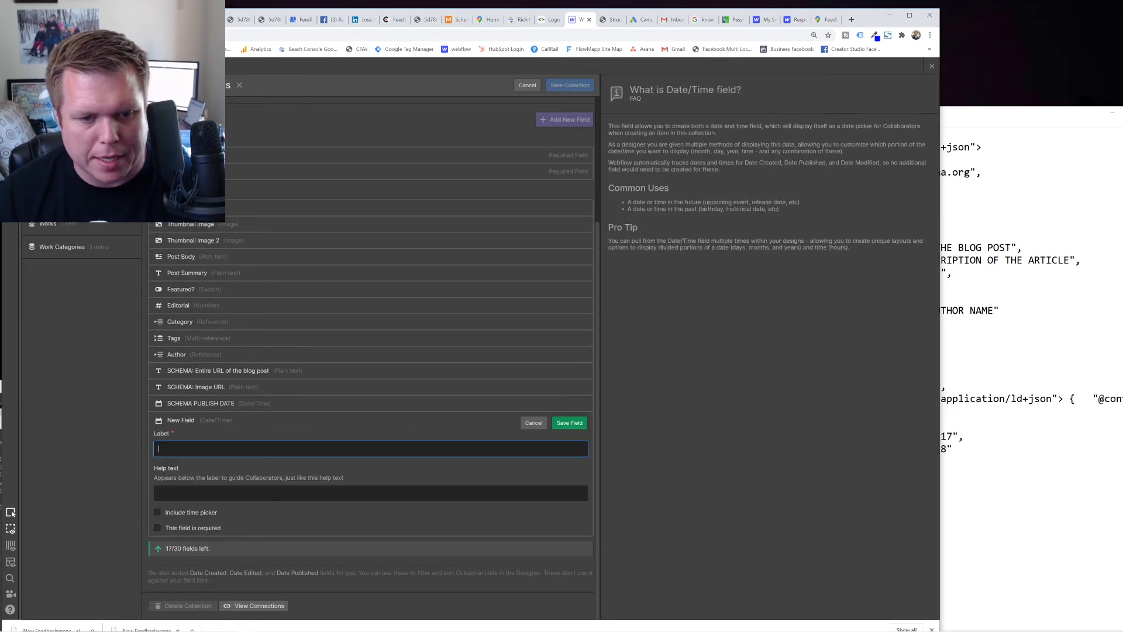
text(SC)
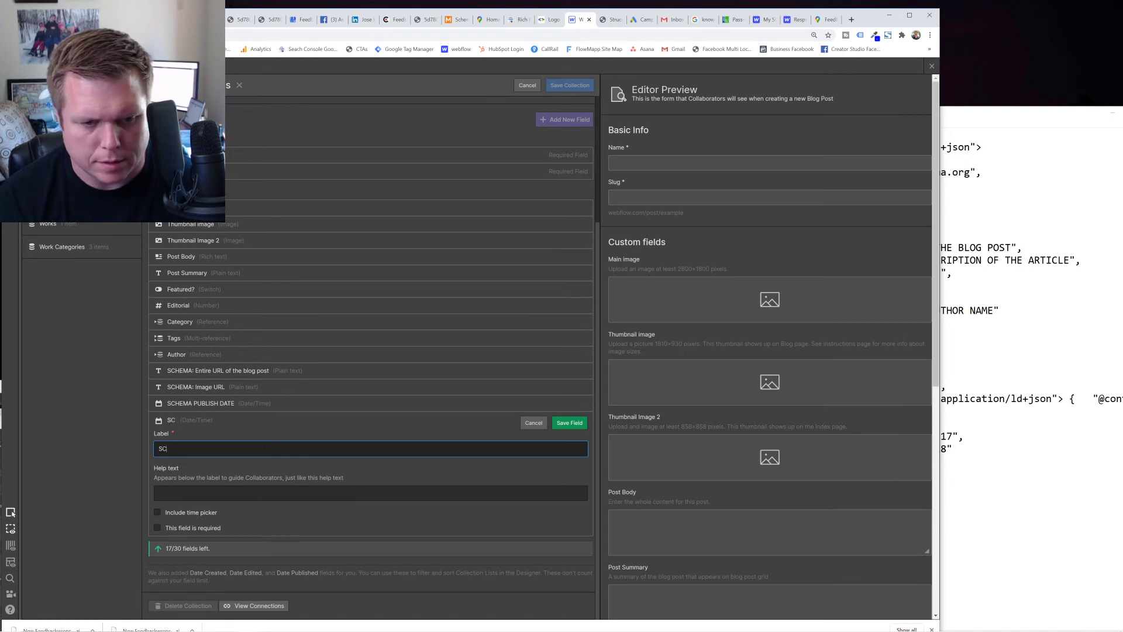
text(HEMA EDIT)
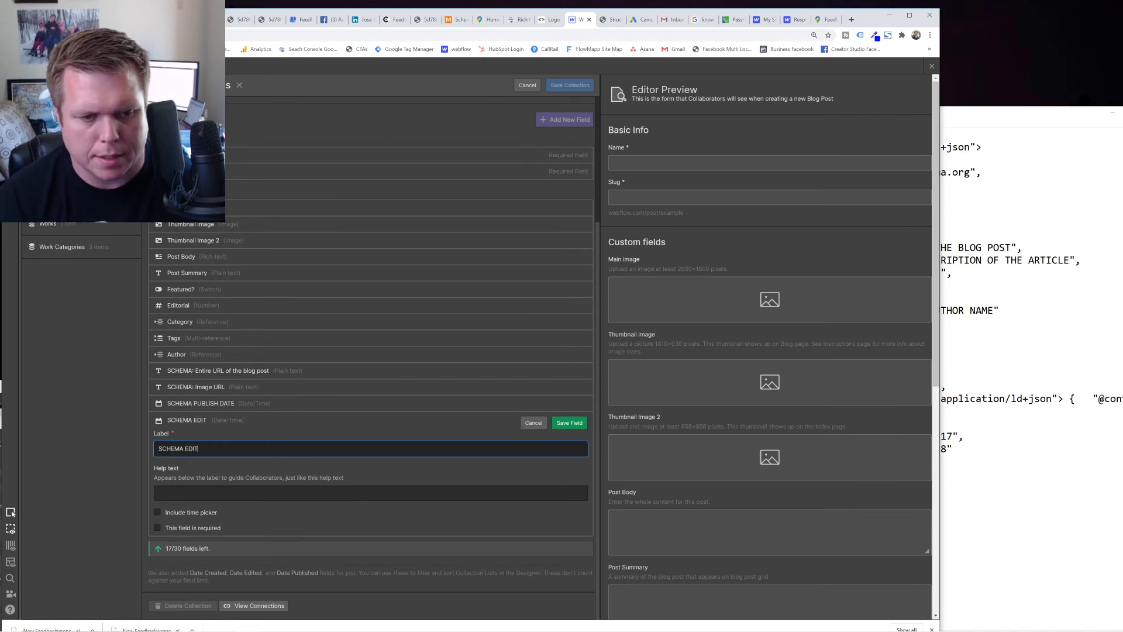
text(ED TATE)
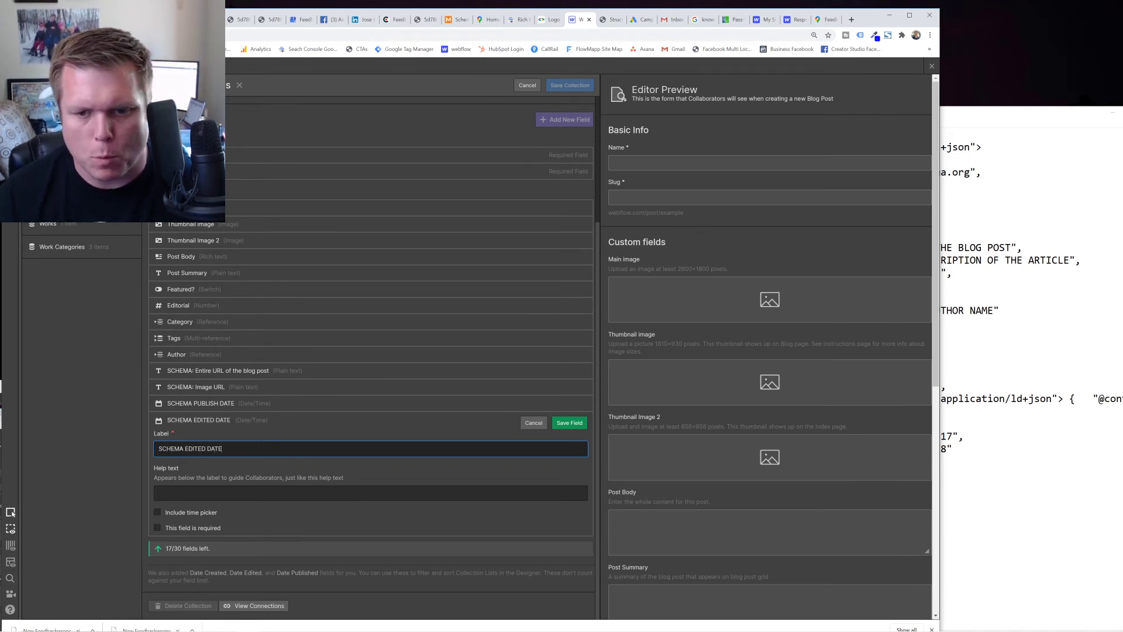
click(569, 422)
click(995, 449)
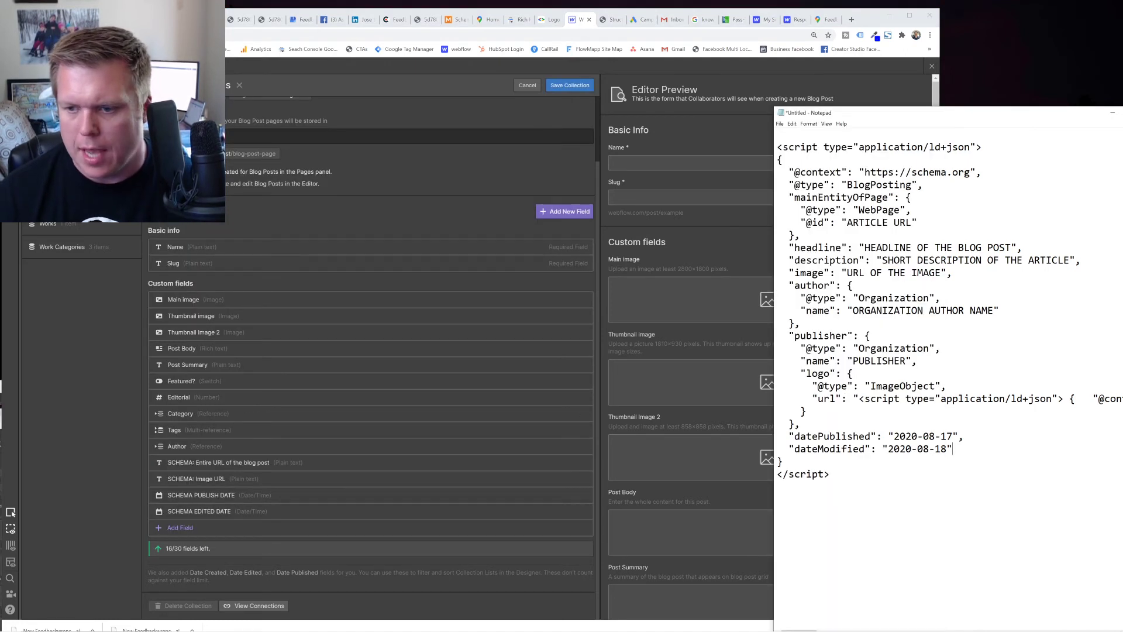
drag(818, 436, 865, 436)
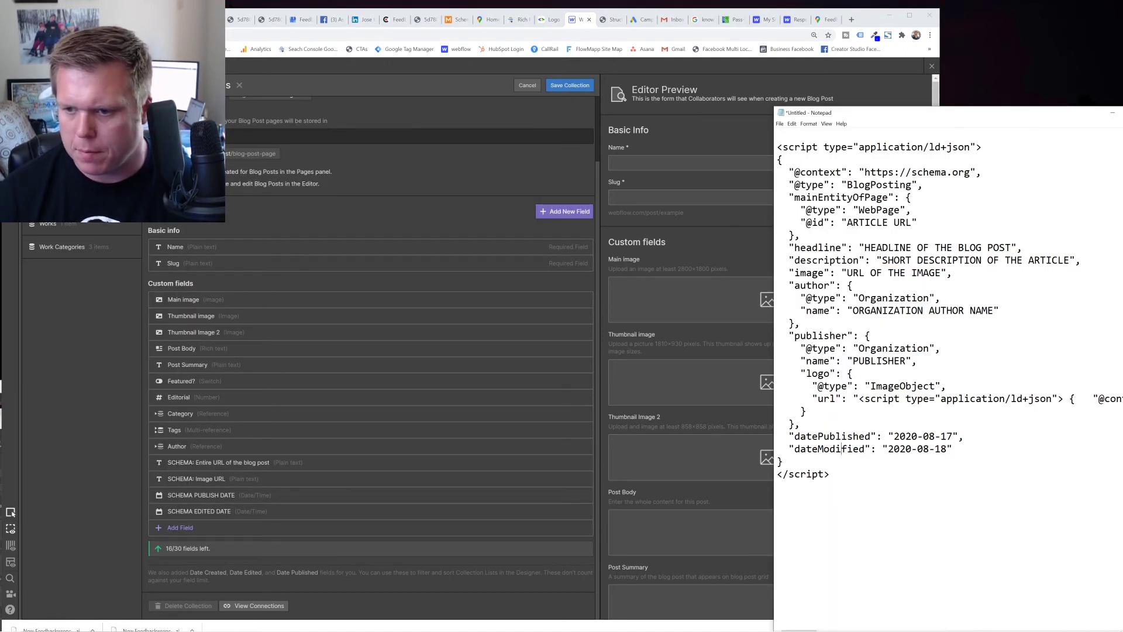
drag(789, 449, 882, 448)
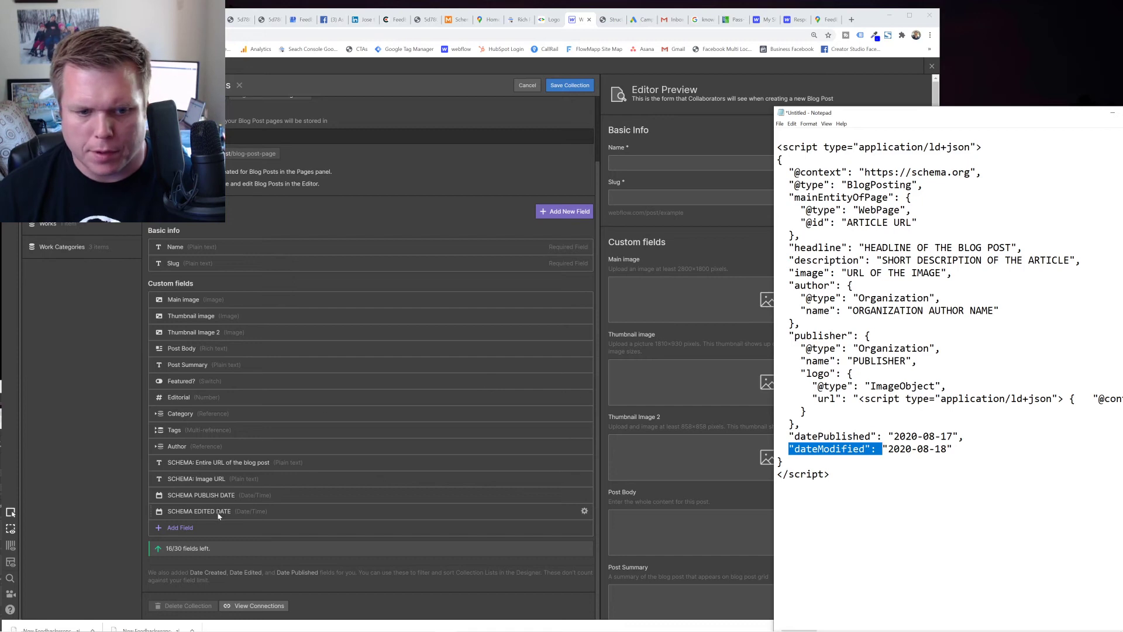
click(582, 527)
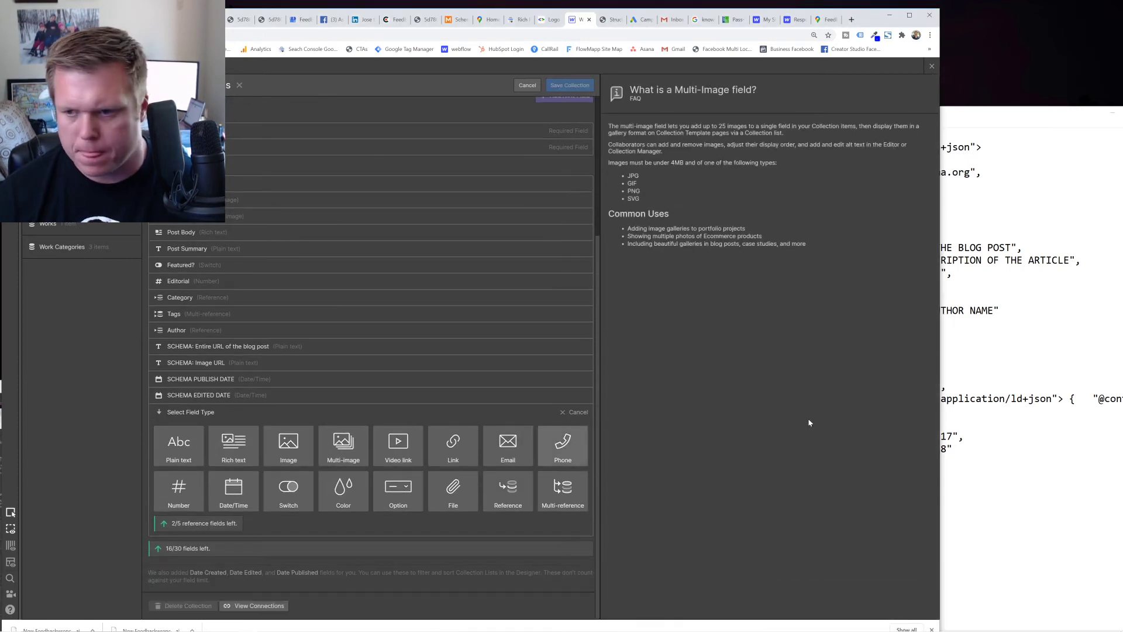
click(964, 436)
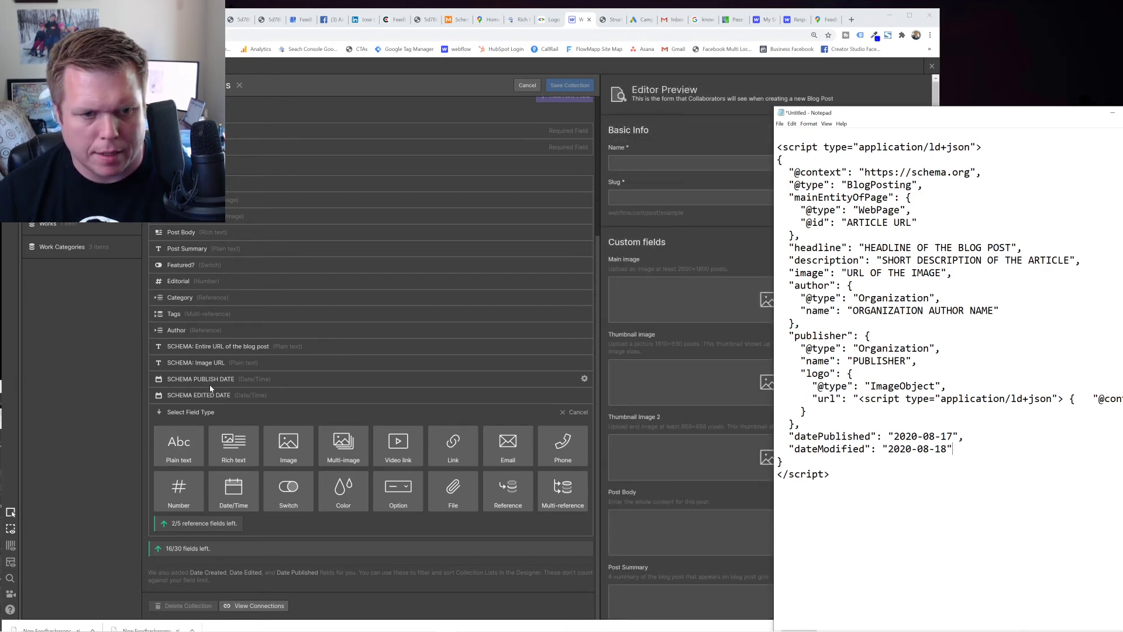
Add a SCHEMA HEADLINE plain-text field, select the full JSON-LD script, and save the collection
click(179, 445)
text(SCHE)
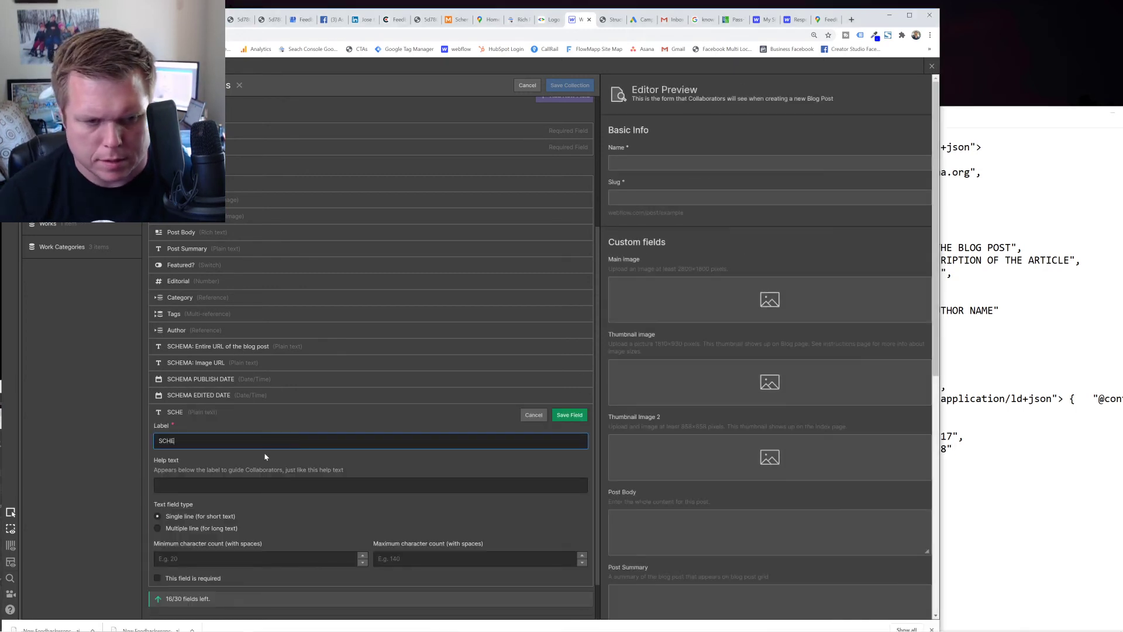
text(MA HEADLINE)
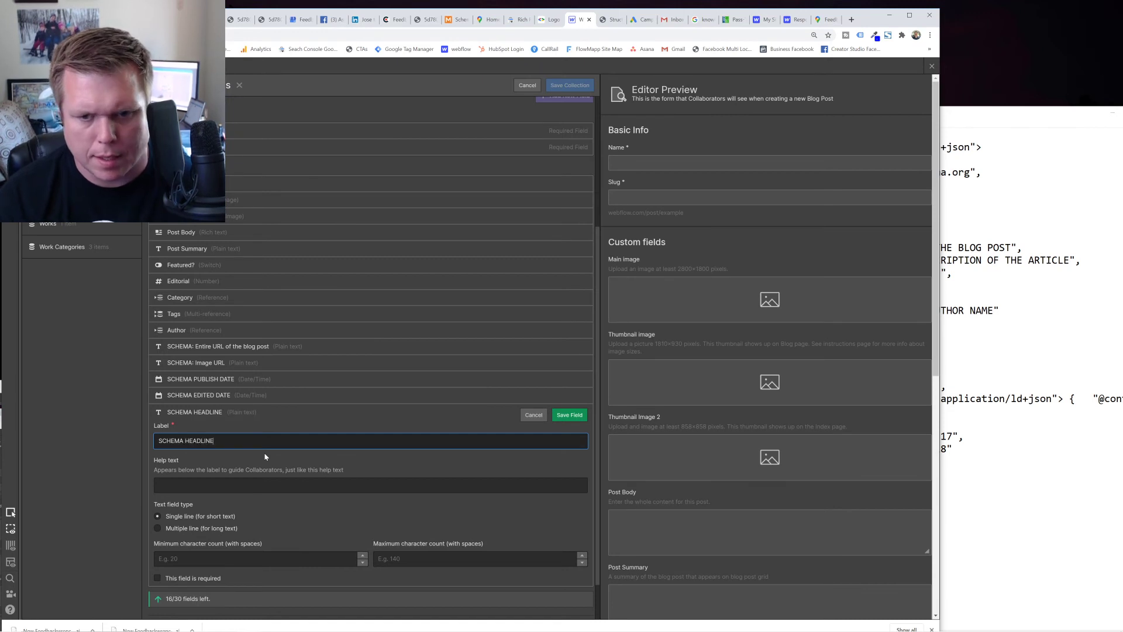
click(571, 414)
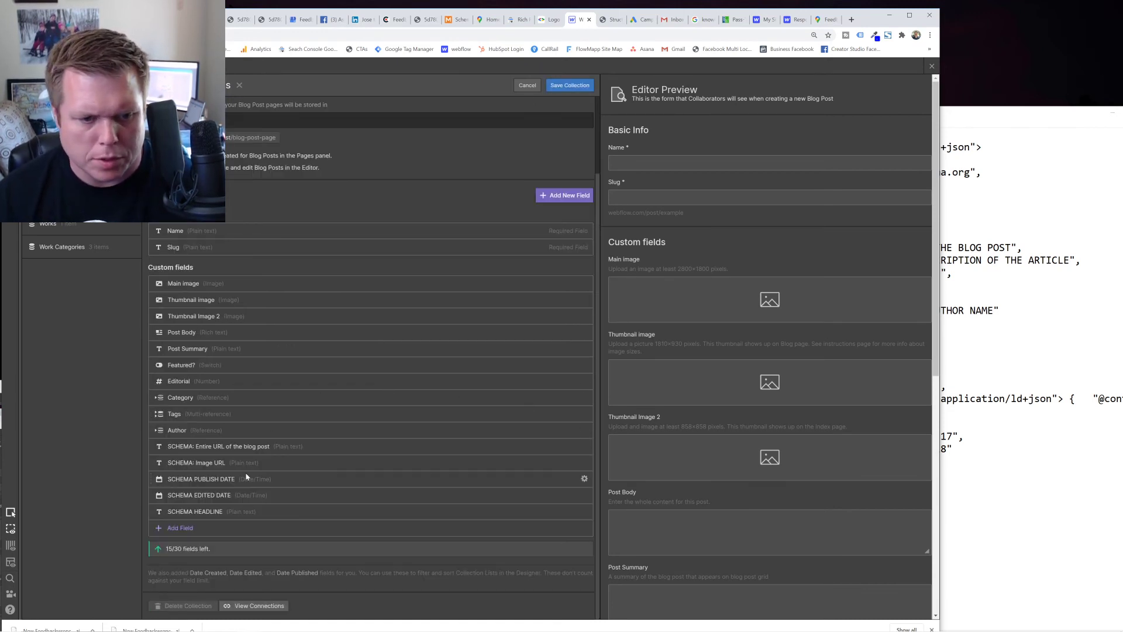
click(959, 361)
drag(831, 475, 767, 112)
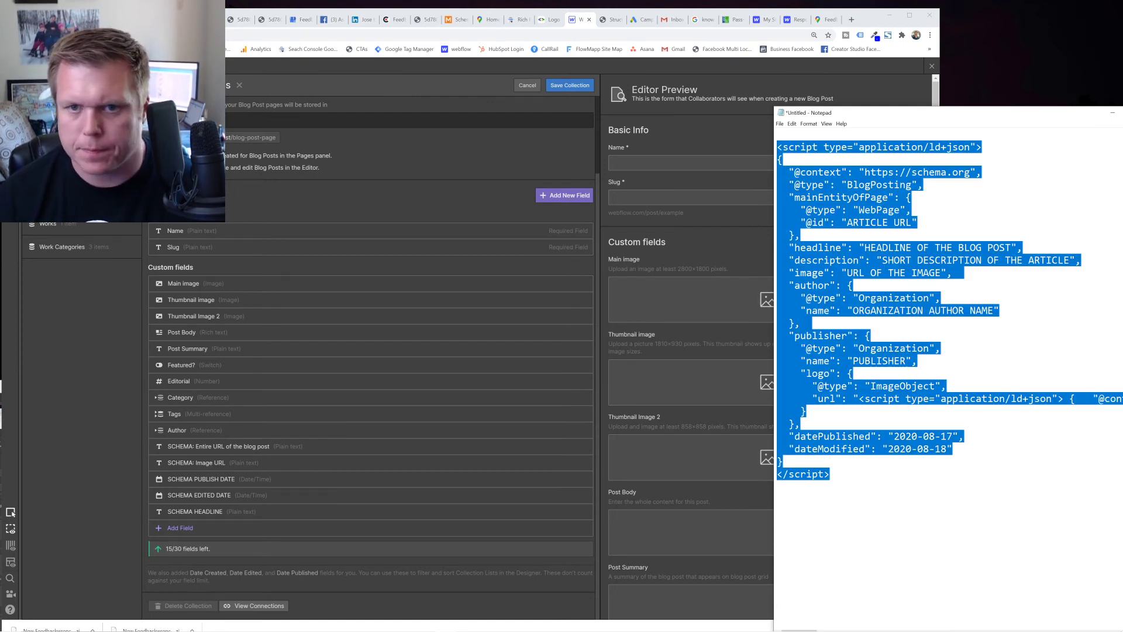
click(570, 86)
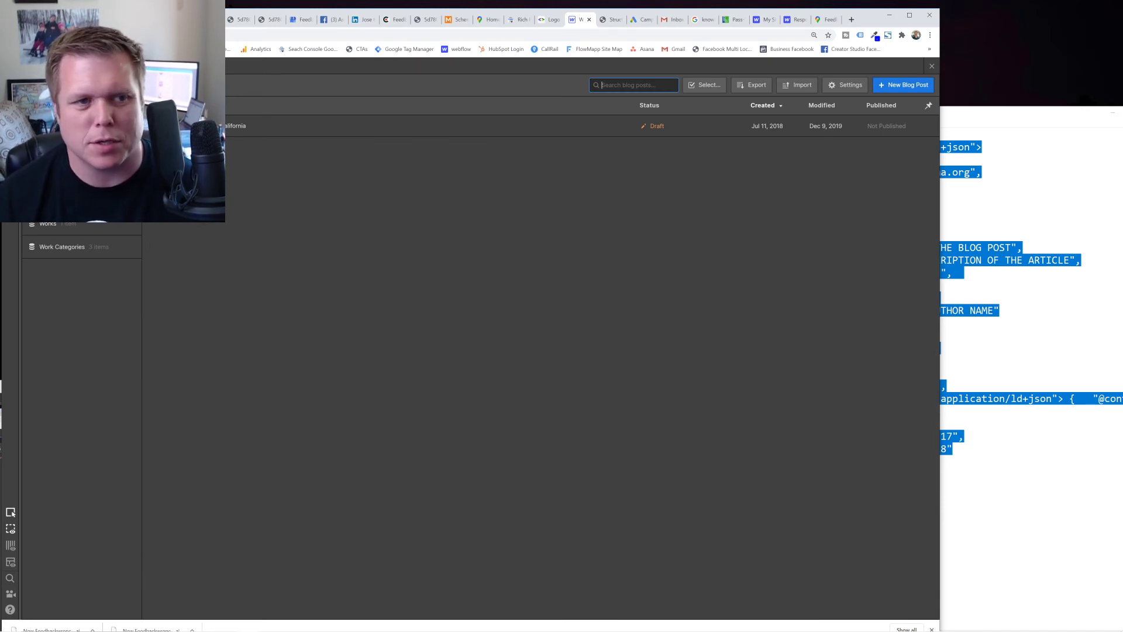
Open the Blog Posts Template page settings and place the cursor in the Inside <head> code
click(11, 126)
scroll(85, 501, down, 5)
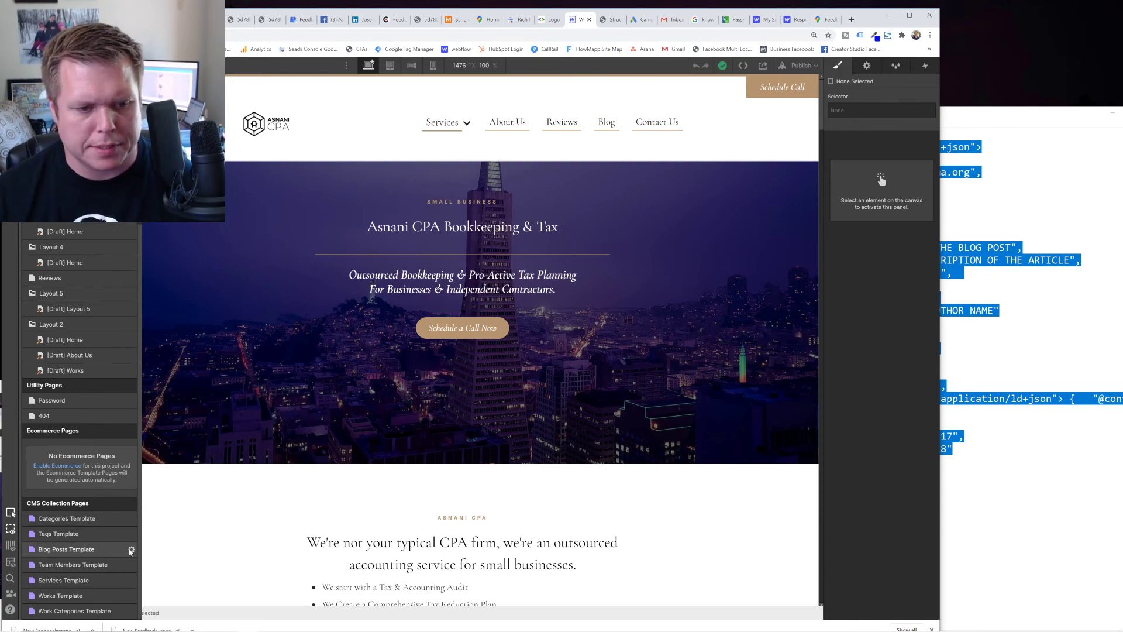
click(131, 551)
scroll(298, 436, down, 10)
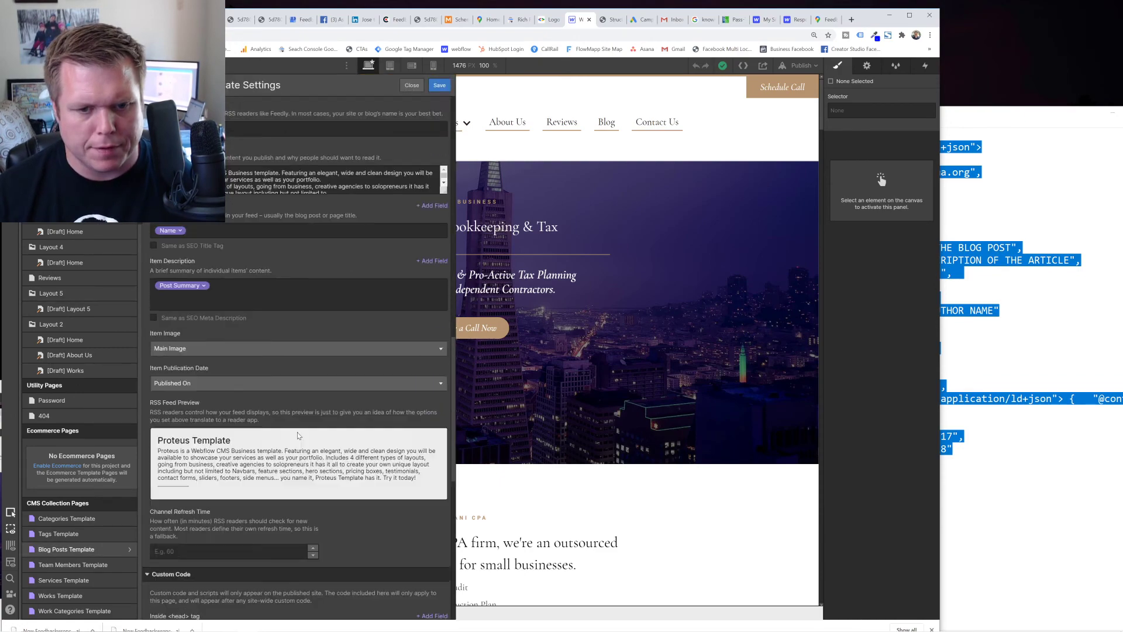
click(298, 436)
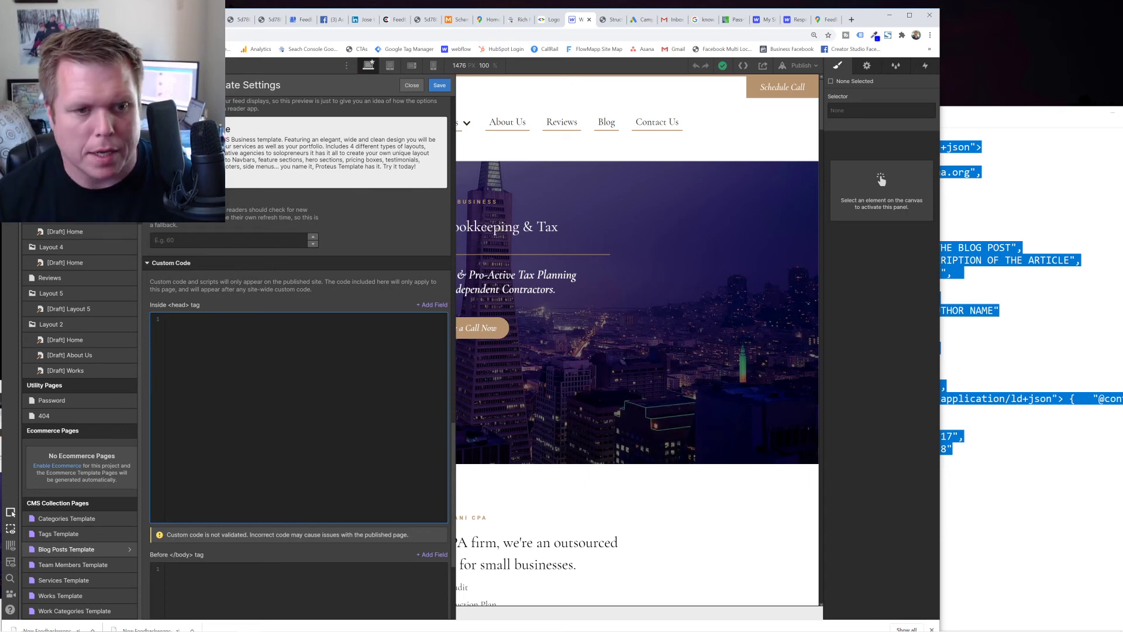
scroll(258, 335, down, 2)
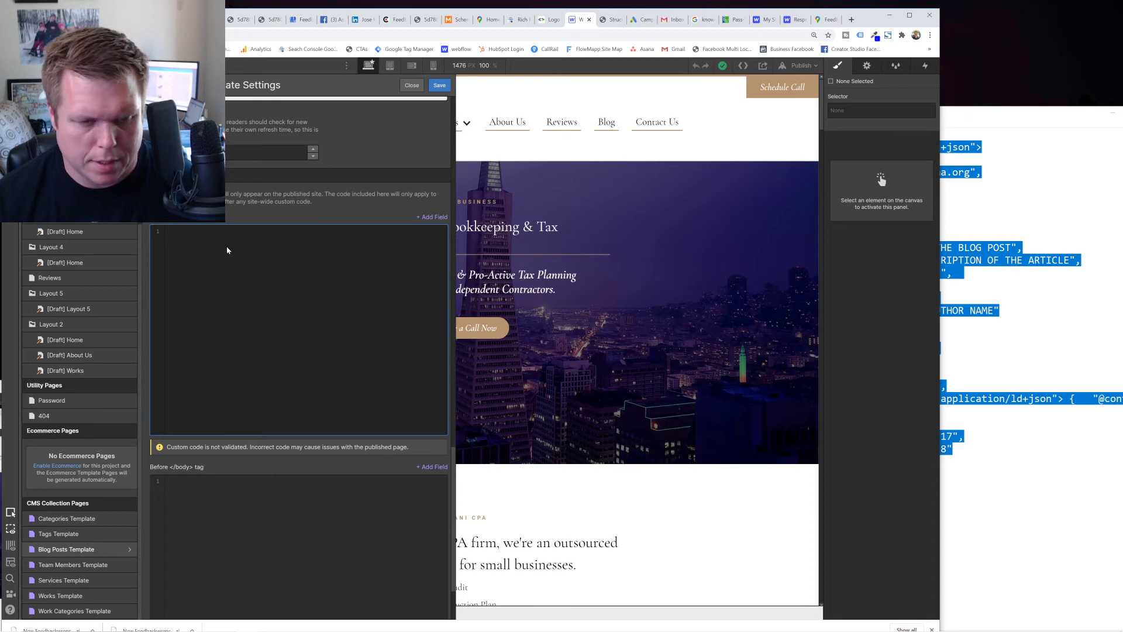
Paste the BlogPosting JSON-LD into the head code and remove the blank first line
key(ctrl+v)
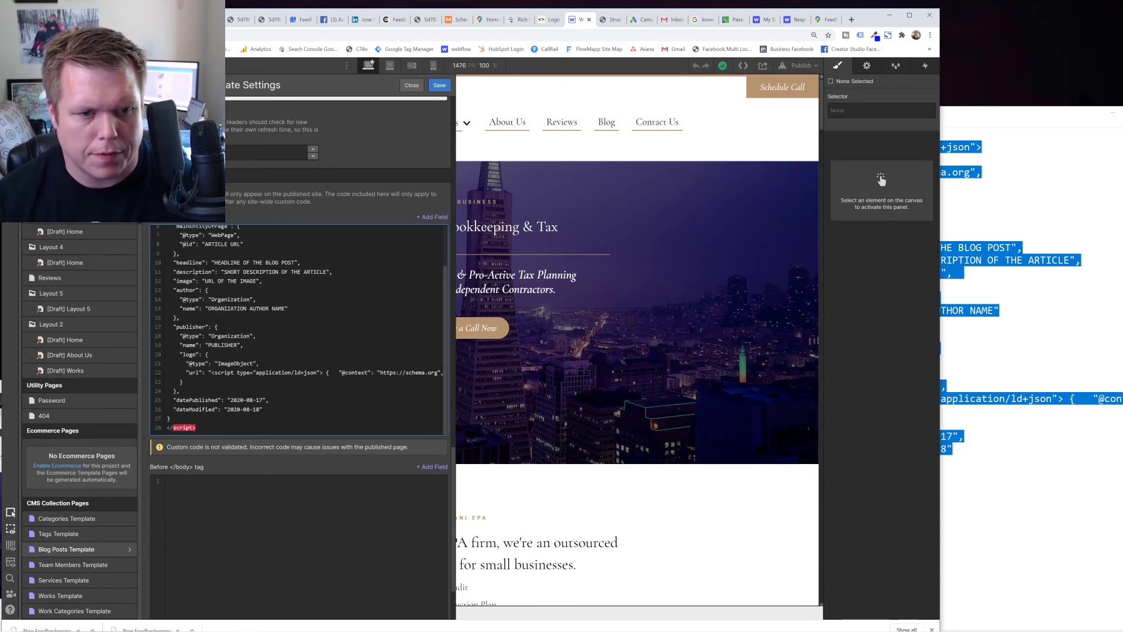
scroll(298, 327, up, 3)
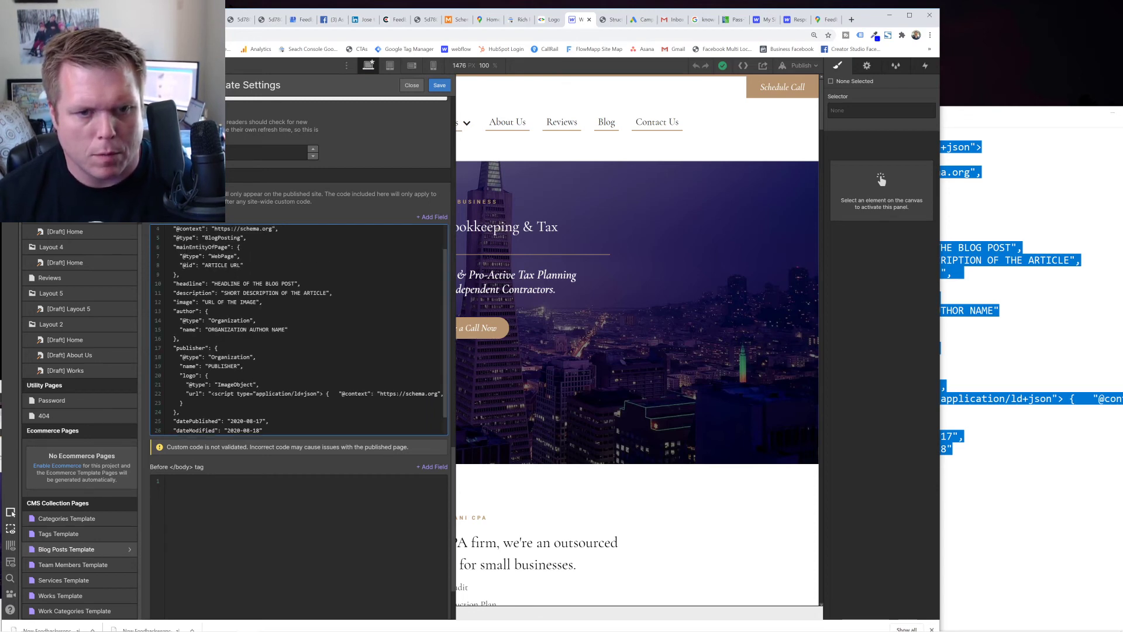
scroll(299, 330, down, 3)
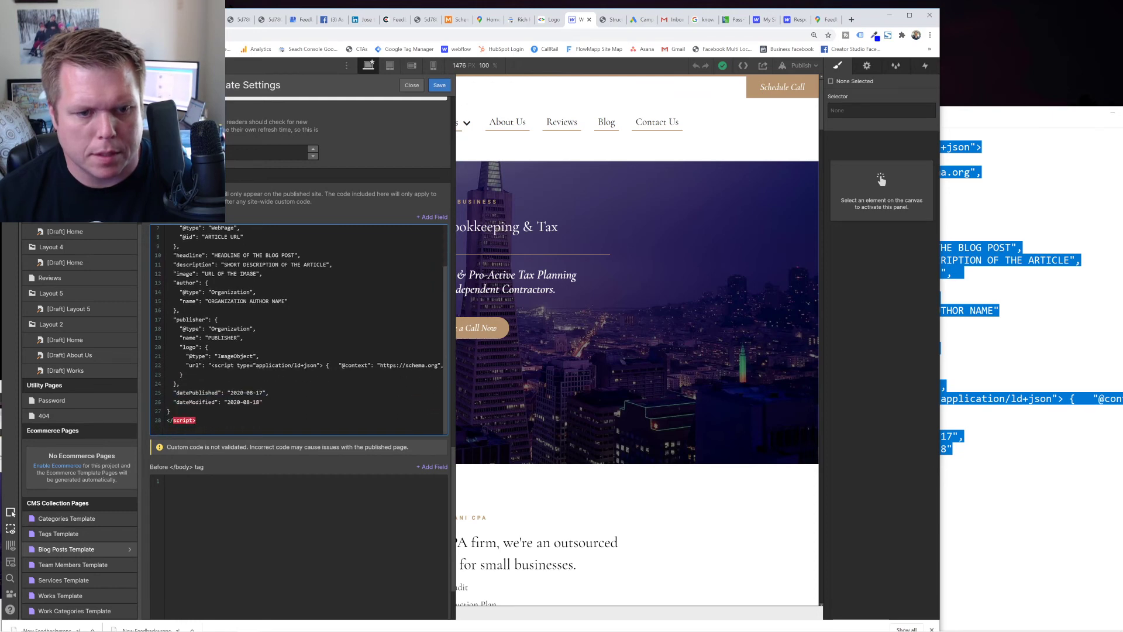
scroll(298, 351, up, 5)
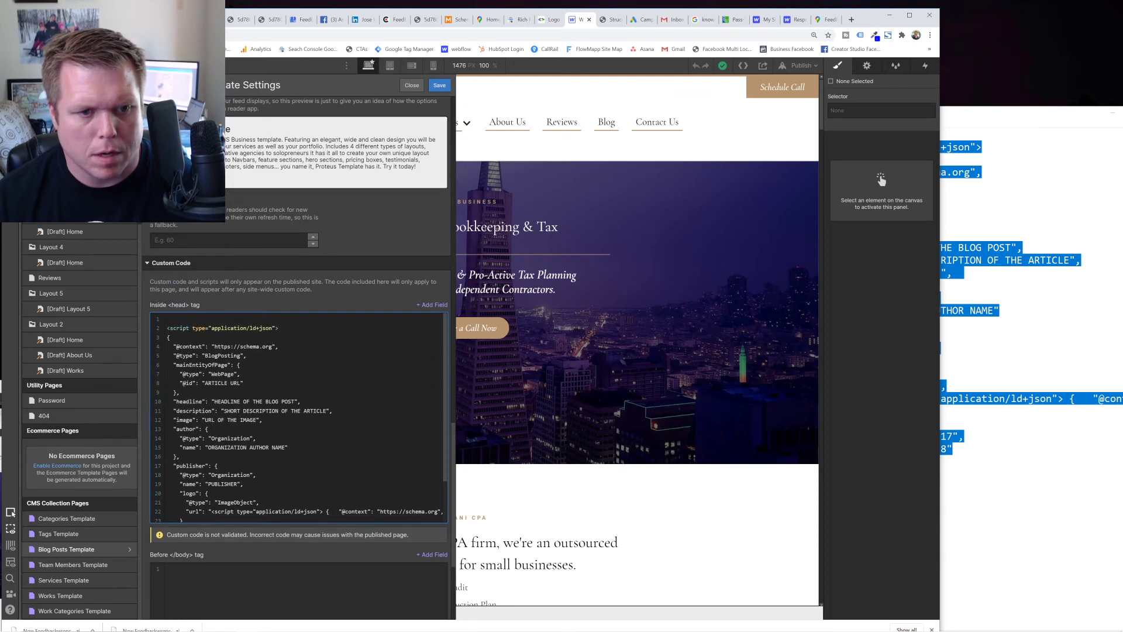
key(BackSpace)
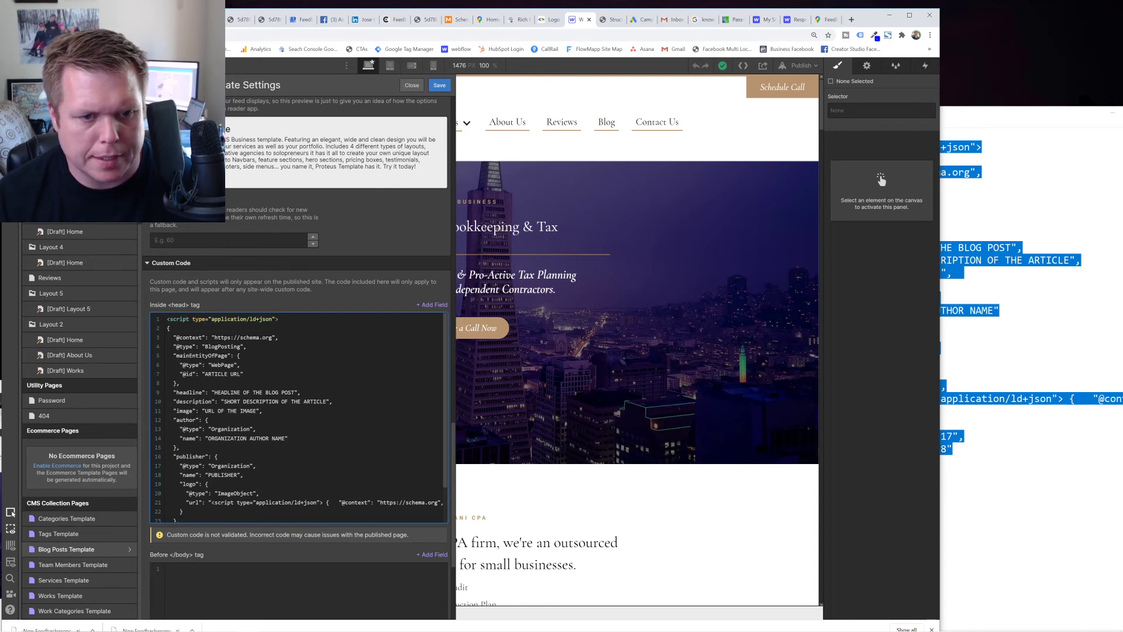
Replace the ARTICLE URL placeholder with the SCHEMA: Entire URL of the blog post field
drag(241, 374, 205, 373)
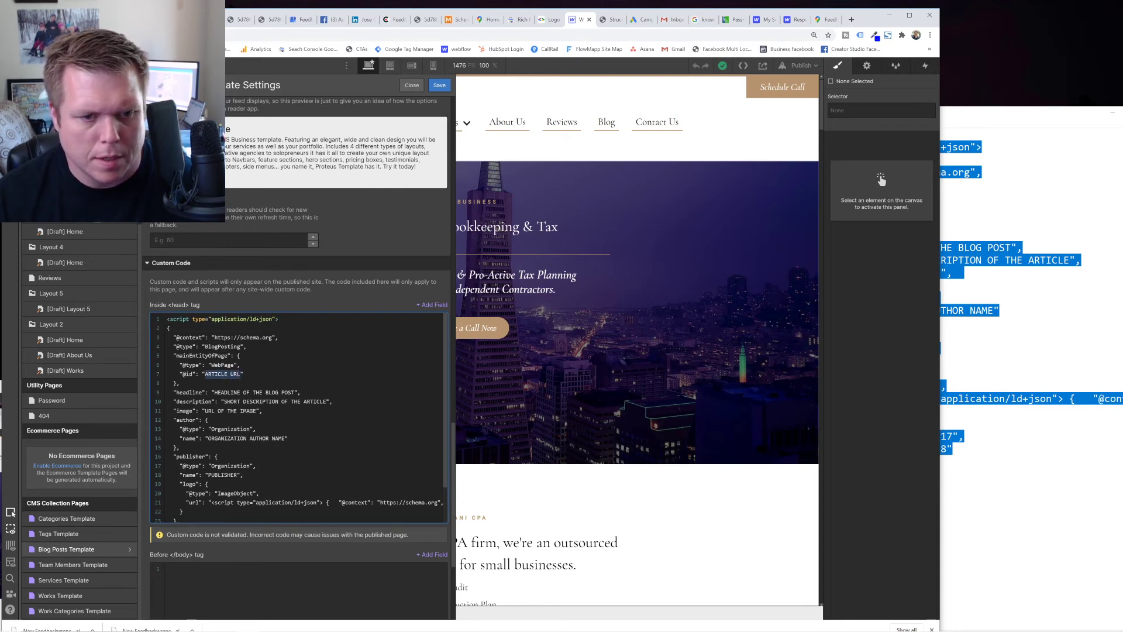
click(431, 304)
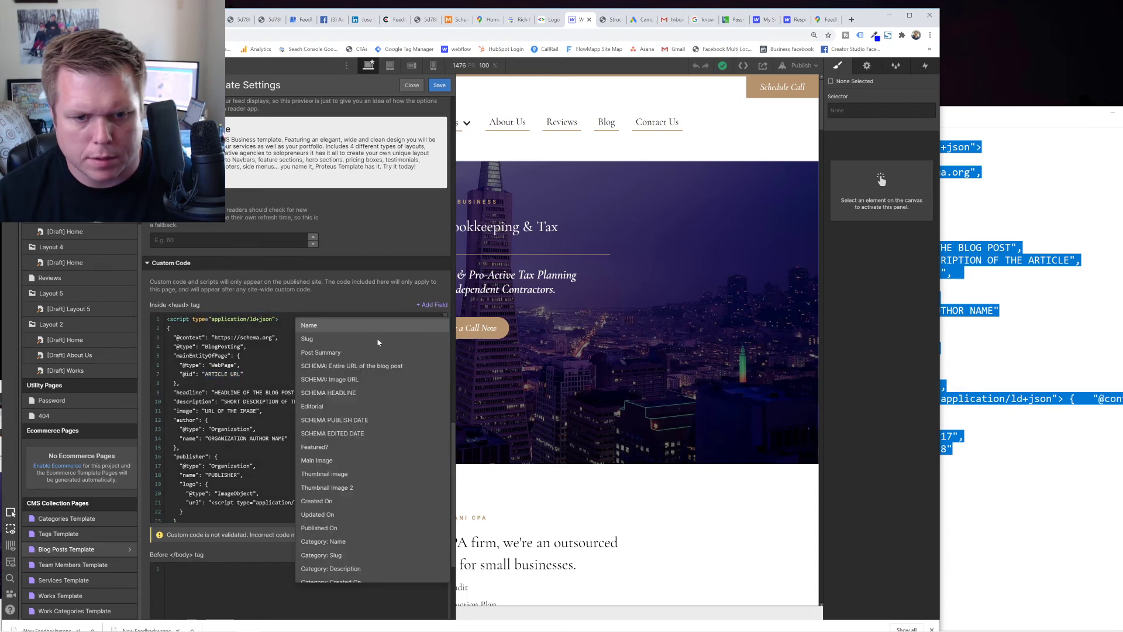
scroll(360, 527, down, 5)
scroll(358, 402, up, 1)
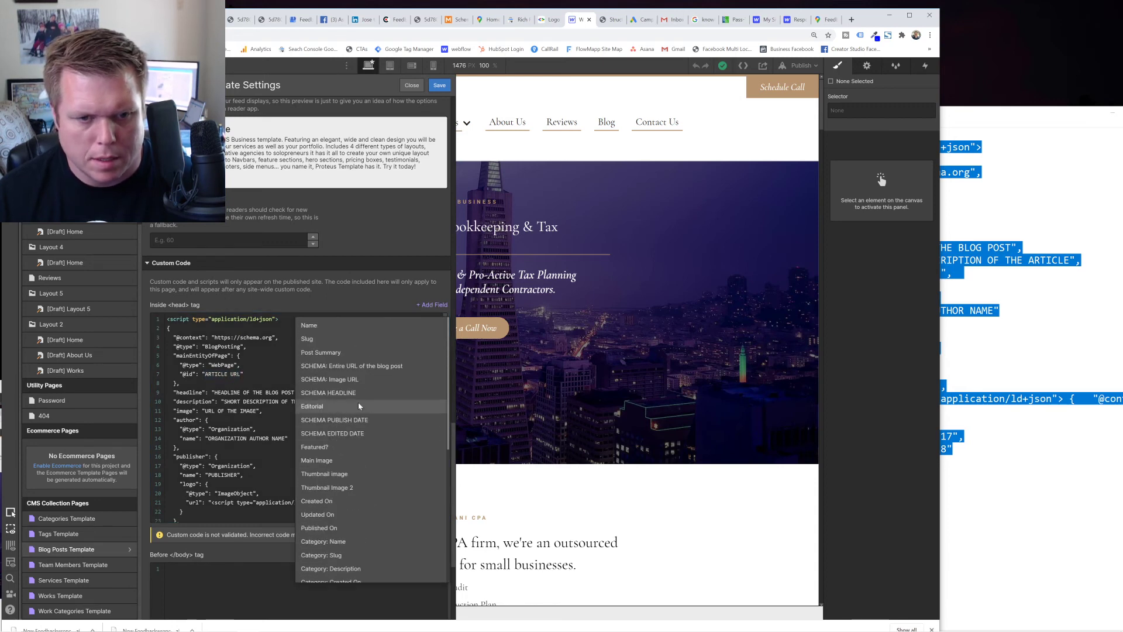
click(376, 371)
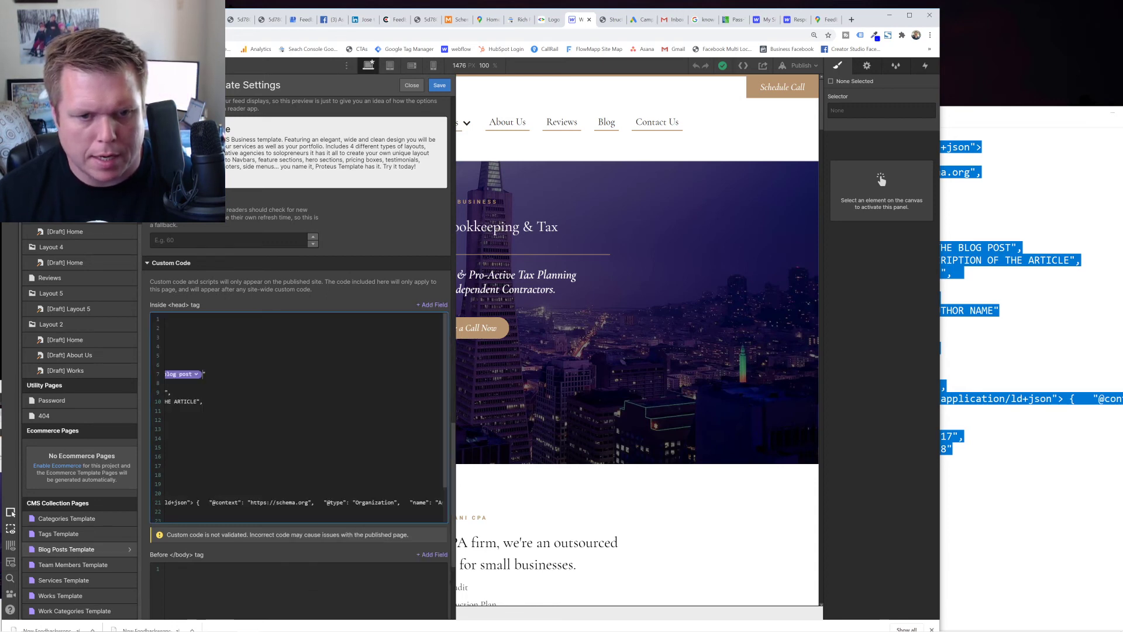
scroll(298, 415, left, 5)
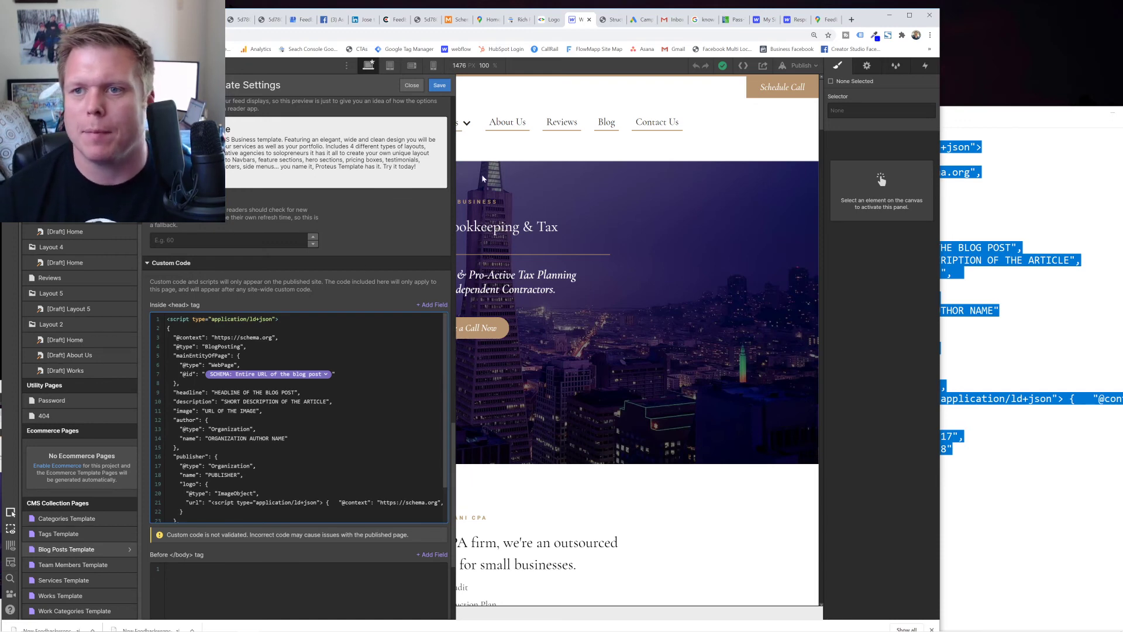
click(852, 20)
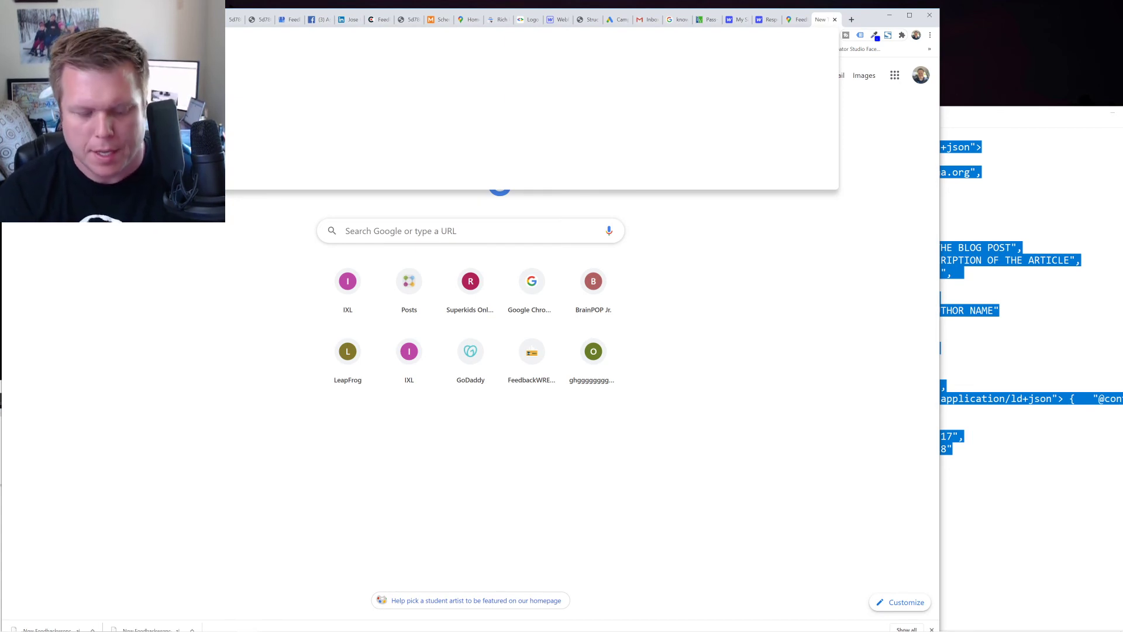
Search 'ranking factors' and open Moz's Local Search Ranking Factors 2018 study
text(ranking factors)
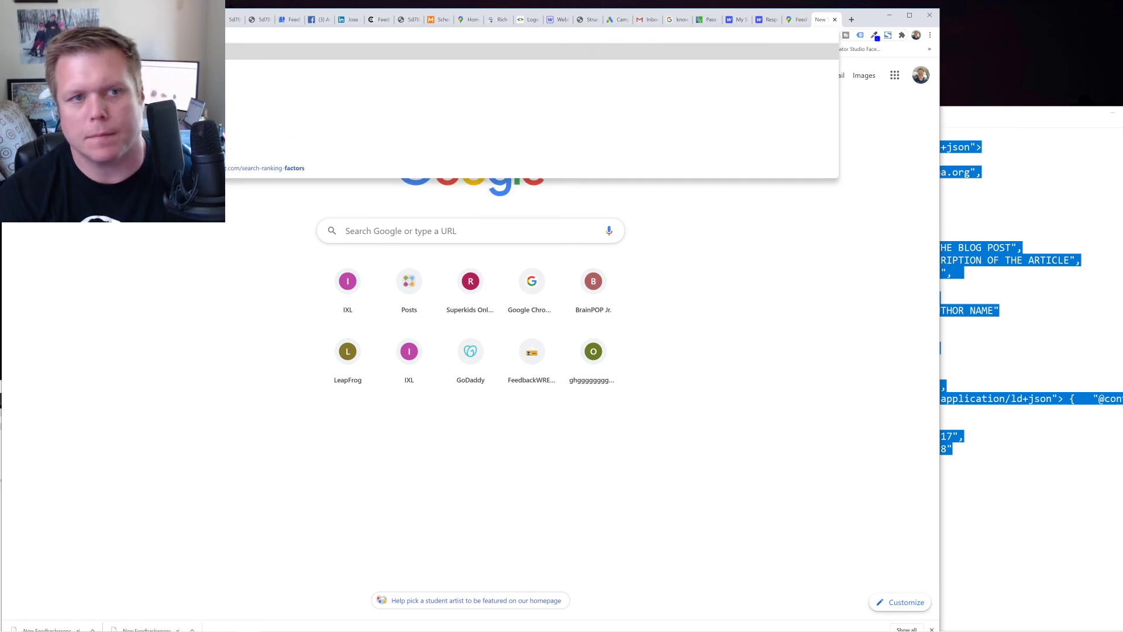
key(Return)
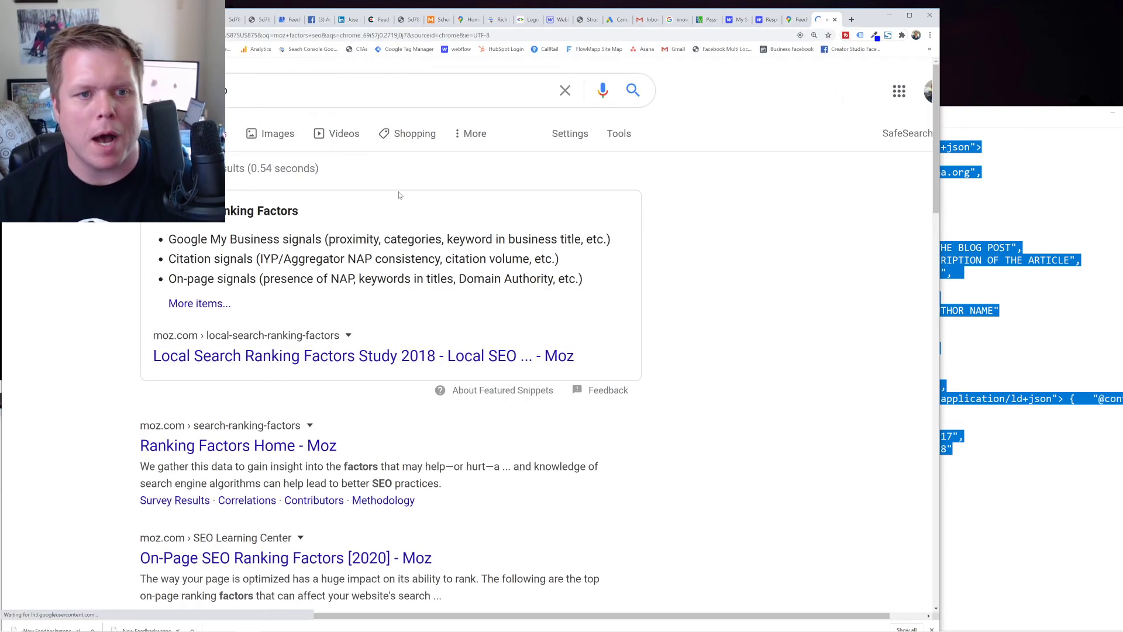
scroll(203, 292, down, 1)
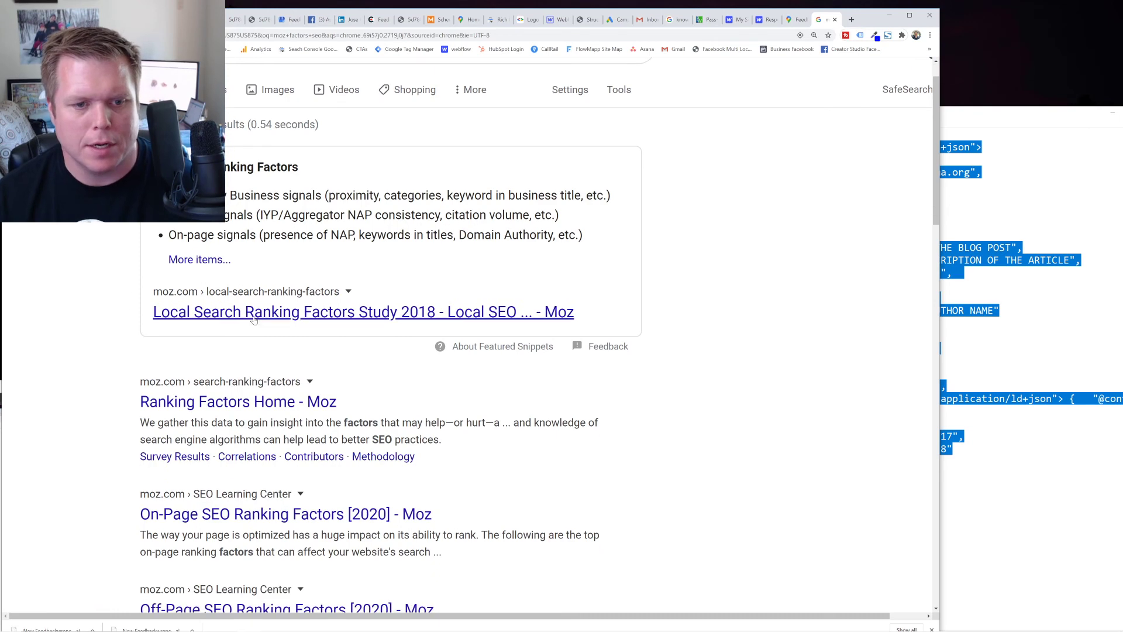
scroll(234, 340, up, 1)
click(246, 357)
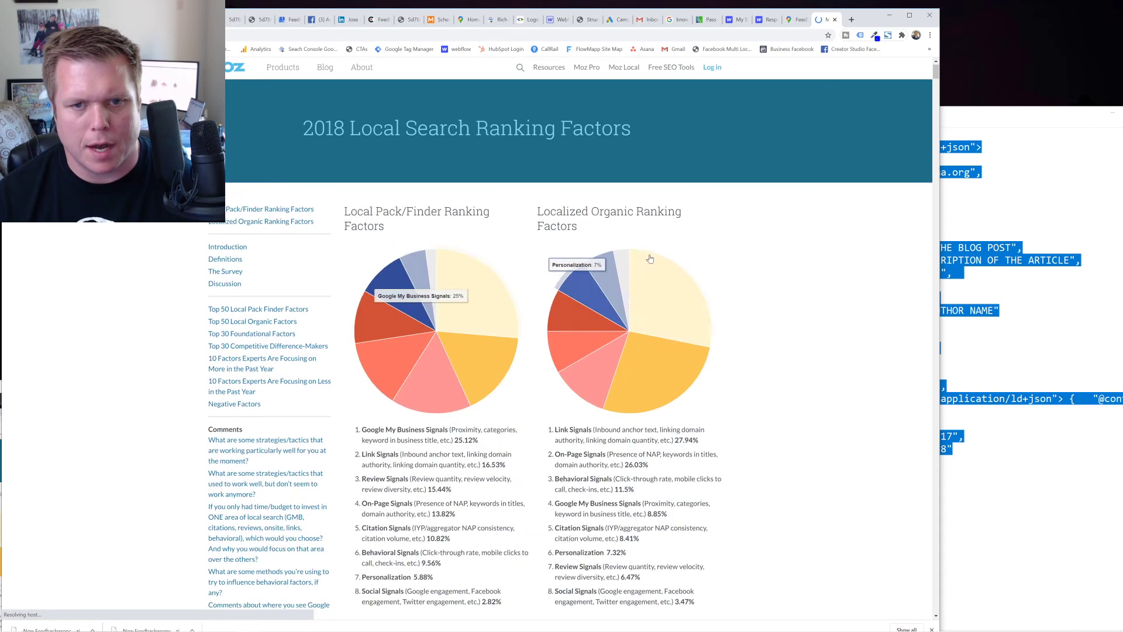
scroll(360, 136, up, 1)
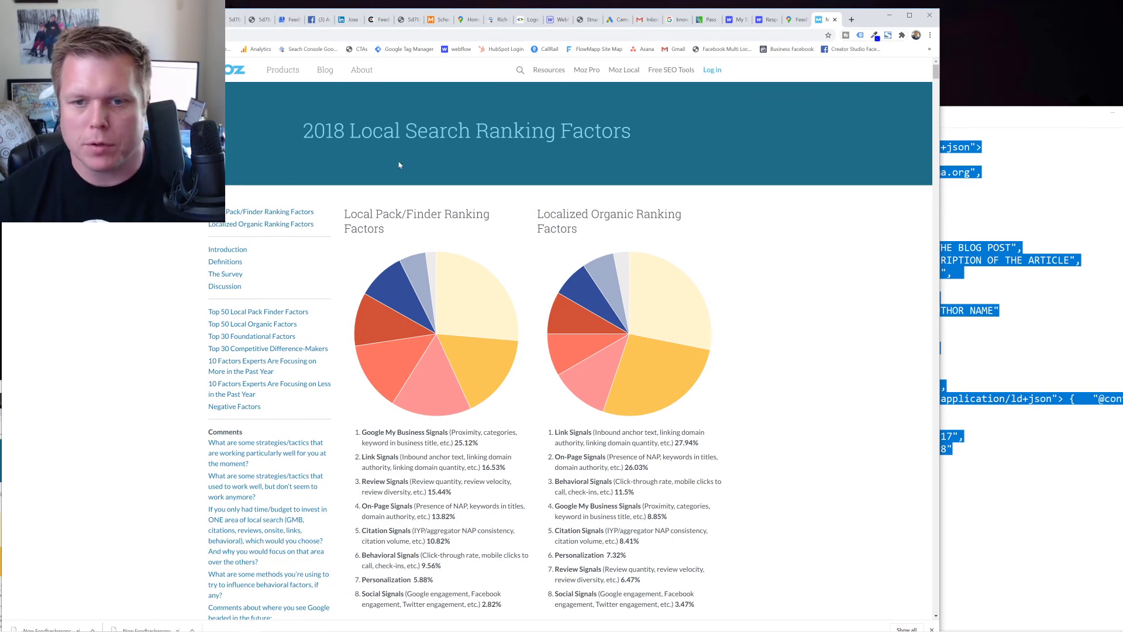
Zoom the page in and highlight the Local Pack/Finder and Localized Organic Ranking Factors headings
key(ctrl+plus)
drag(940, 188, 1083, 189)
scroll(882, 273, down, 3)
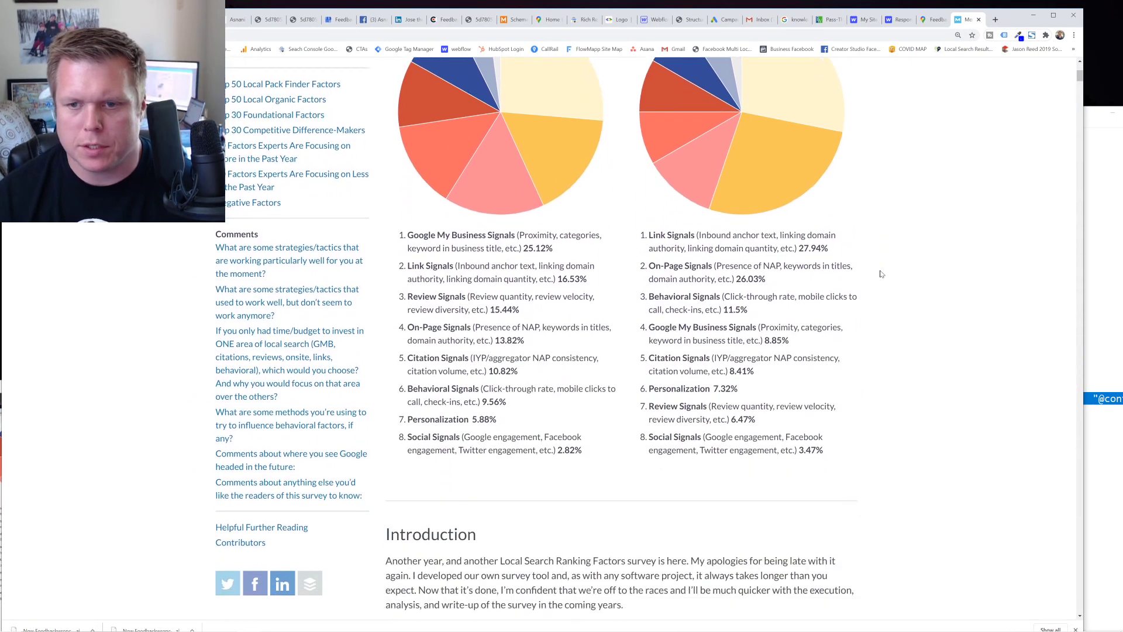
scroll(882, 274, up, 5)
triple_click(442, 252)
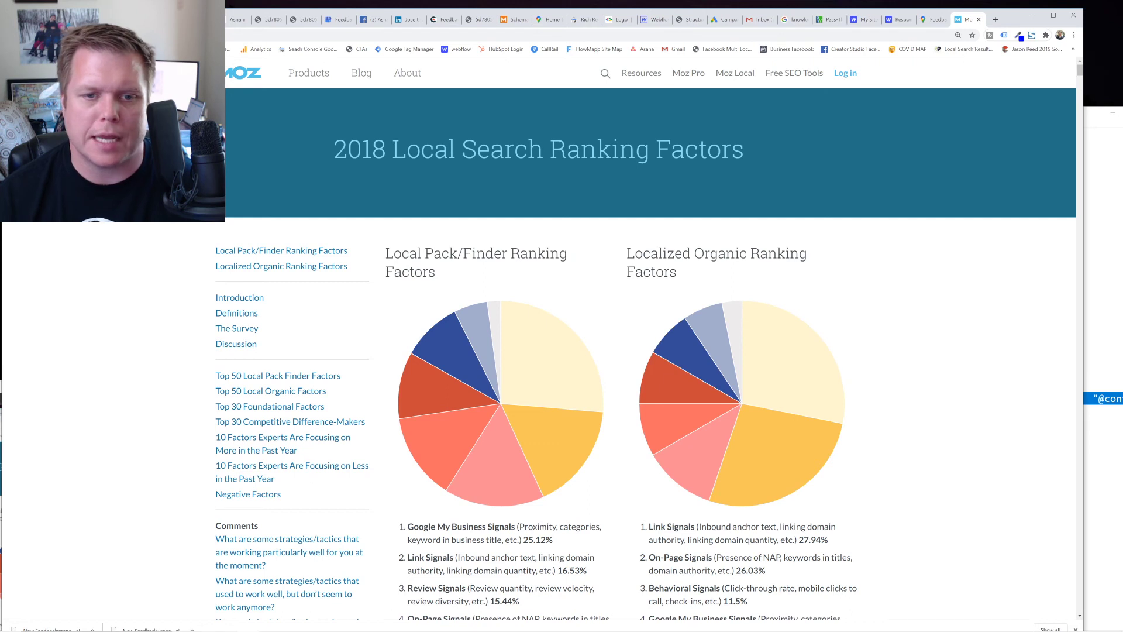
mouse_move(387, 253)
mouse_down()
mouse_move(441, 281)
mouse_move(386, 253)
mouse_up()
click(442, 278)
click(386, 258)
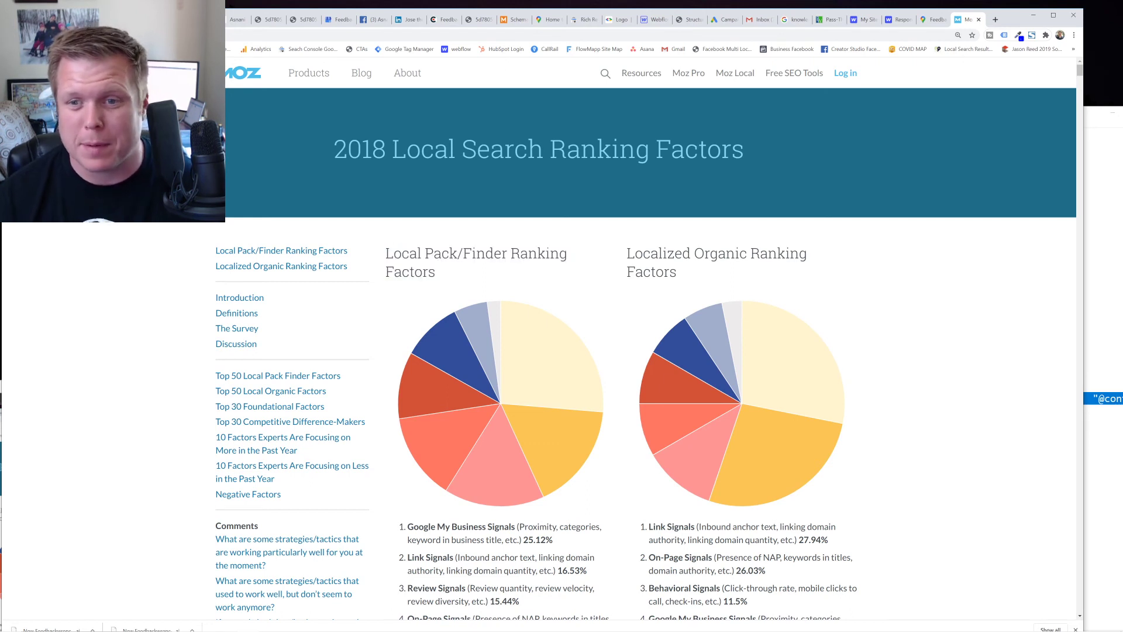
drag(626, 253, 677, 272)
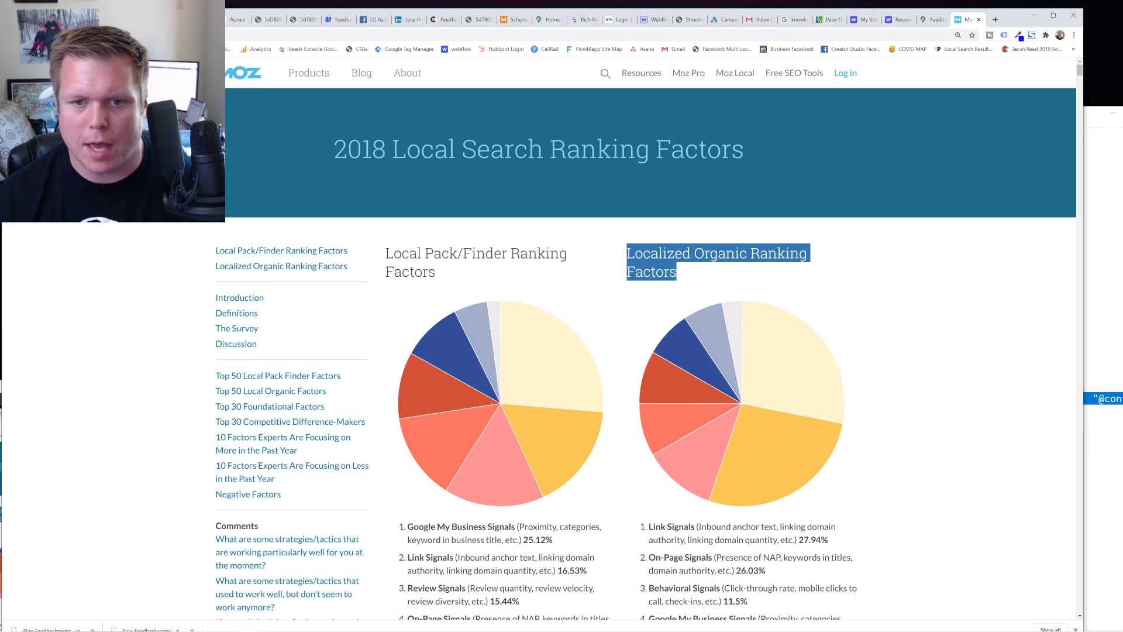
click(677, 272)
key(ctrl+plus)
key(ctrl+plus)
key(ctrl+plus)
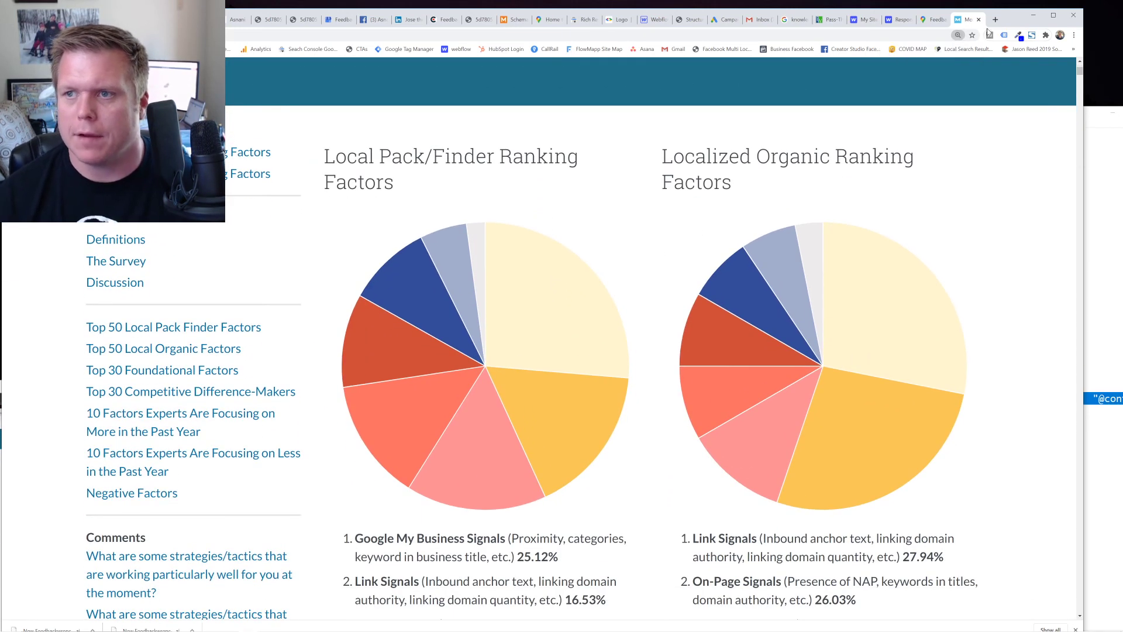
click(995, 20)
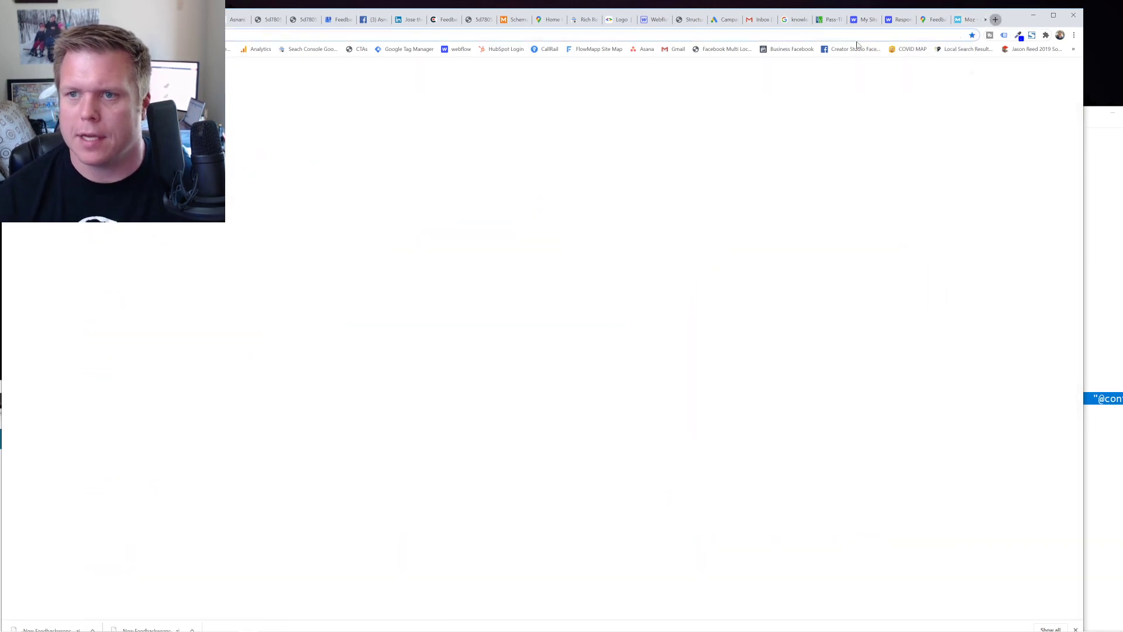
Search 'cpa near me' and scroll the results, highlighting the Thumbtack listing
text(cpa near me)
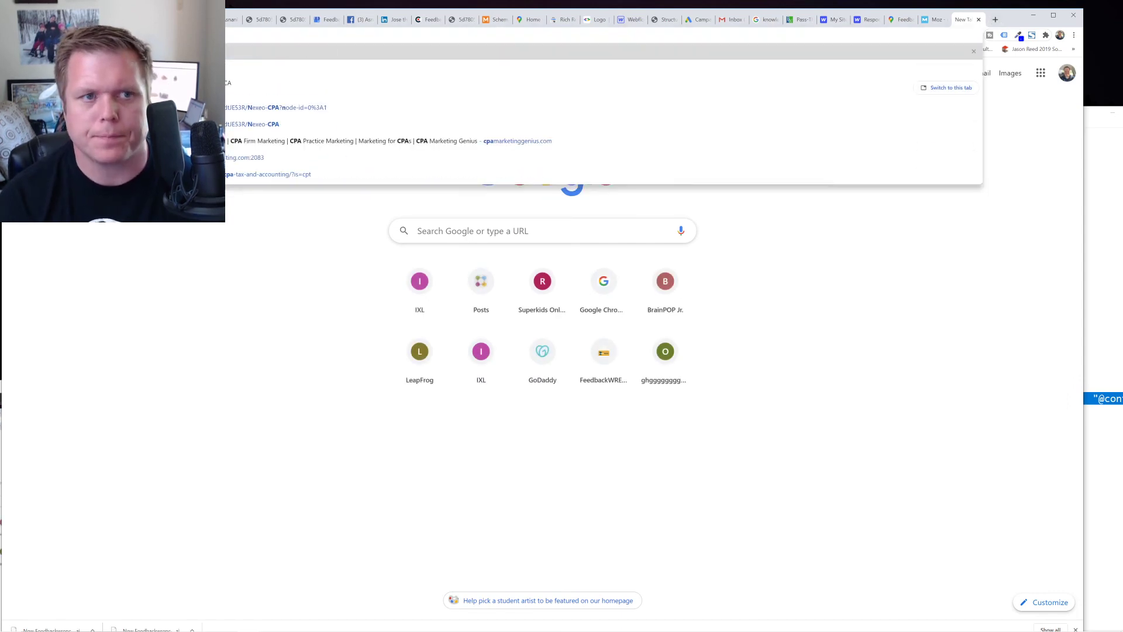
key(Return)
scroll(505, 349, down, 1)
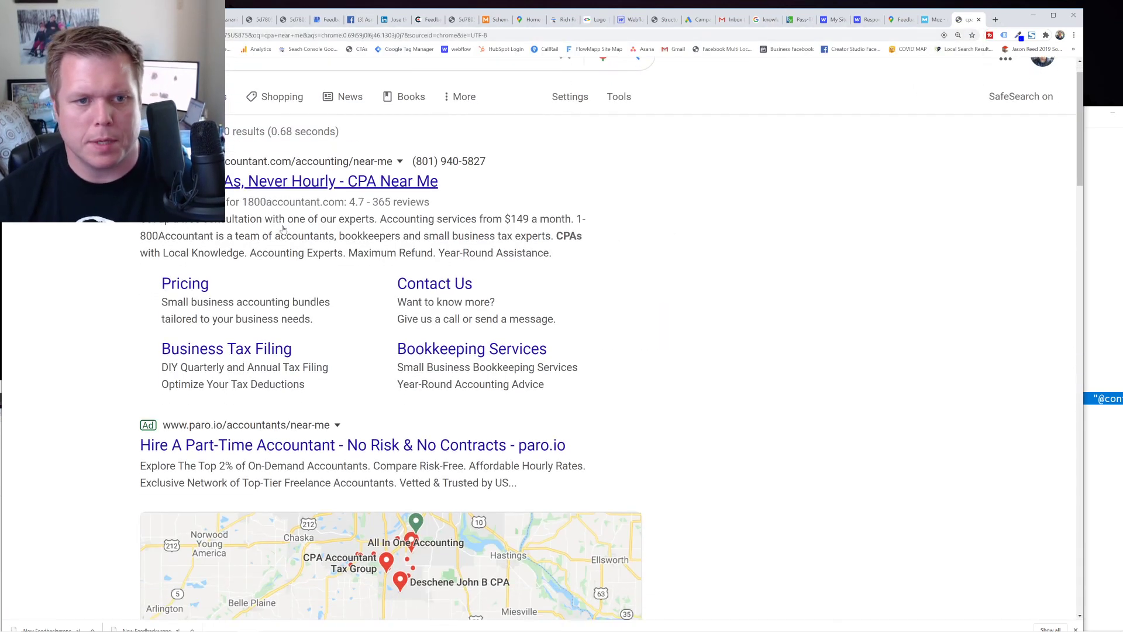
scroll(504, 349, down, 7)
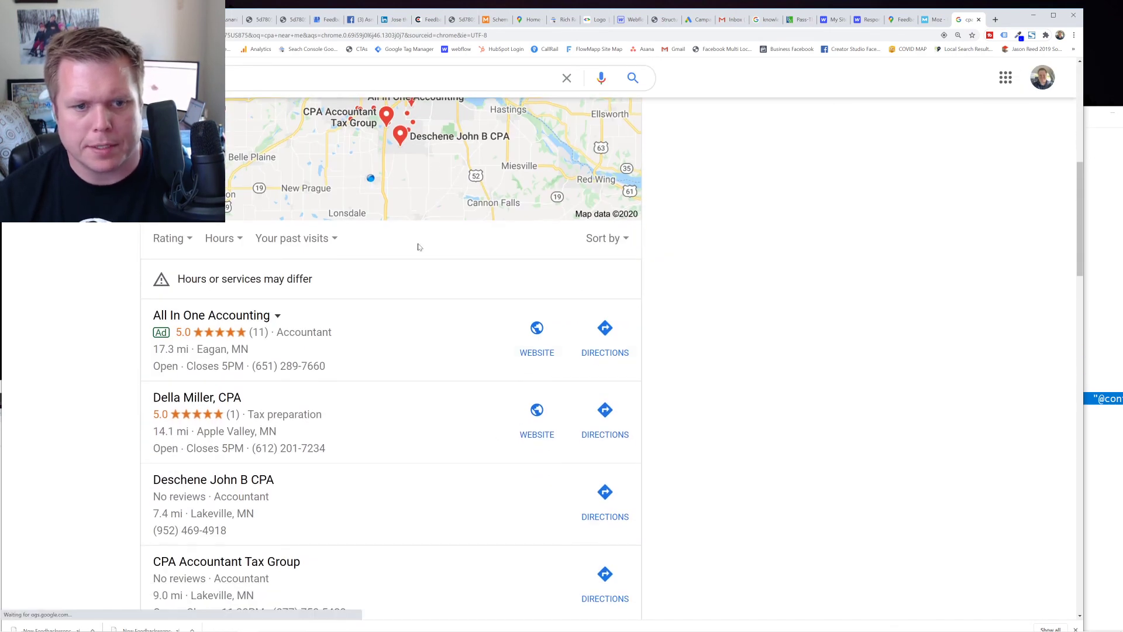
scroll(148, 326, down, 10)
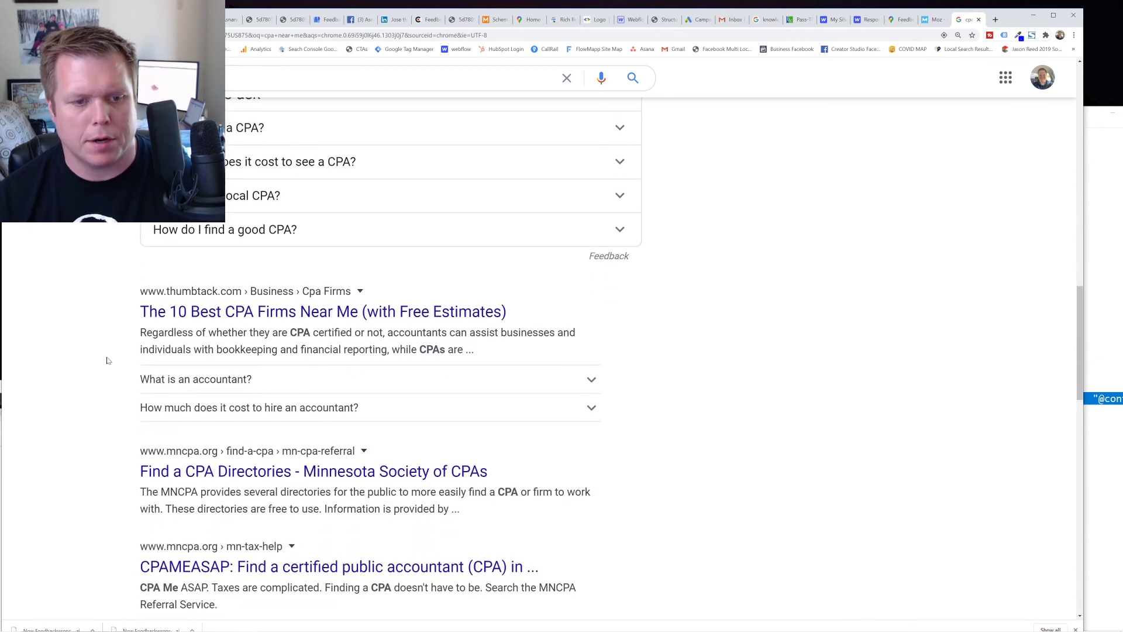
scroll(106, 358, down, 2)
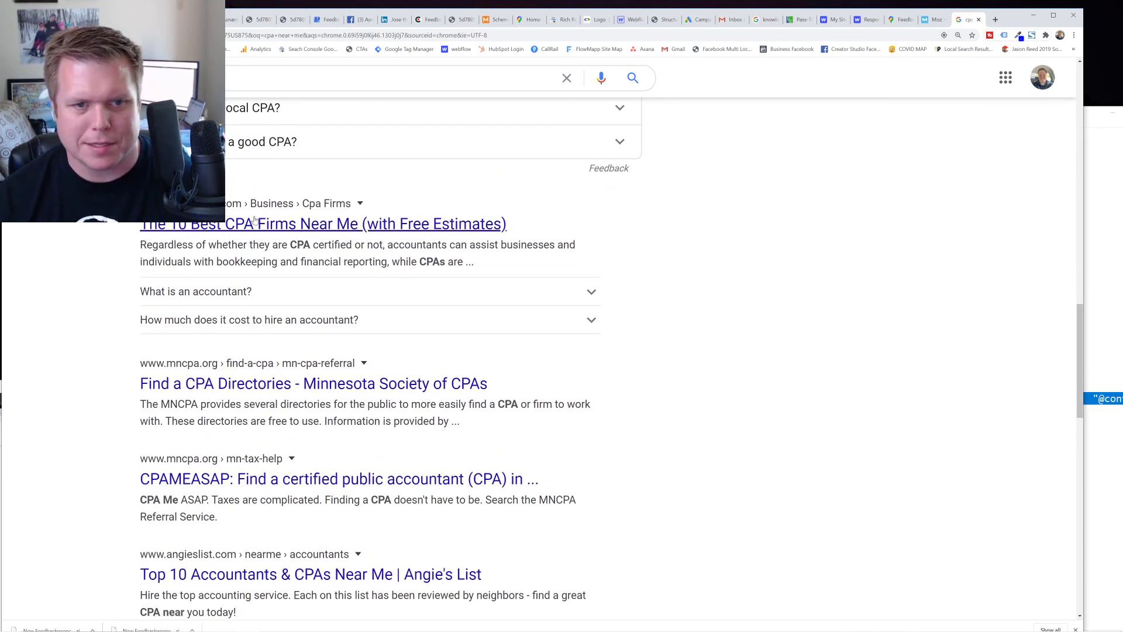
drag(140, 202, 731, 449)
click(731, 450)
Visit the New York Times article on finding a CPA, then return to the results
scroll(731, 449, down, 3)
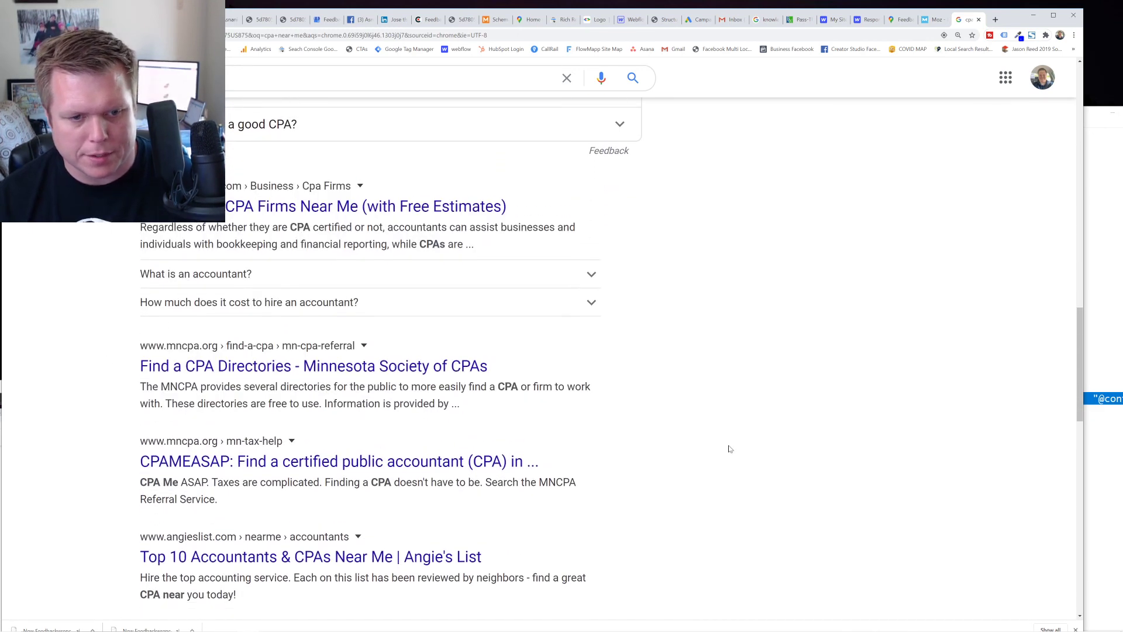
scroll(234, 398, down, 2)
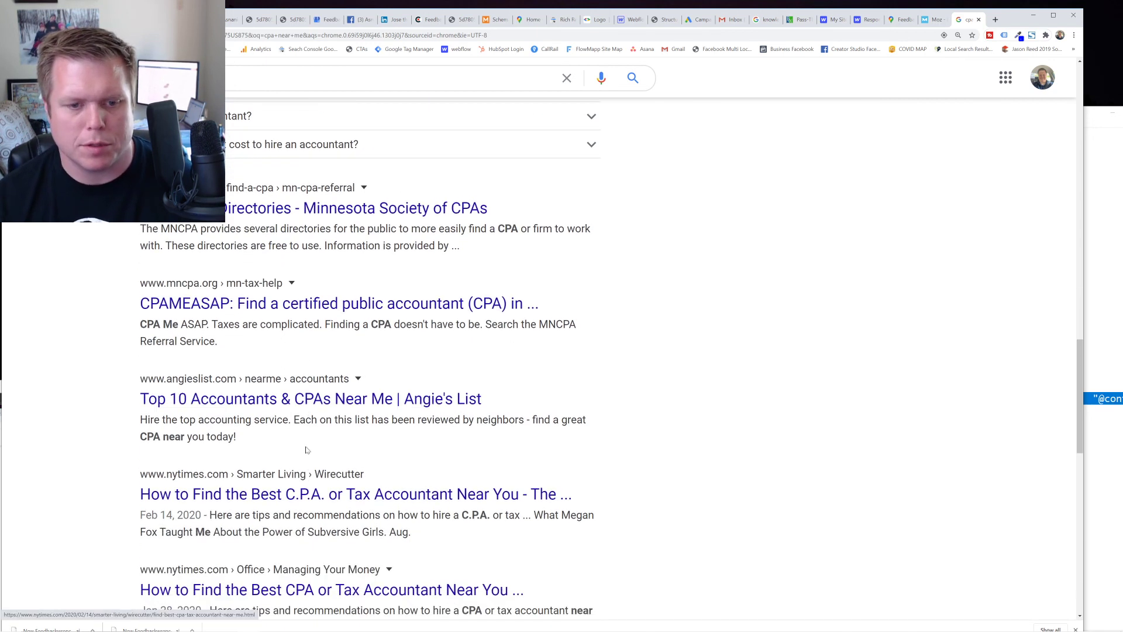
scroll(235, 406, down, 1)
scroll(235, 406, down, 1)
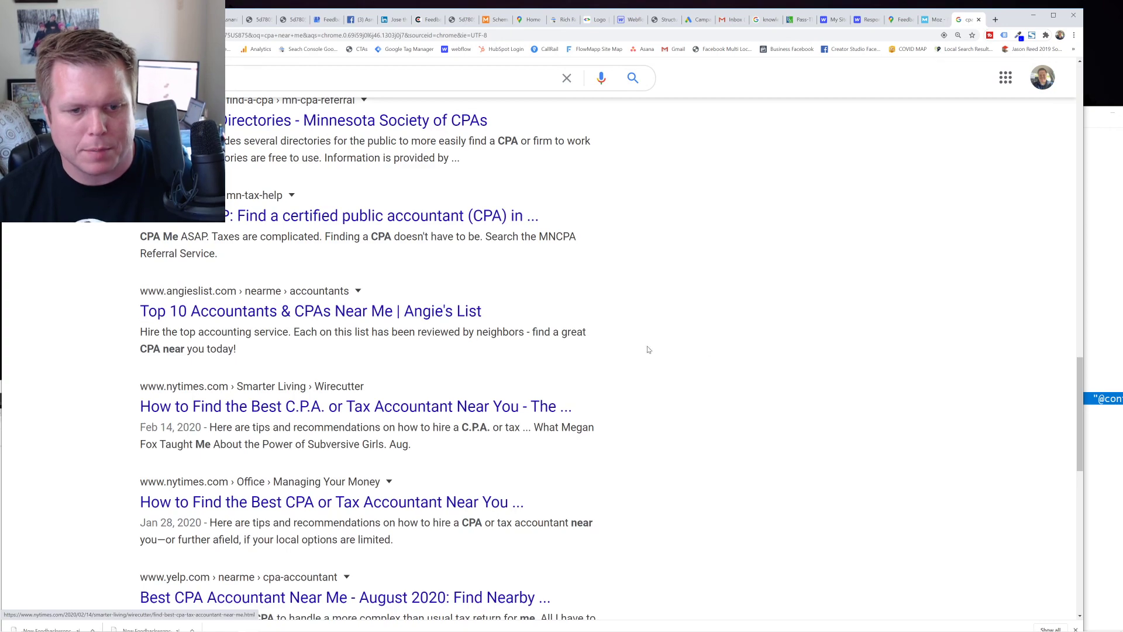
click(241, 411)
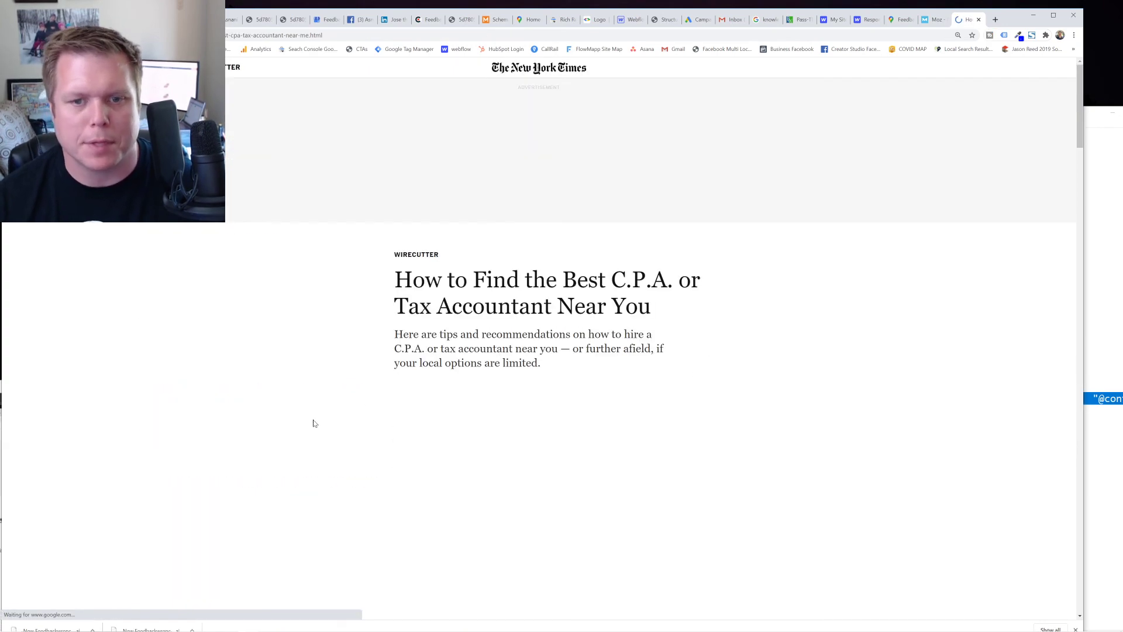
scroll(313, 421, down, 4)
scroll(403, 370, down, 8)
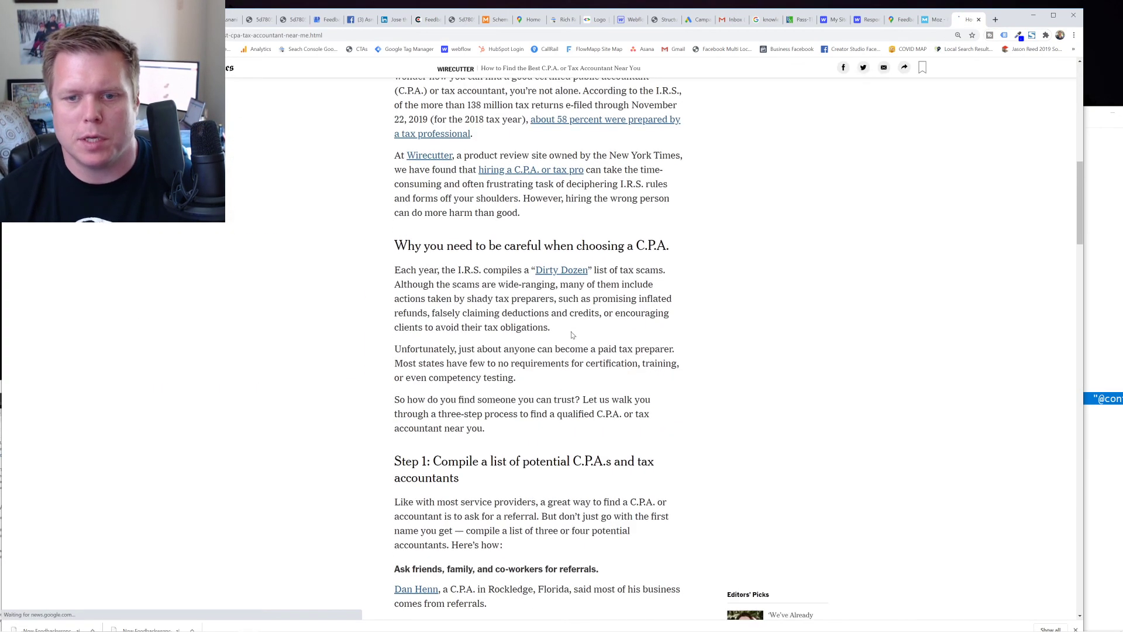
key(alt+Left)
Open the Yelp Best CPA Accountant Near Me result and come back
scroll(403, 371, down, 6)
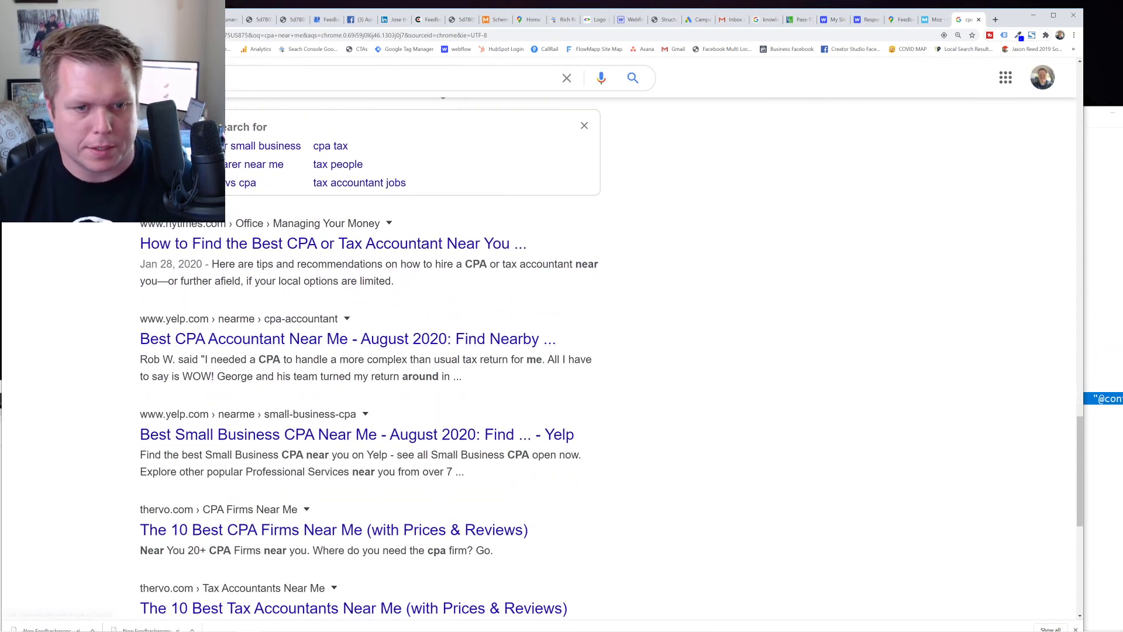
click(313, 350)
key(alt+Left)
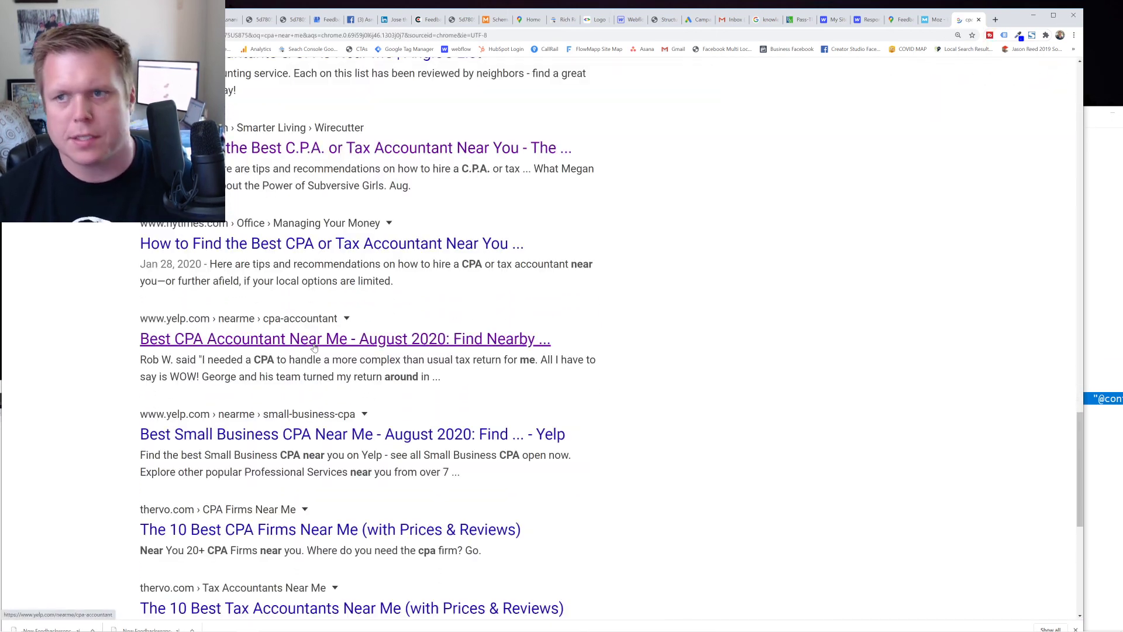
On the Moz page, highlight the Google My Business Signals factor and its examples
click(930, 22)
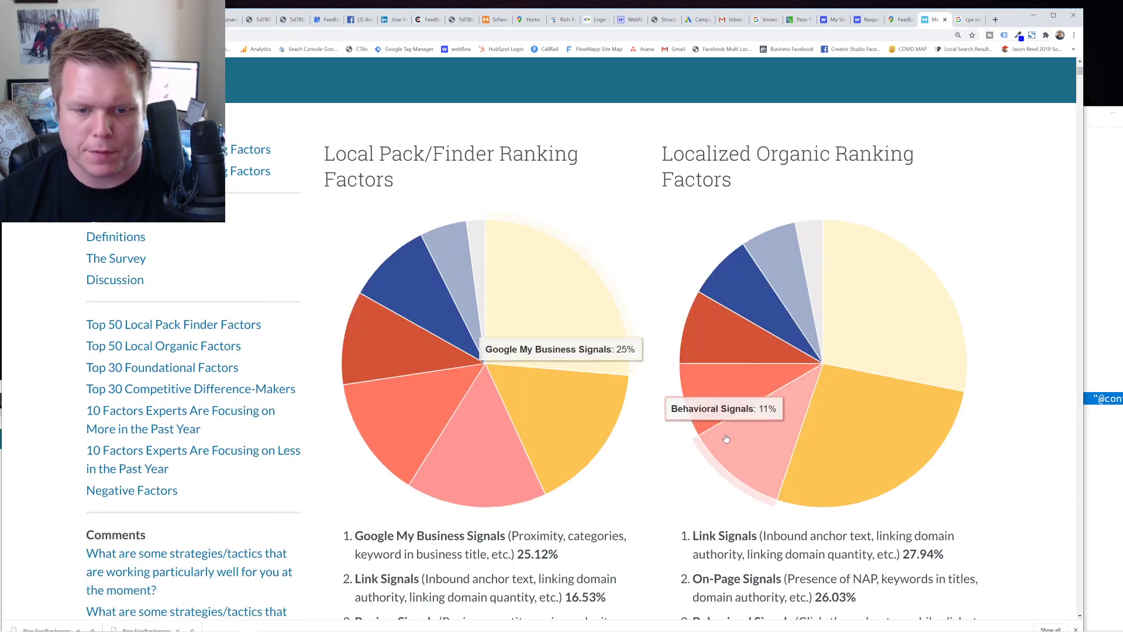
scroll(729, 403, down, 4)
scroll(728, 404, down, 2)
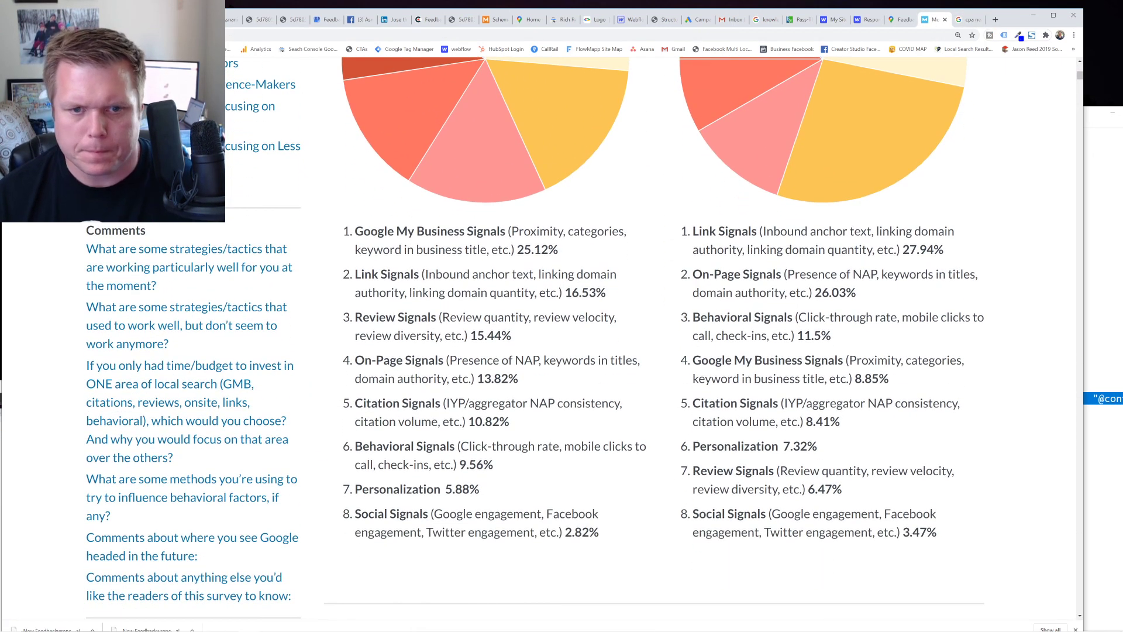
drag(354, 231, 558, 249)
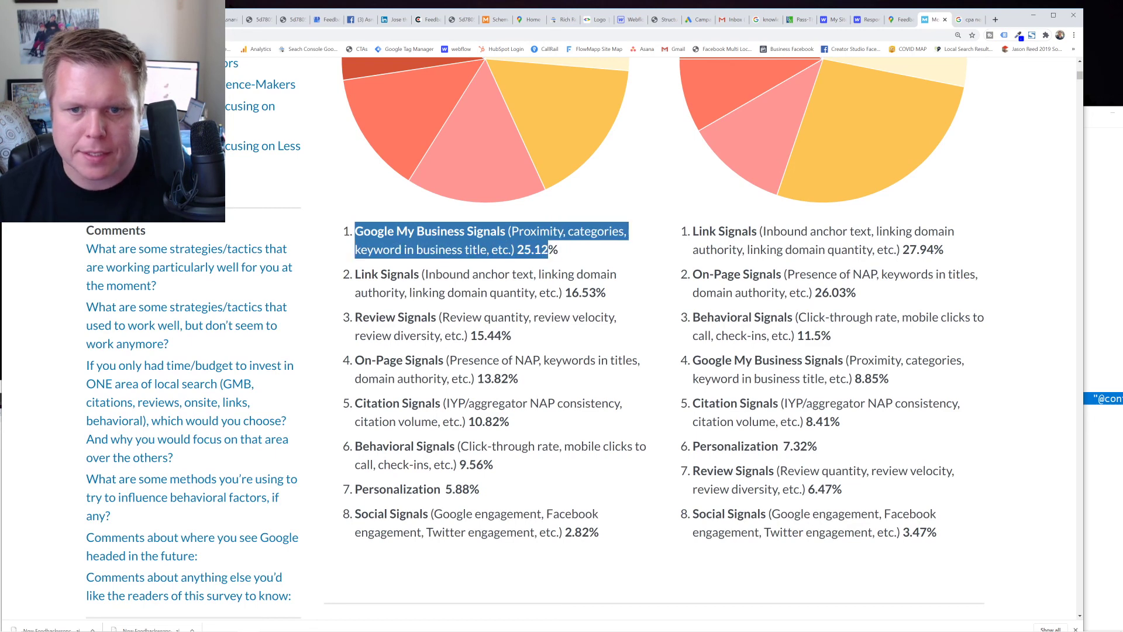
click(558, 249)
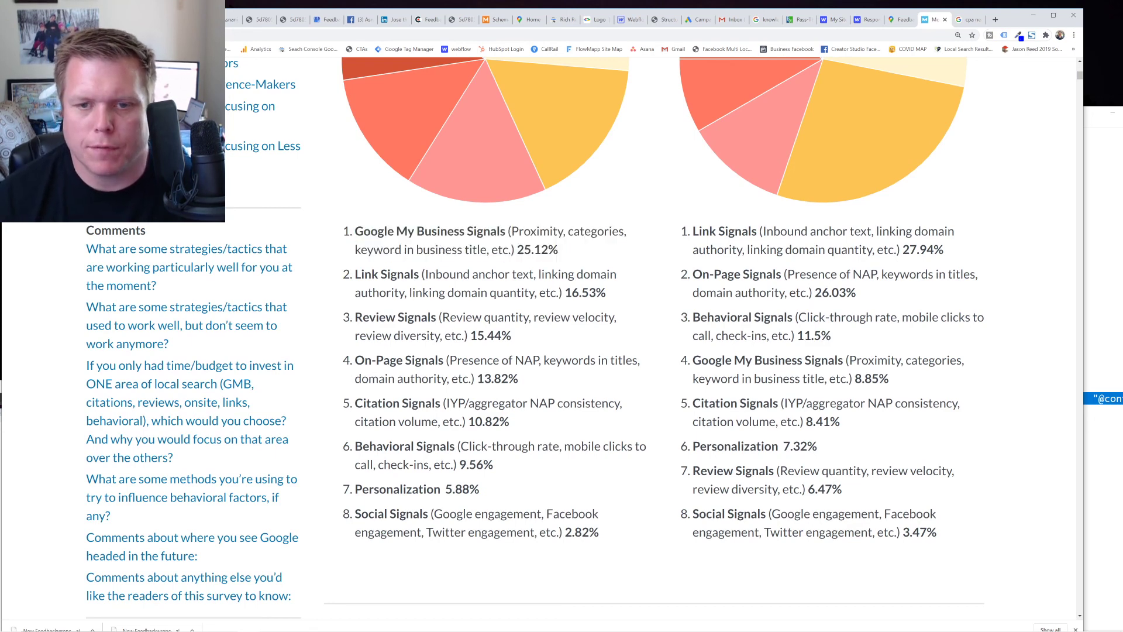
mouse_move(511, 231)
mouse_down()
mouse_move(568, 232)
mouse_move(408, 249)
mouse_move(509, 249)
mouse_up()
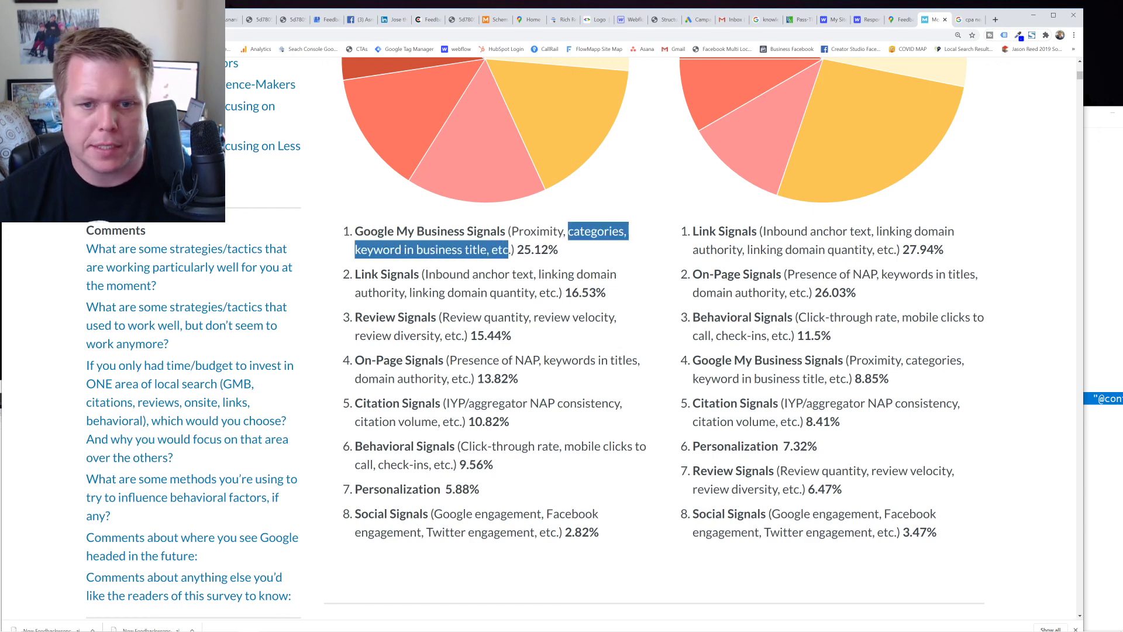
click(468, 292)
Highlight the Link, Review, On-Page, Citation, Behavioral and Social Signals factors, then the whole list
triple_click(468, 292)
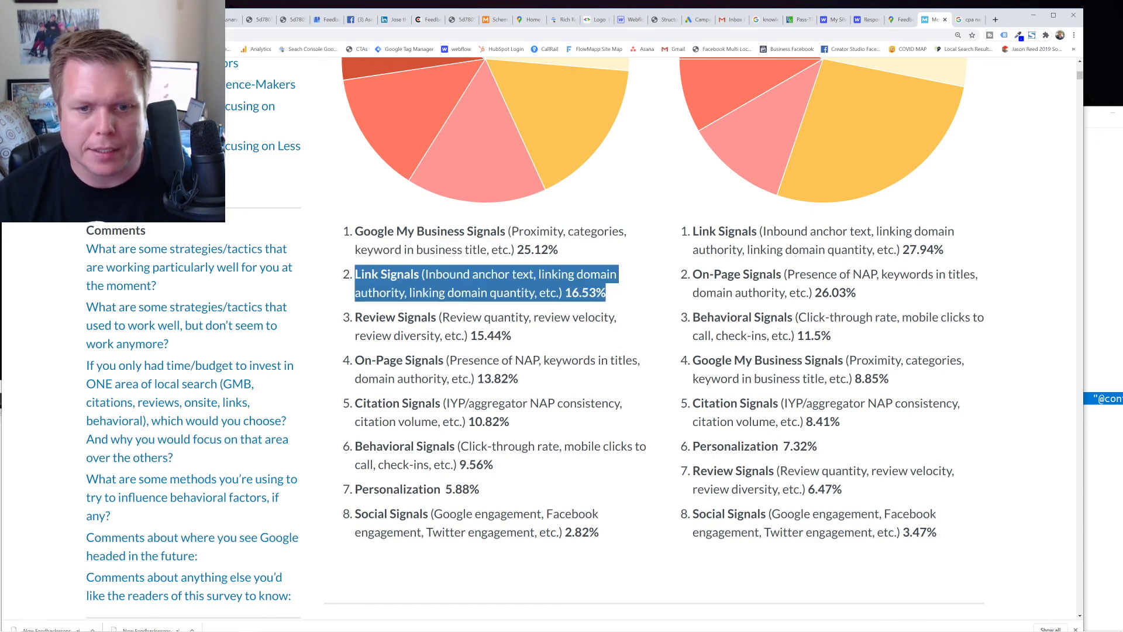
triple_click(468, 335)
click(451, 379)
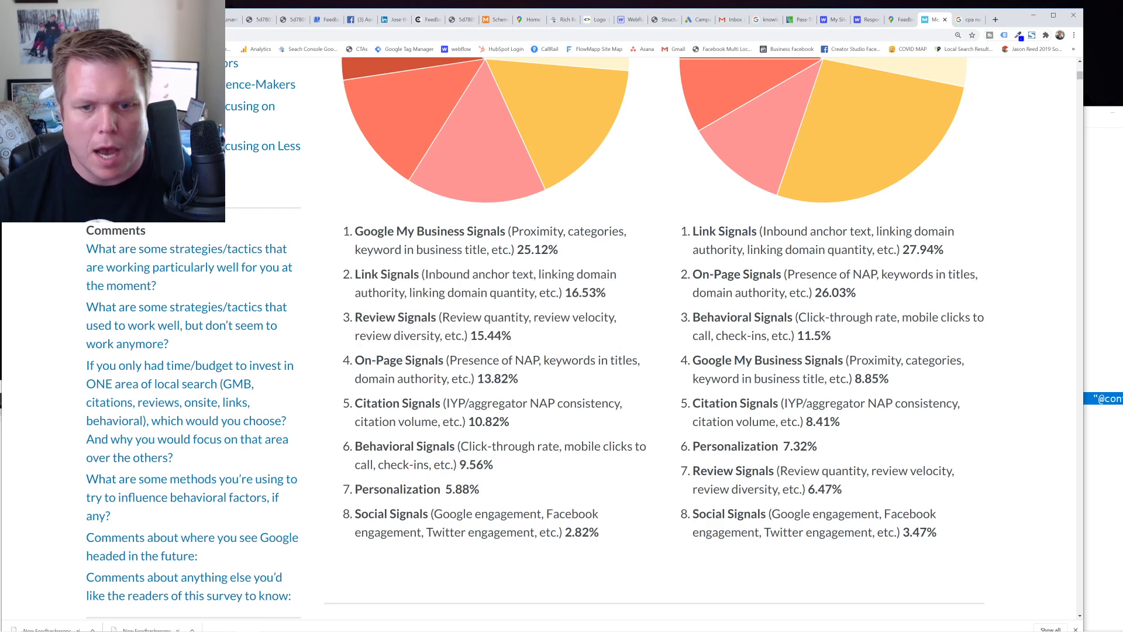
triple_click(451, 378)
click(451, 378)
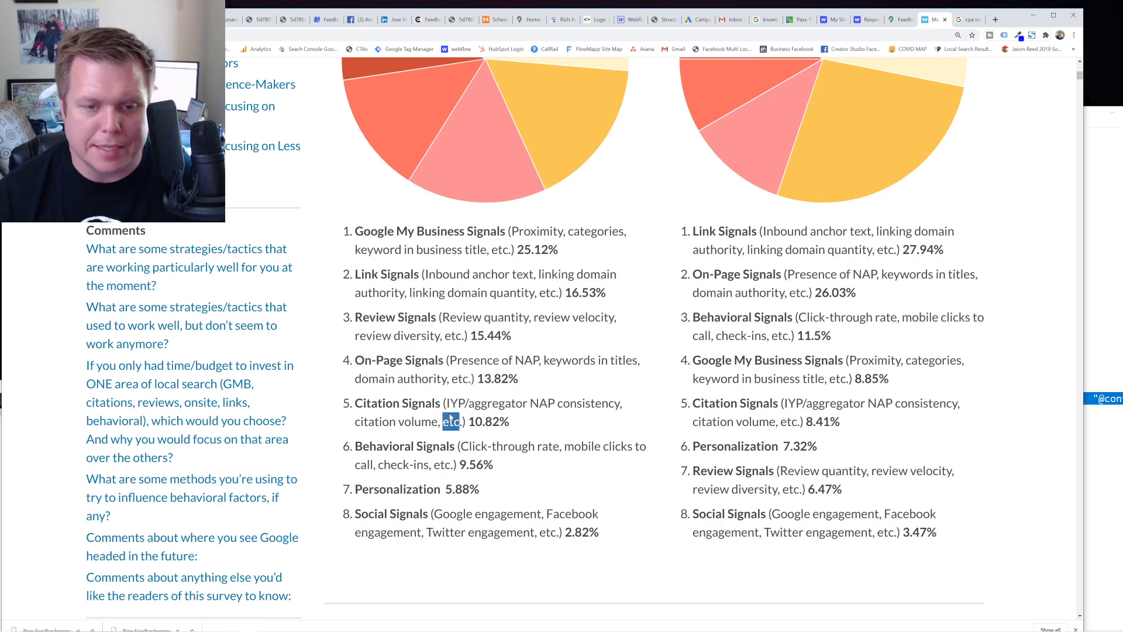
triple_click(451, 421)
click(463, 460)
triple_click(462, 460)
click(462, 515)
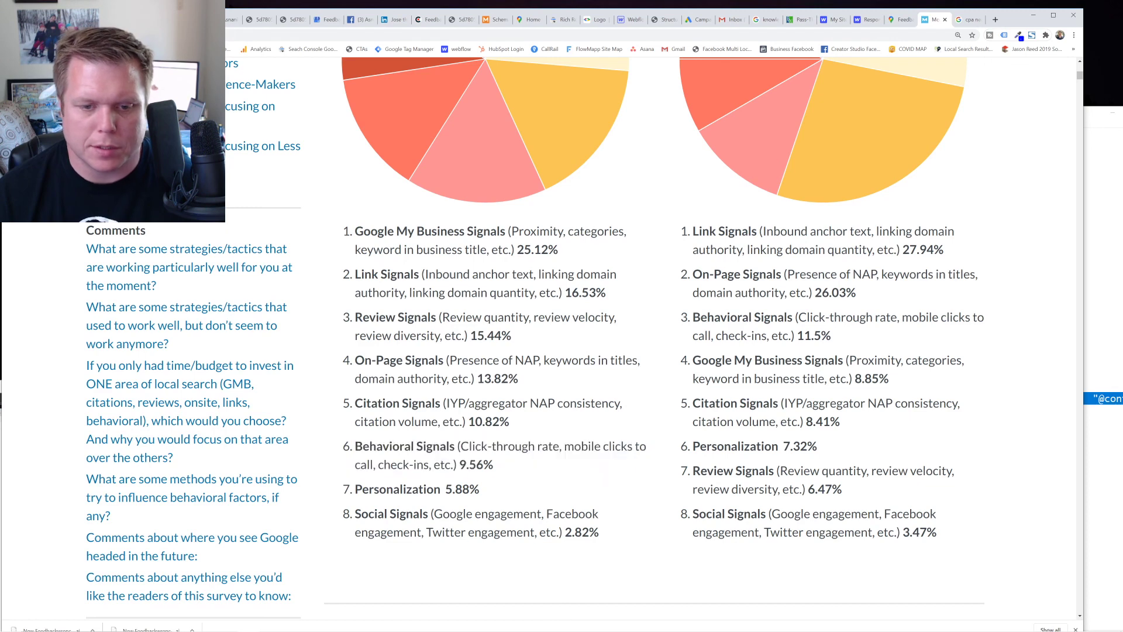
triple_click(468, 522)
drag(599, 535, 344, 229)
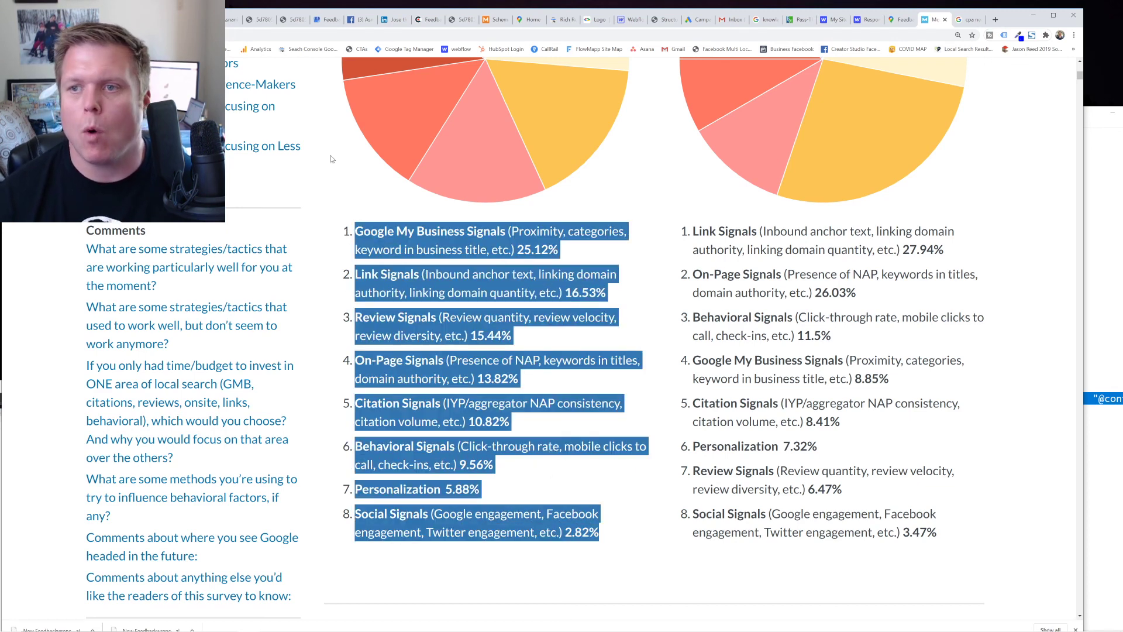
click(901, 20)
click(963, 22)
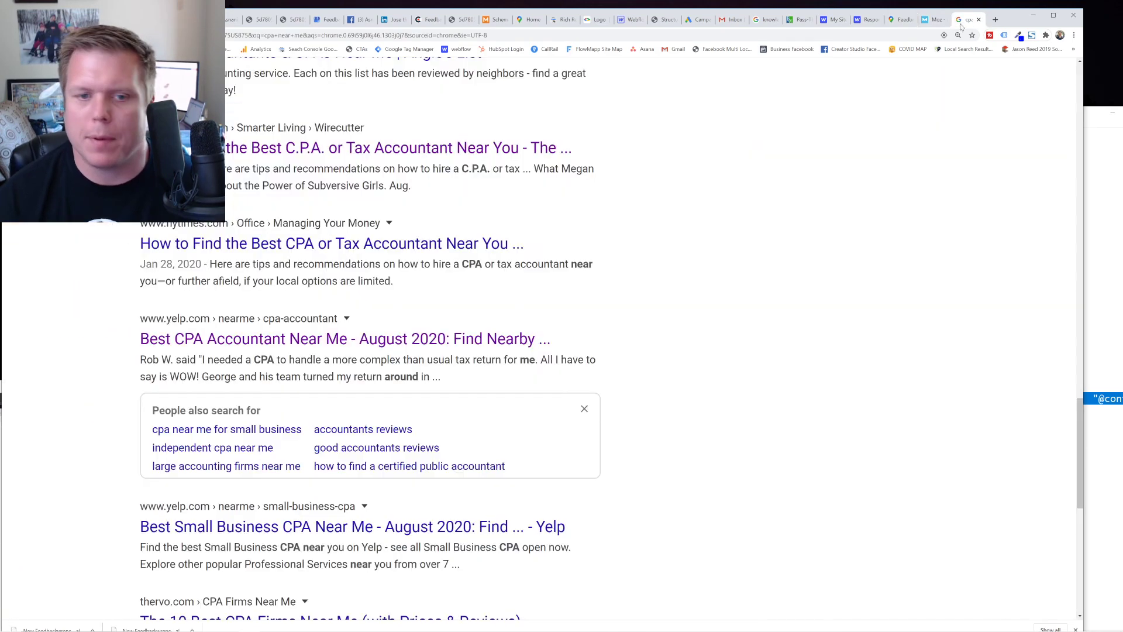
Compare the ads with the local pack of Eagan, Apple Valley and Lakeville accountants, then return to Moz
scroll(452, 365, up, 10)
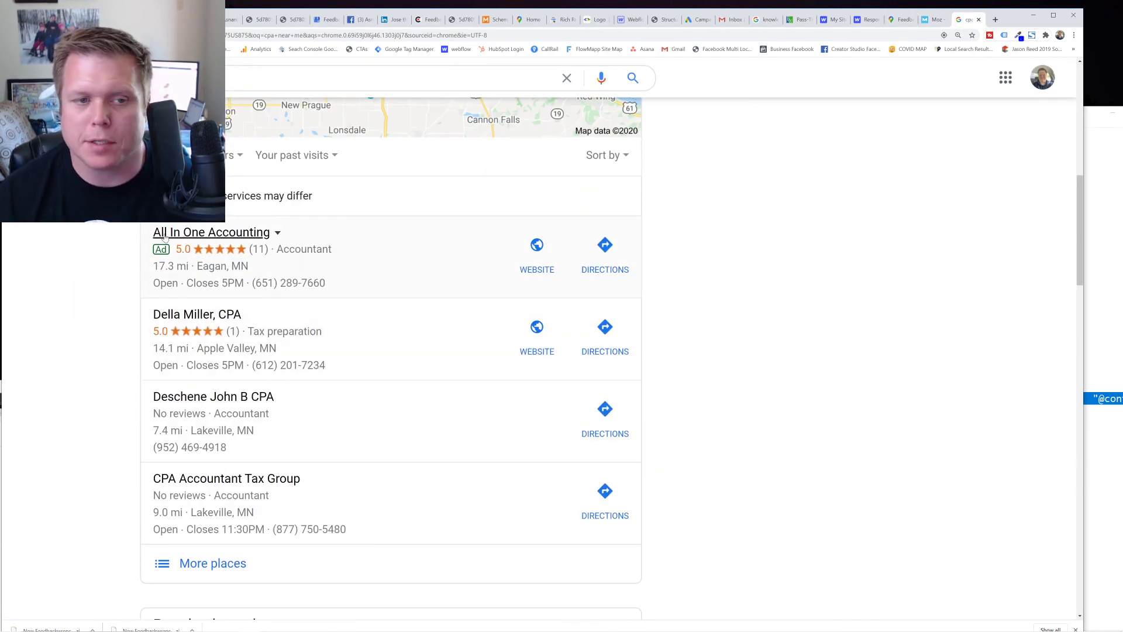
scroll(95, 250, up, 8)
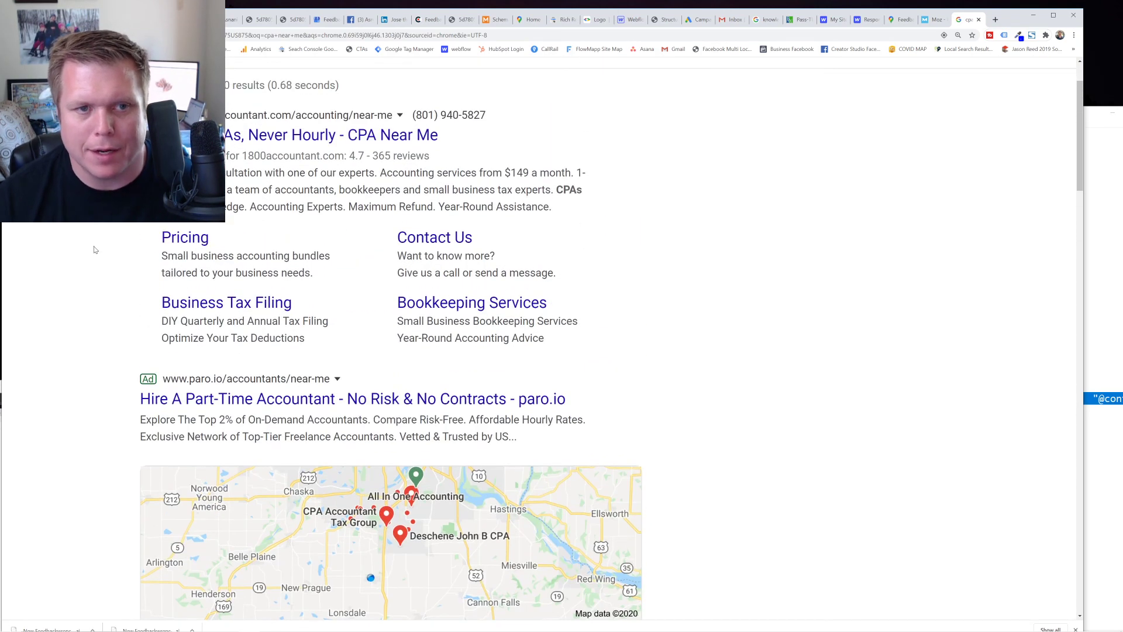
scroll(95, 250, down, 10)
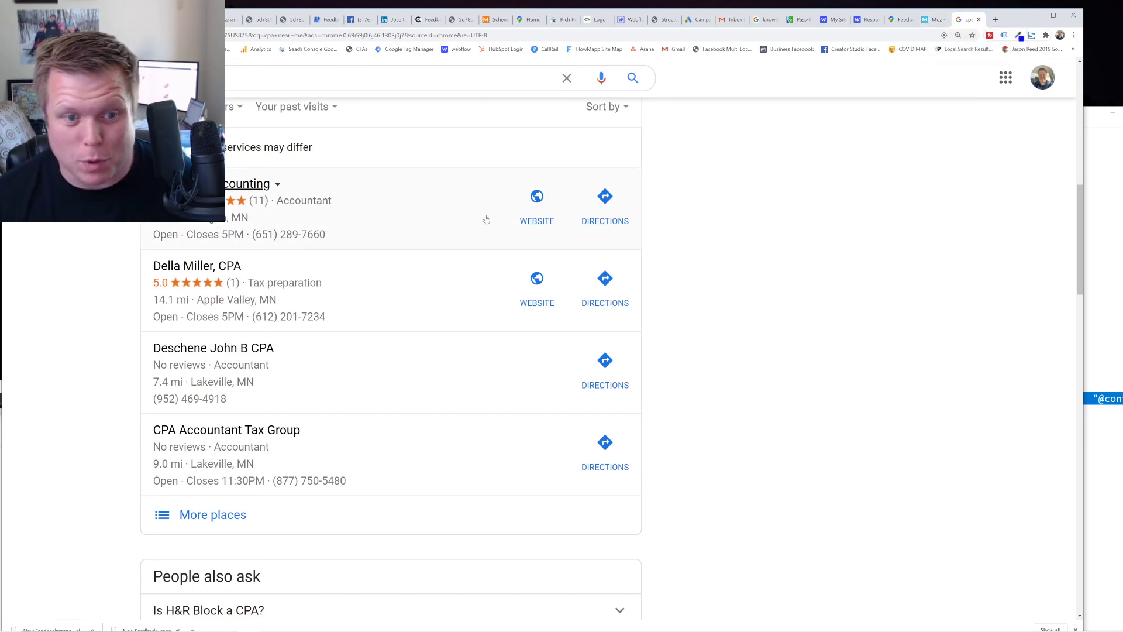
click(935, 19)
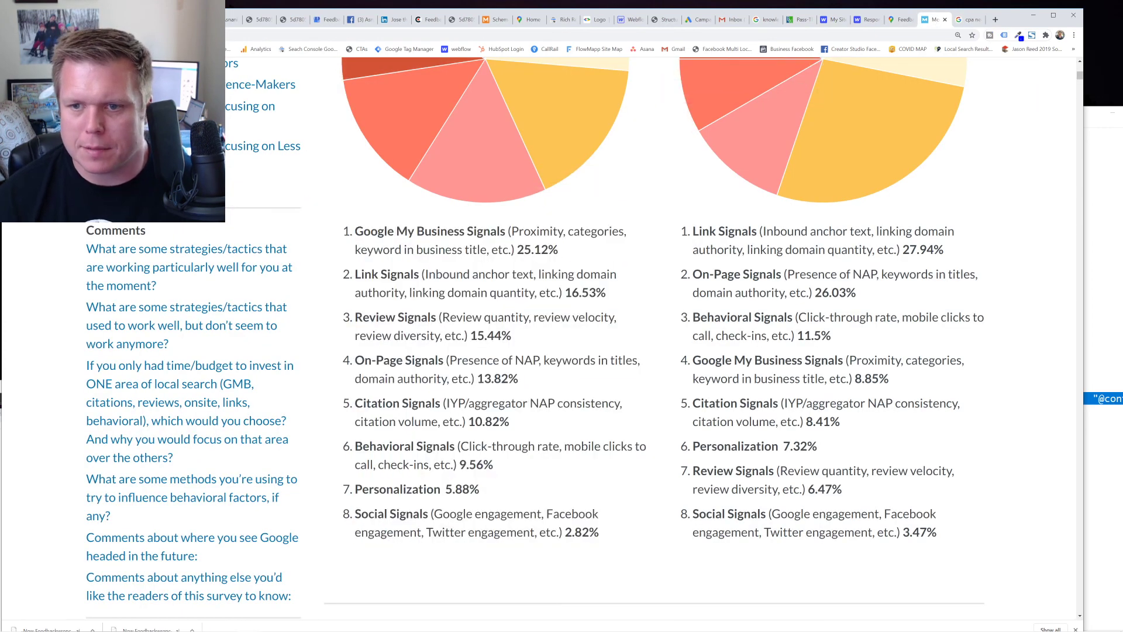
Highlight the top Localized Organic factors, including Link Signals at 27.94%, and the first Local Pack factor
drag(689, 229, 760, 269)
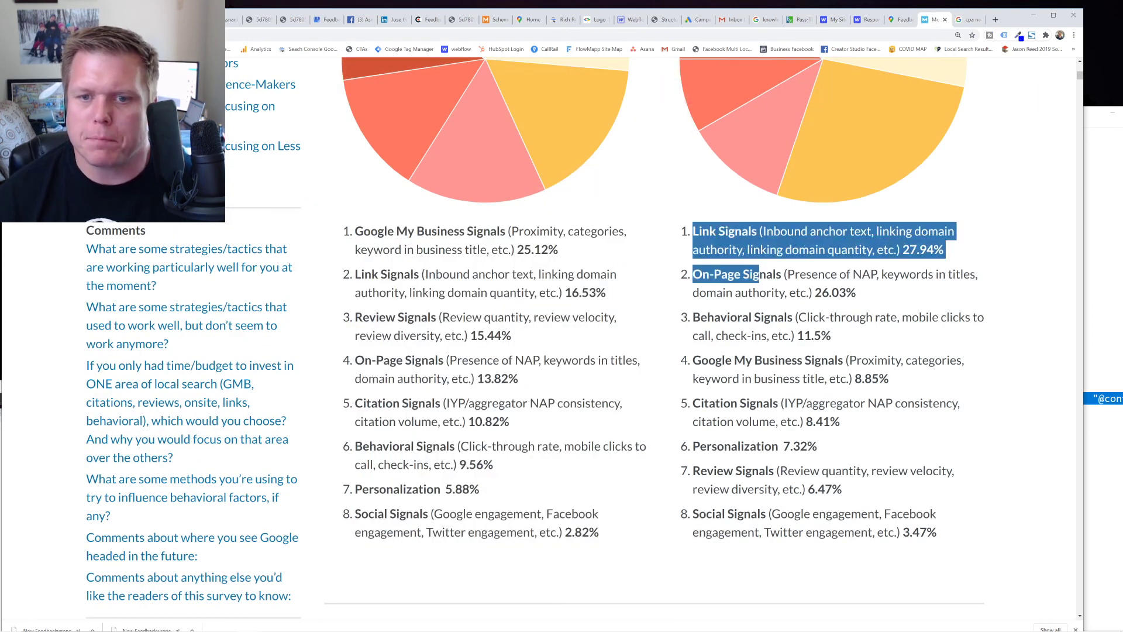
triple_click(533, 231)
triple_click(755, 245)
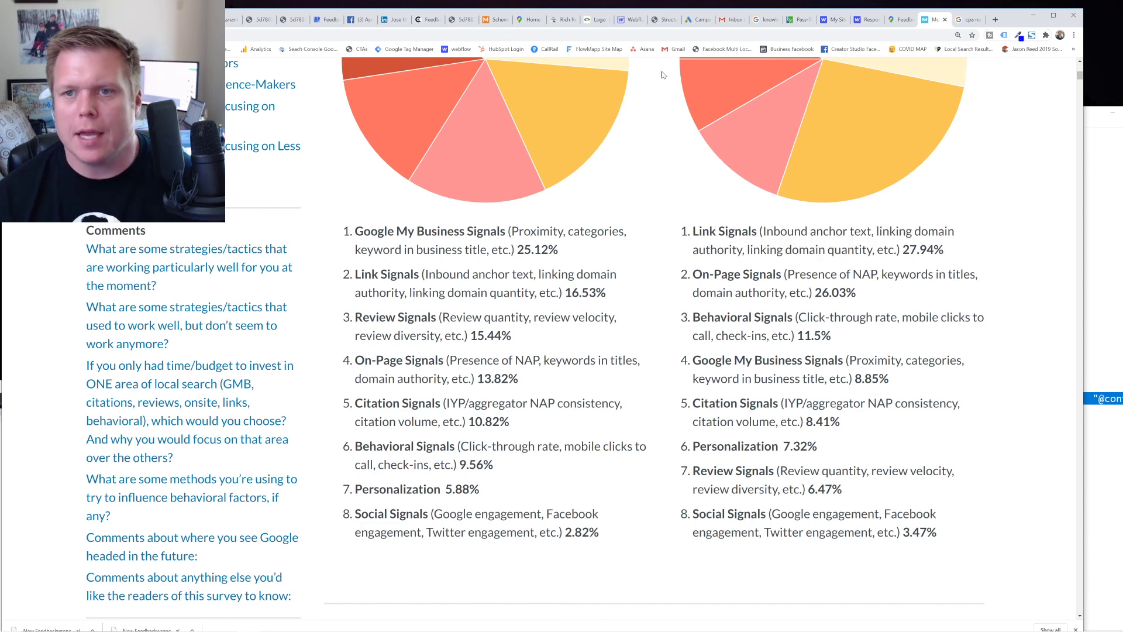
key(ctrl+l)
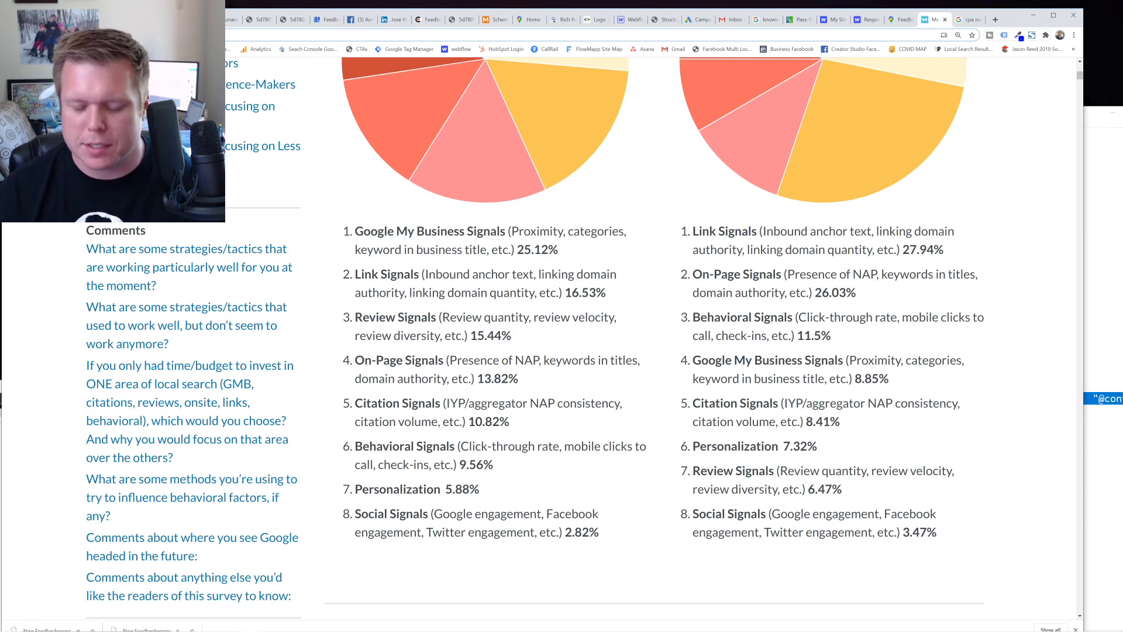
Bring the OBS recording window to the front and move it to the screen centre
key(super+Tab)
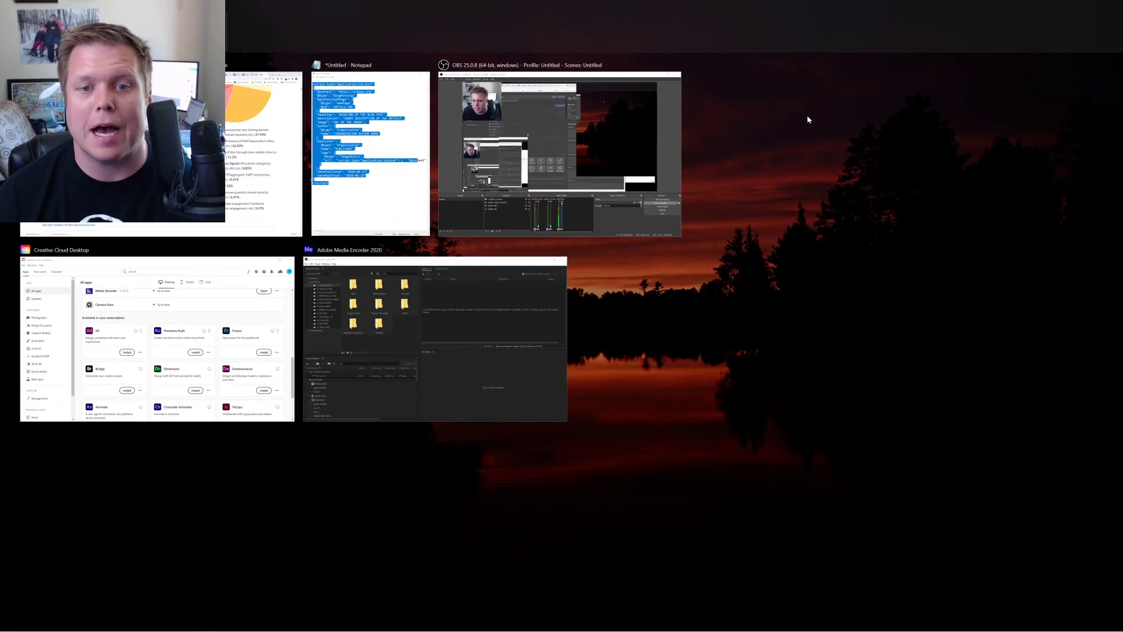
click(603, 184)
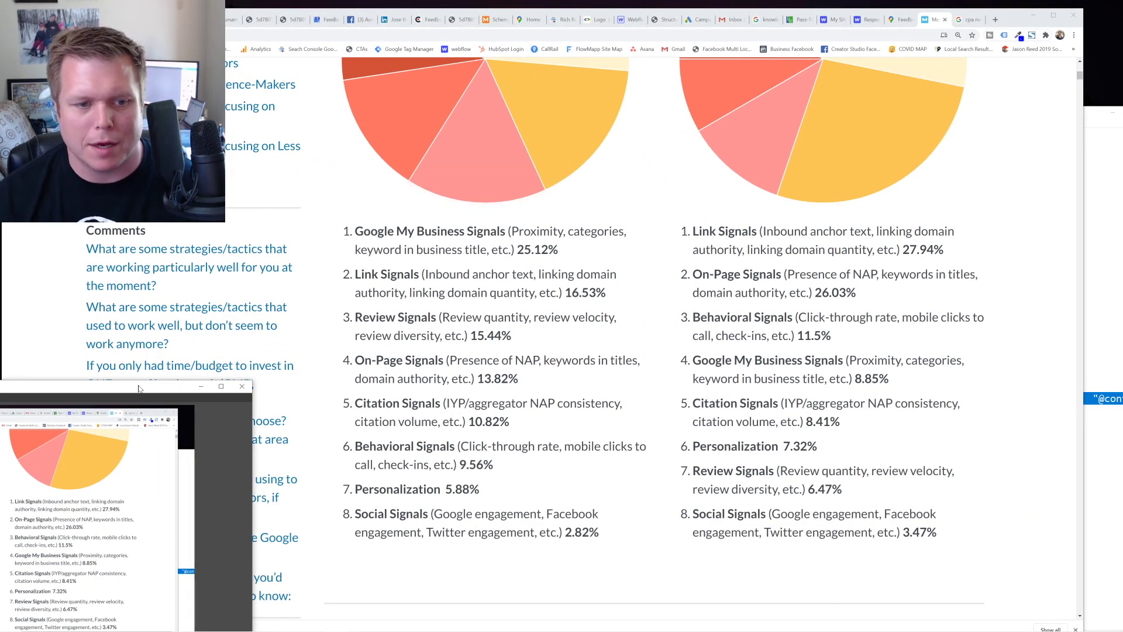
drag(146, 387, 543, 117)
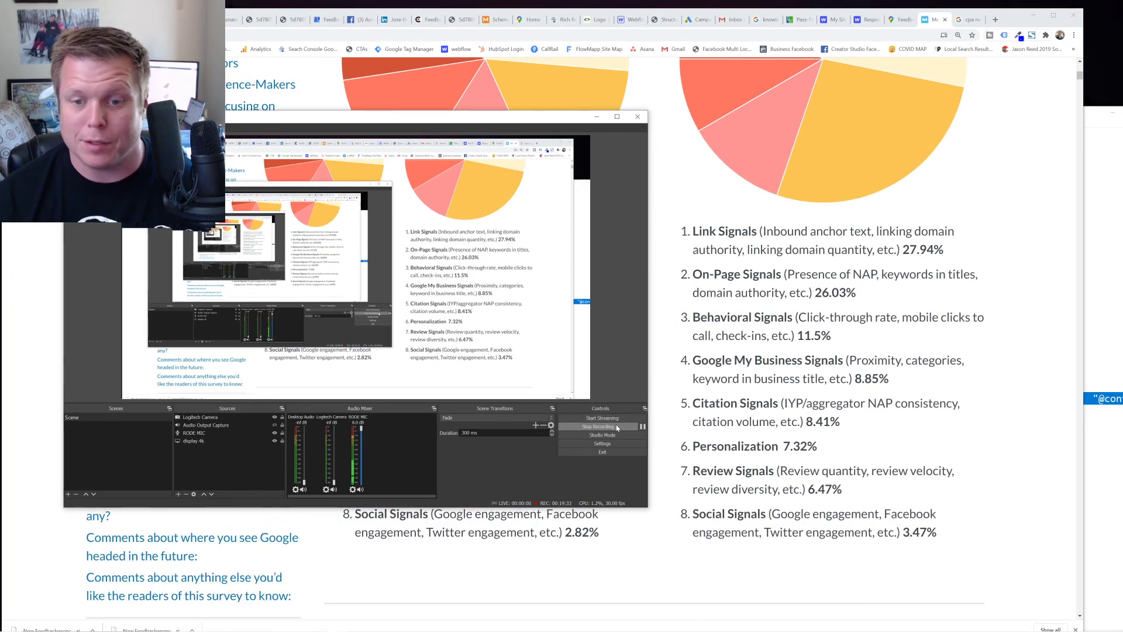